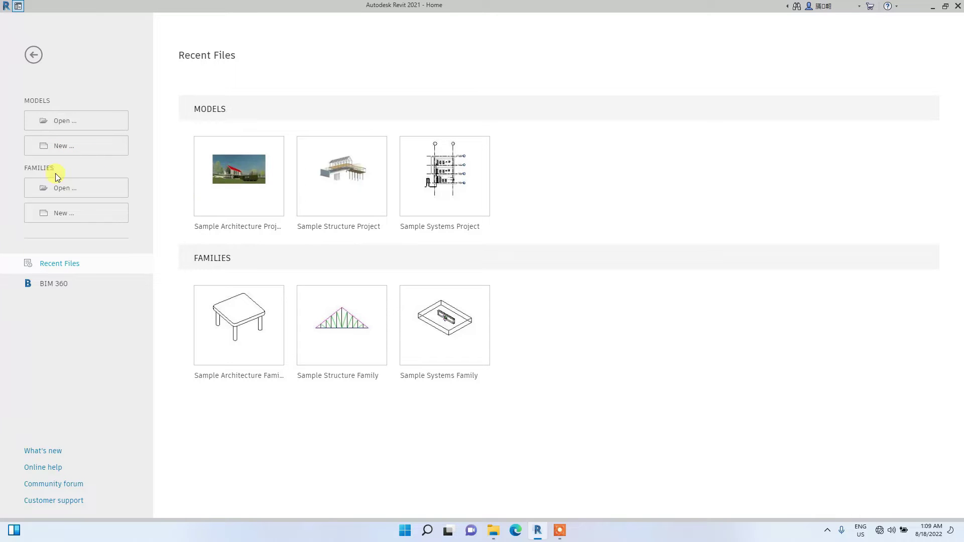
- Create a new project from the Architectural Template
left_click(57, 144)
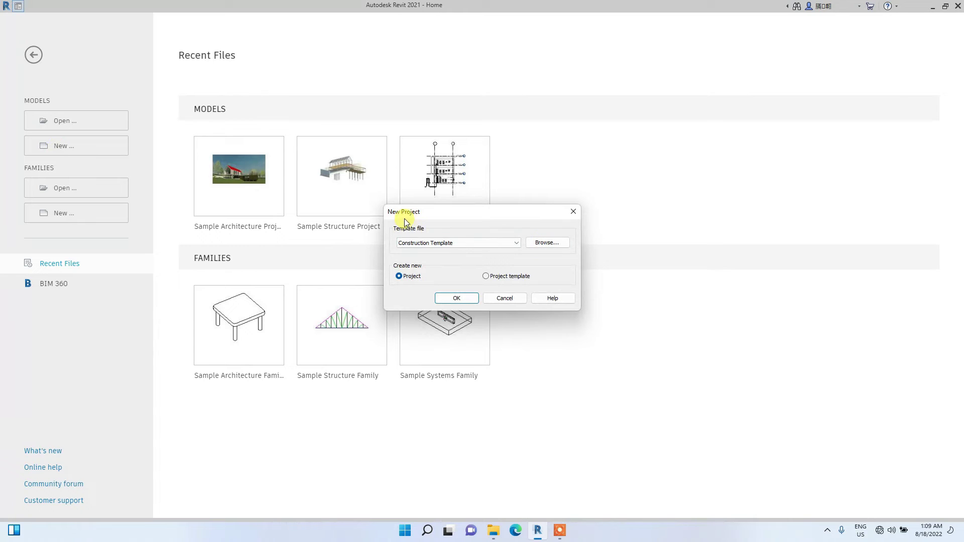
left_click(514, 245)
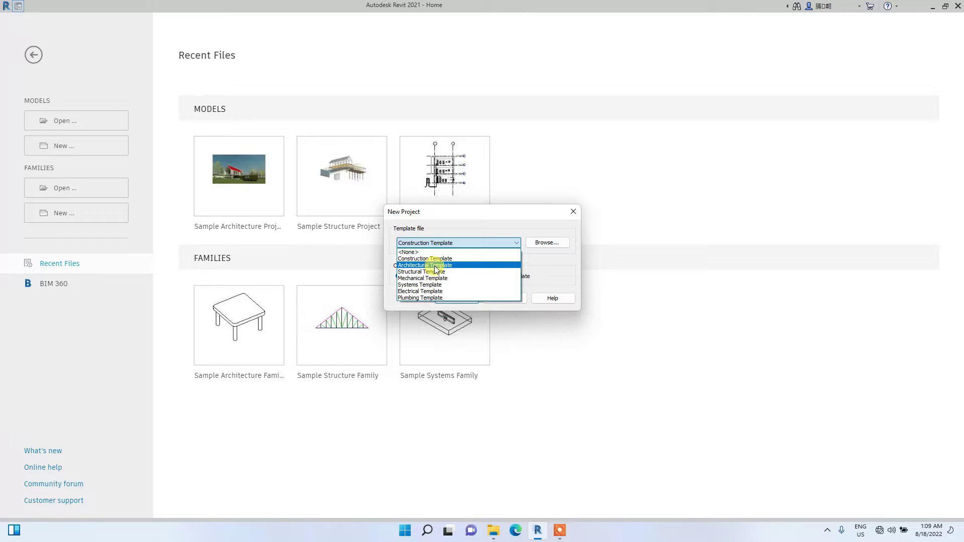
left_click(435, 265)
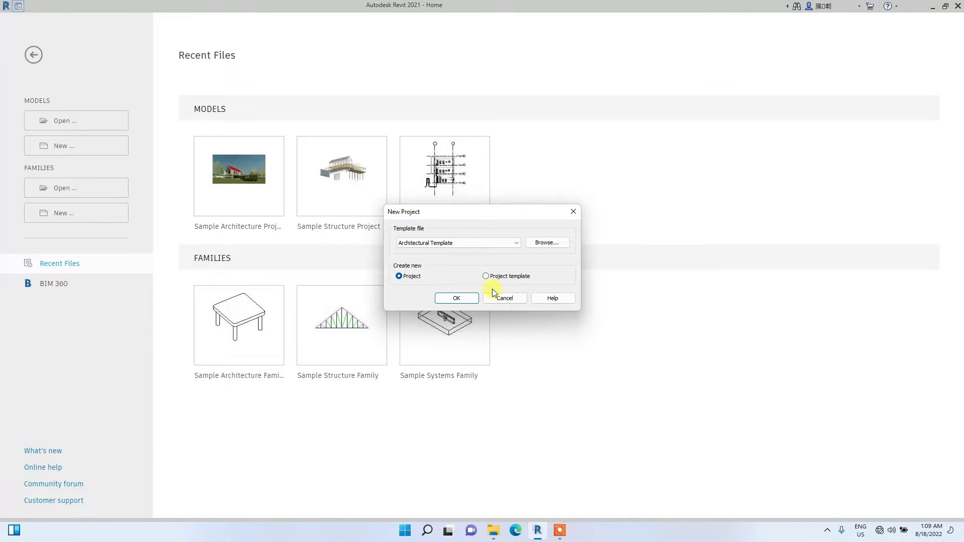
left_click(458, 298)
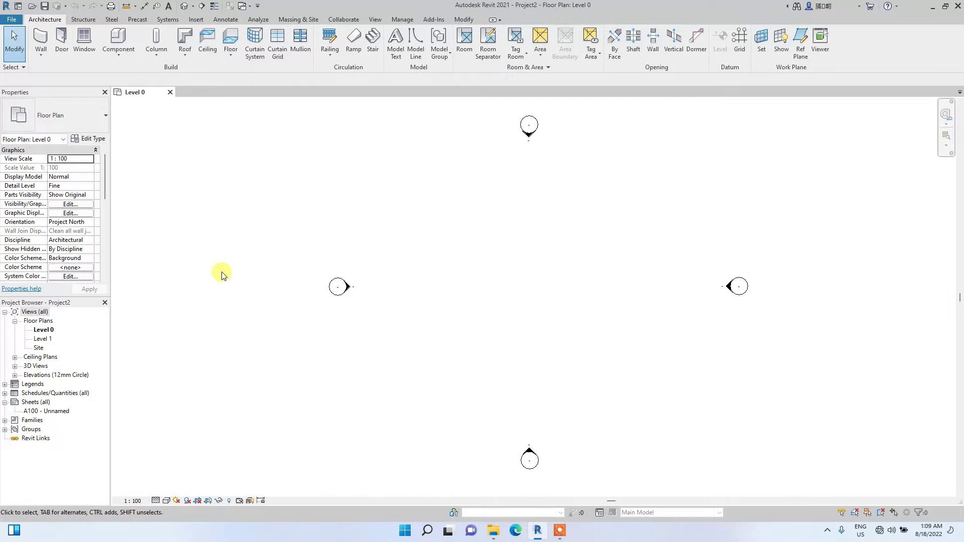
- Examine the west elevation marker and its type in the Level 0 floor plan
middle_click_drag(370, 206, 413, 250)
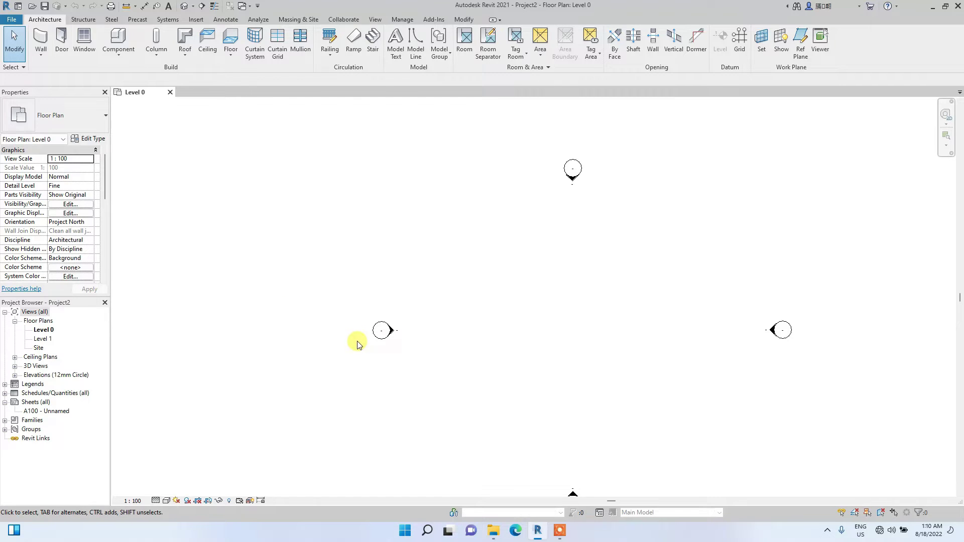
scroll(385, 343, "up", 3)
left_click(372, 336)
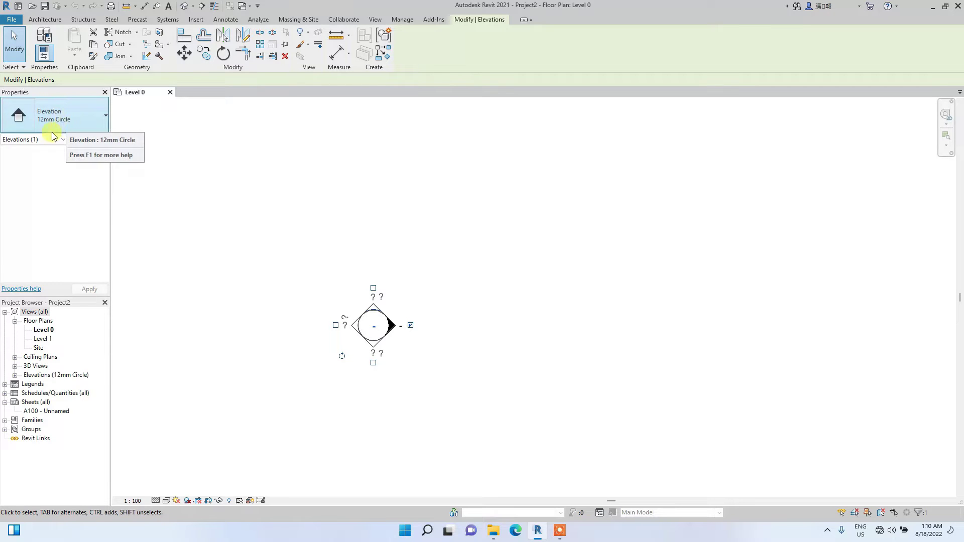
left_click(195, 205)
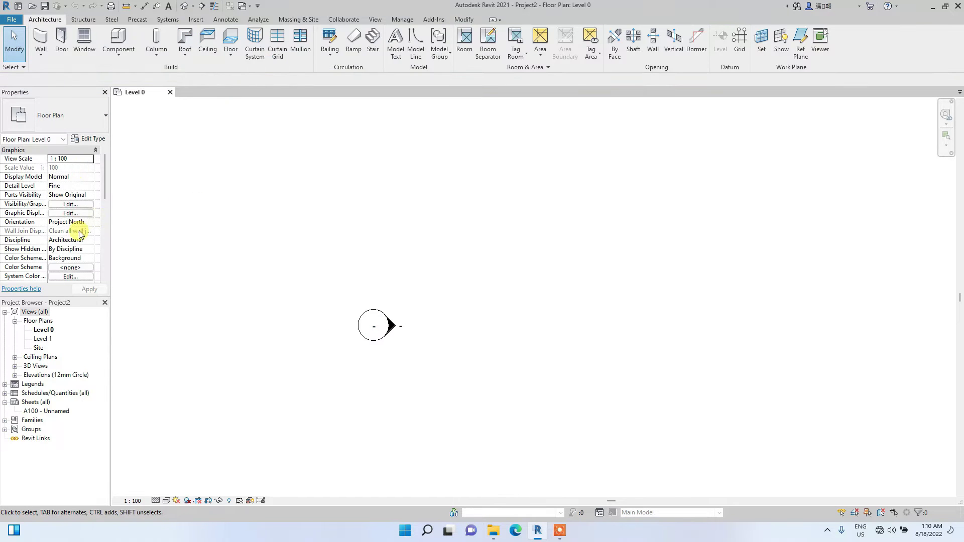
- Expand the Ceiling Plans and 3D Views groups, and look at the Level 1 floor plan and the {3D} view from different angles
left_click(15, 358)
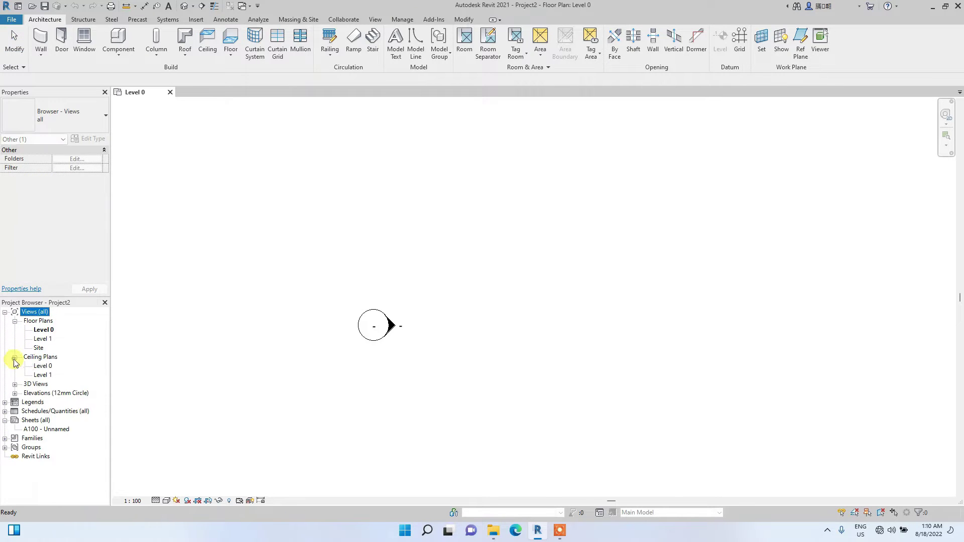
left_click(14, 384)
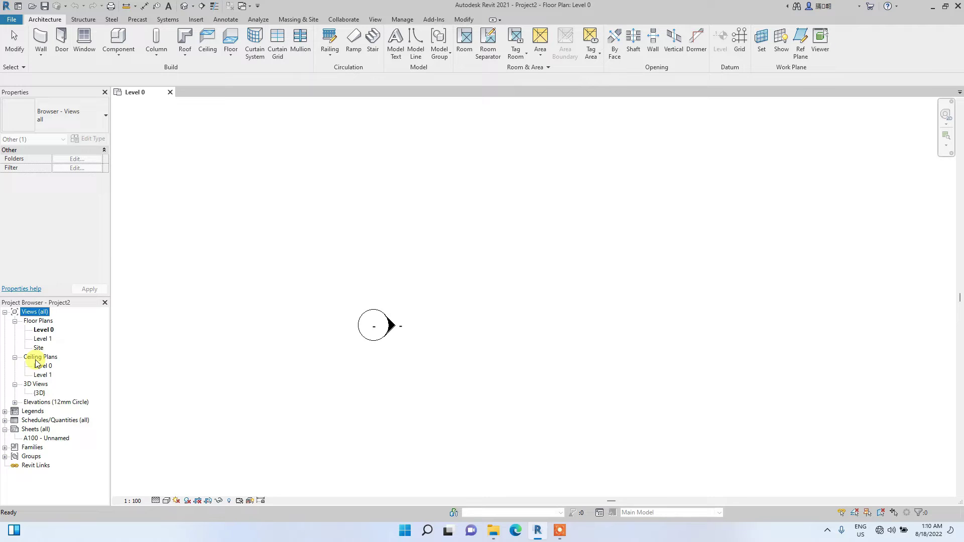
double_click(42, 339)
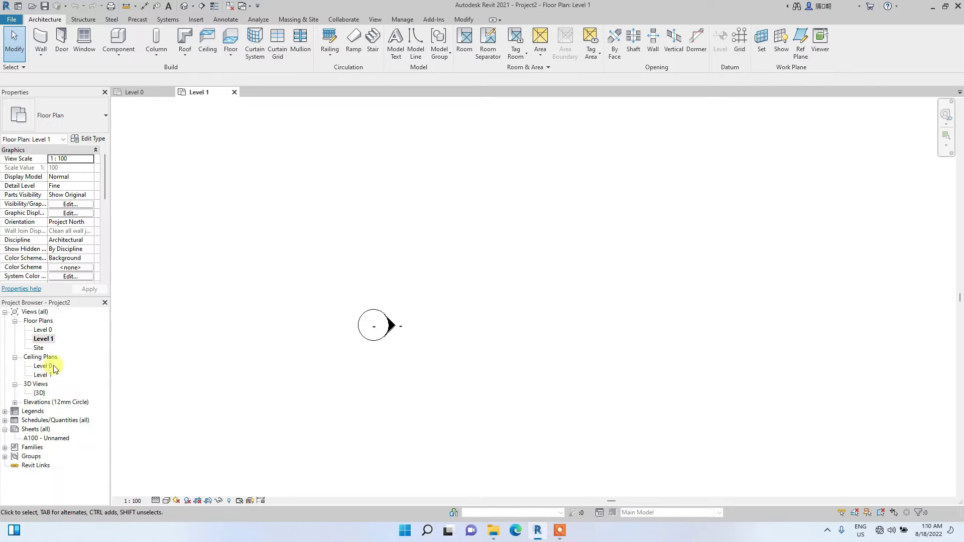
double_click(39, 393)
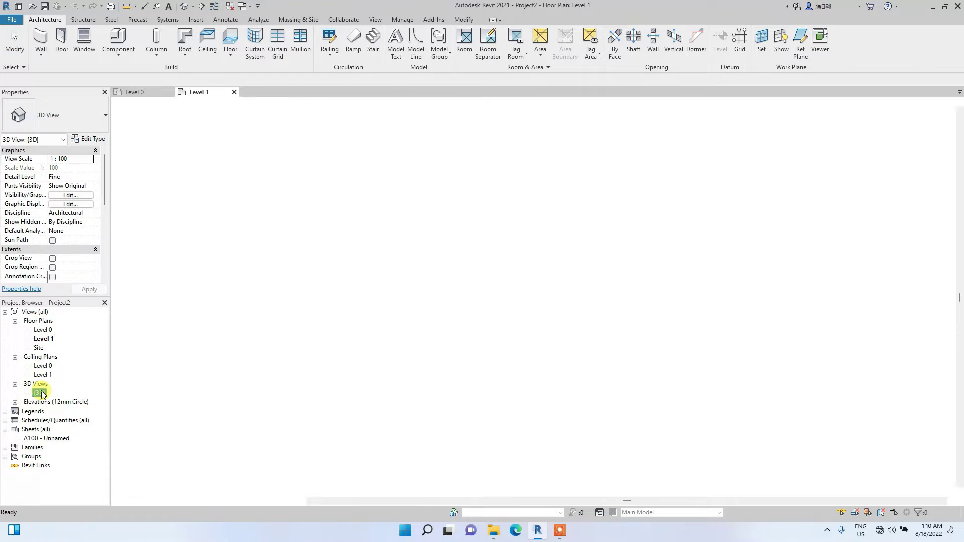
middle_click_drag(576, 287, 553, 258, "shift")
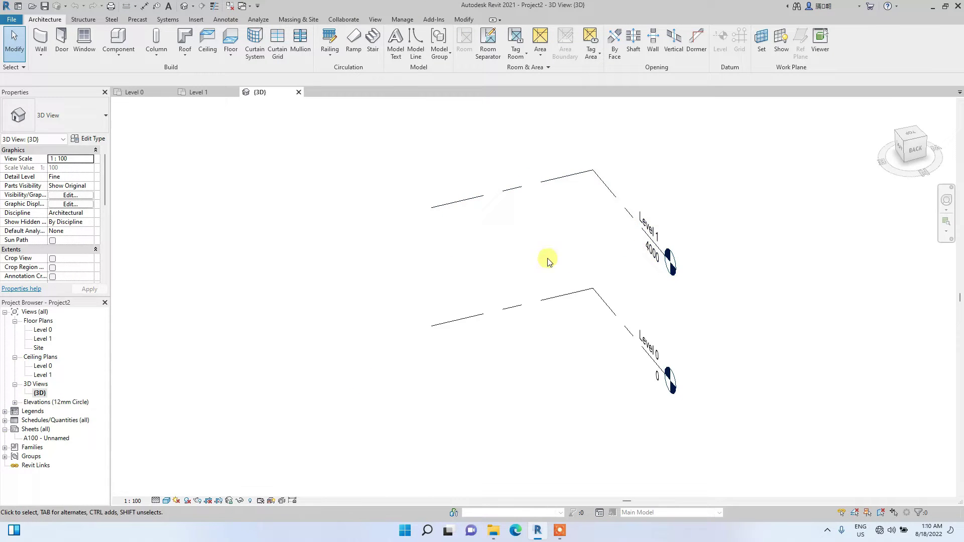
mouse_move(952, 165)
left_mouse_down()
mouse_move(125, 220)
mouse_move(305, 229)
mouse_move(136, 217)
mouse_move(926, 209)
mouse_move(196, 221)
mouse_move(905, 219)
mouse_move(168, 224)
mouse_move(887, 222)
left_mouse_up()
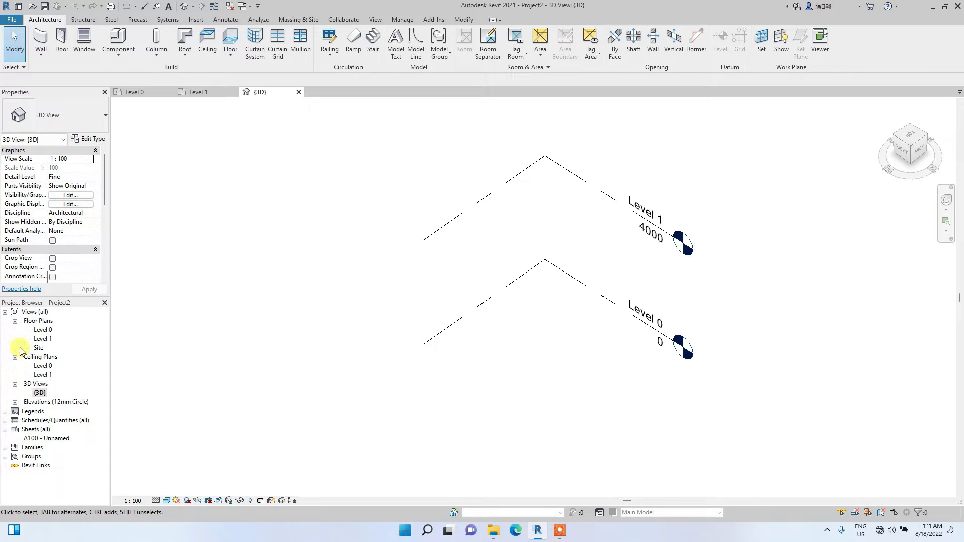
- Open the East elevation view from the elevations group
left_click(15, 403)
double_click(39, 412)
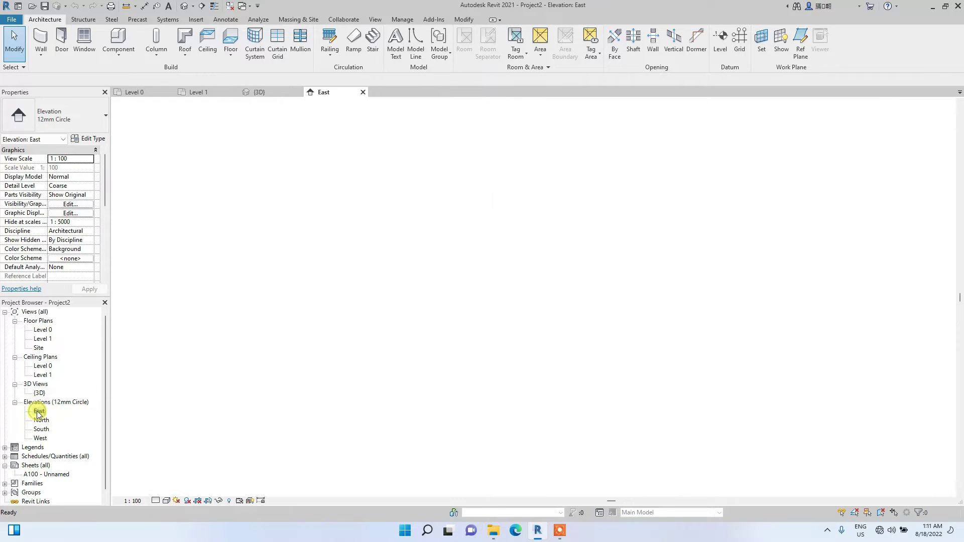
scroll(311, 375, "down", 2)
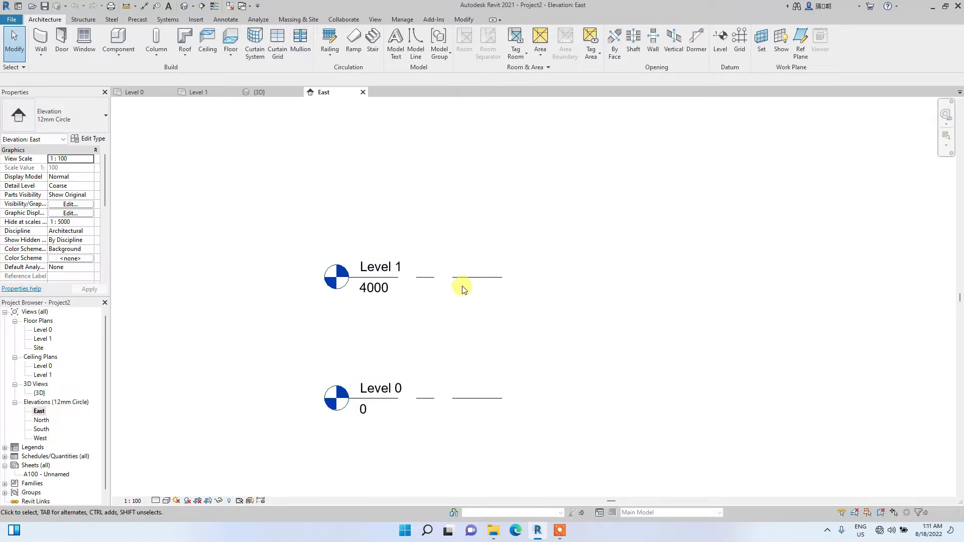
- Rename Level 0 as 01-NGL in the East elevation and rename its corresponding views as well
left_click(409, 390)
scroll(389, 398, "up", 3)
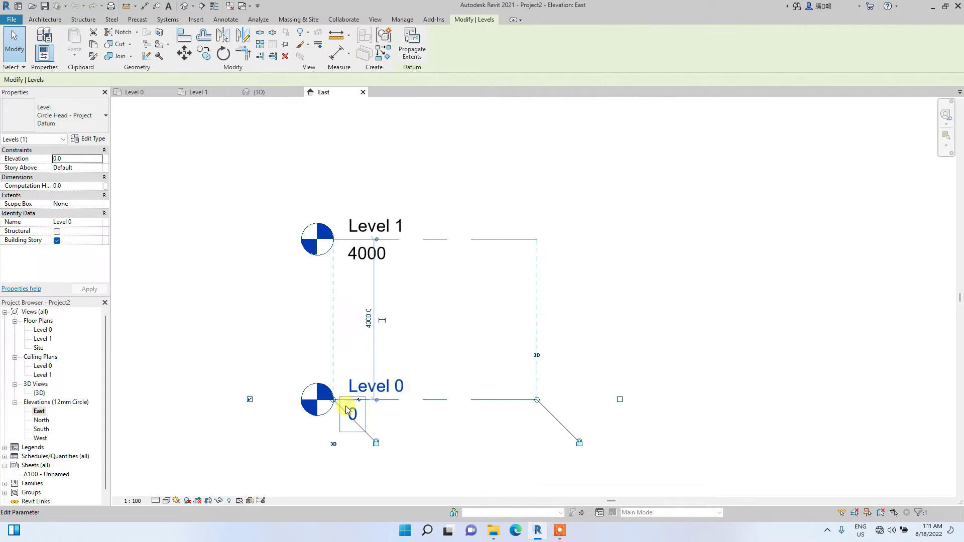
scroll(351, 404, "up", 2)
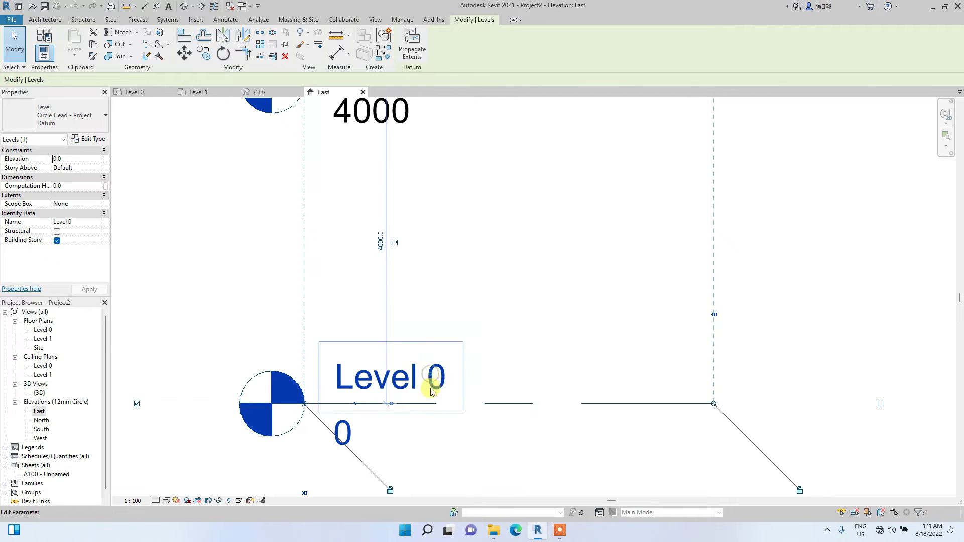
left_click(431, 391)
key("ctrl+a")
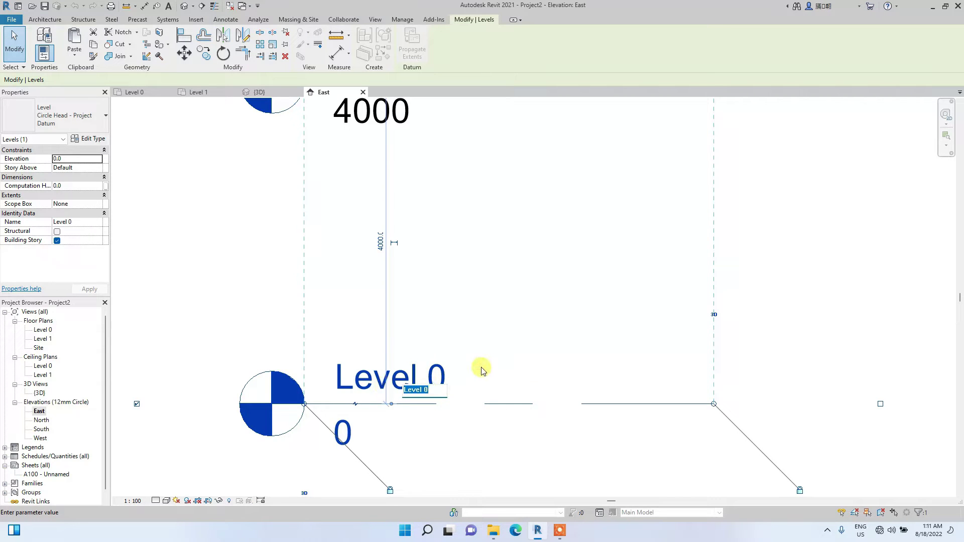
key("BackSpace")
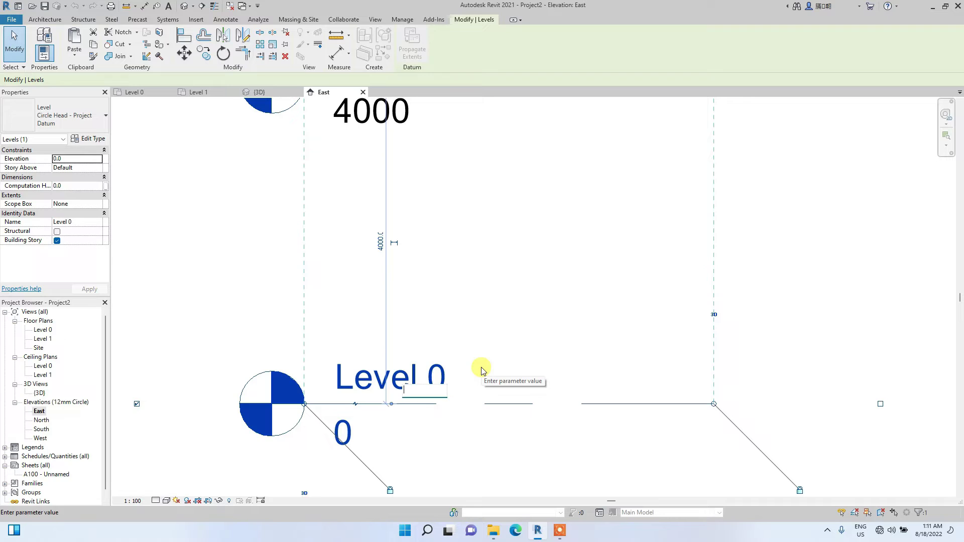
type("01-NG")
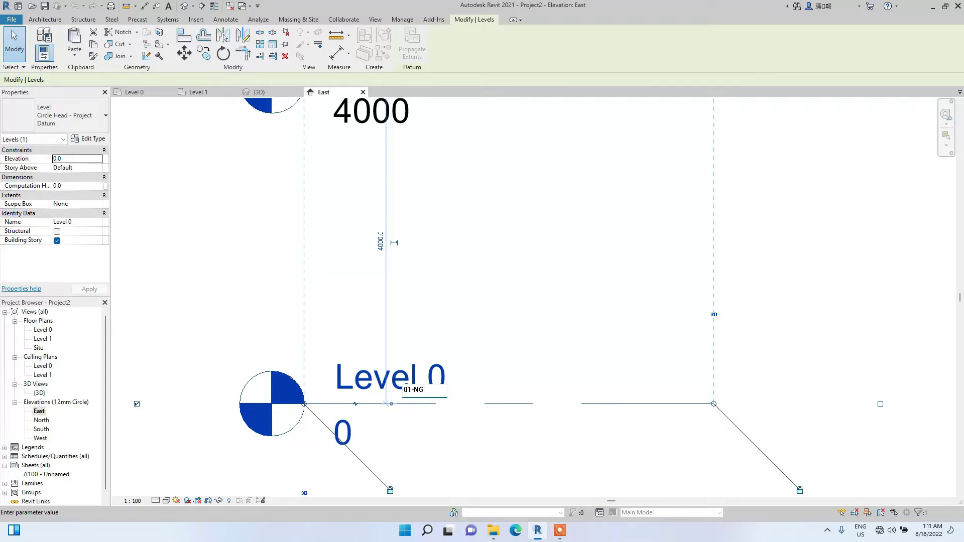
left_click(358, 329)
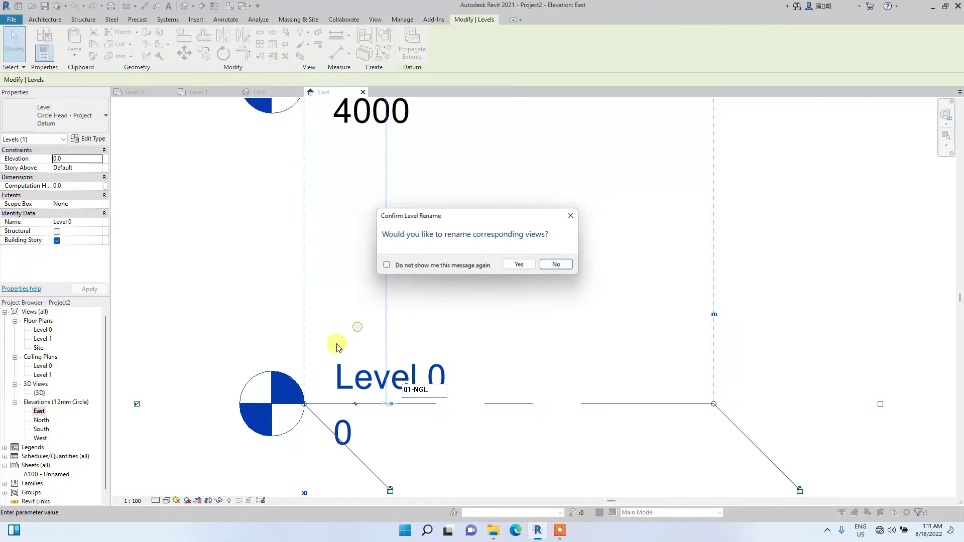
left_click(519, 266)
- Rename Level 1 as DPC and rename its corresponding views as well
scroll(457, 296, "down", 3)
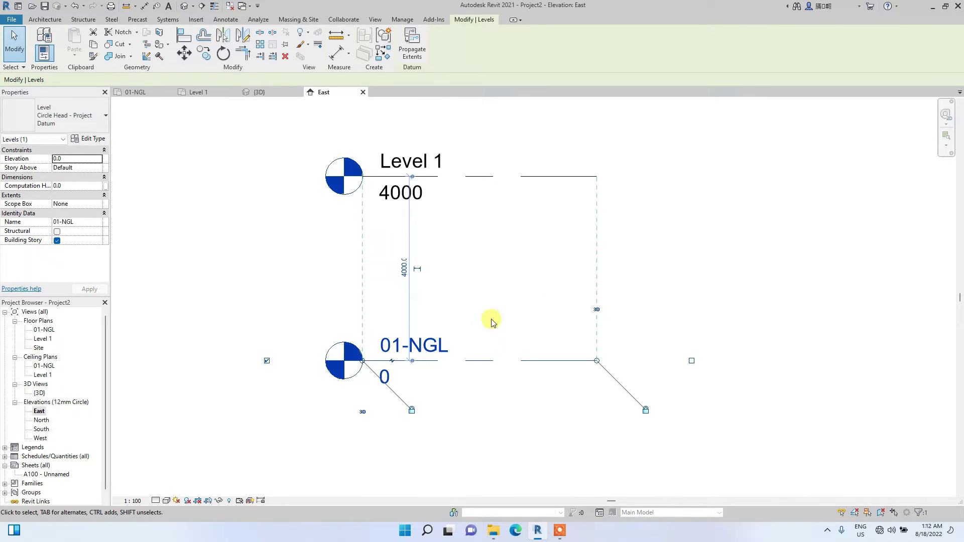
middle_click_drag(381, 110, 363, 240)
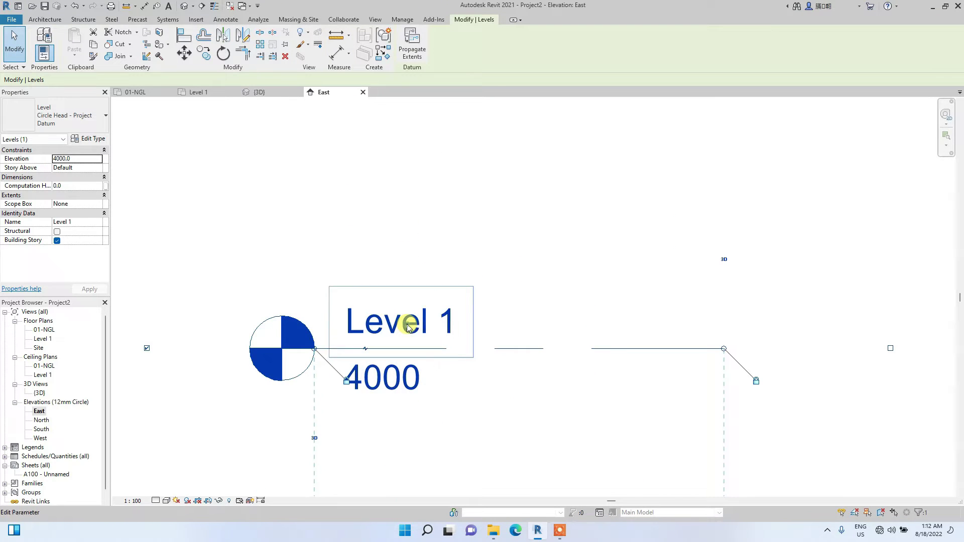
scroll(408, 319, "up", 2)
left_click(408, 319)
type("DPC")
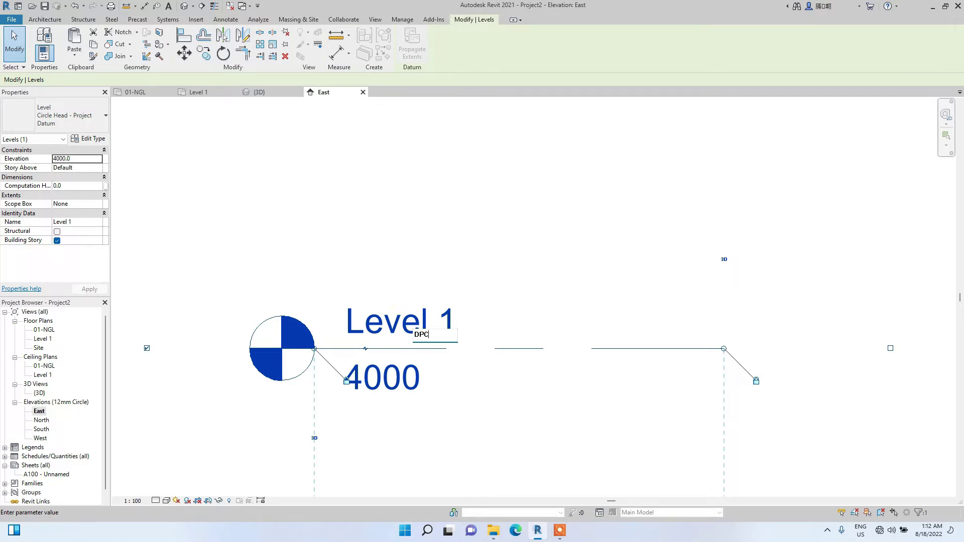
left_click(391, 214)
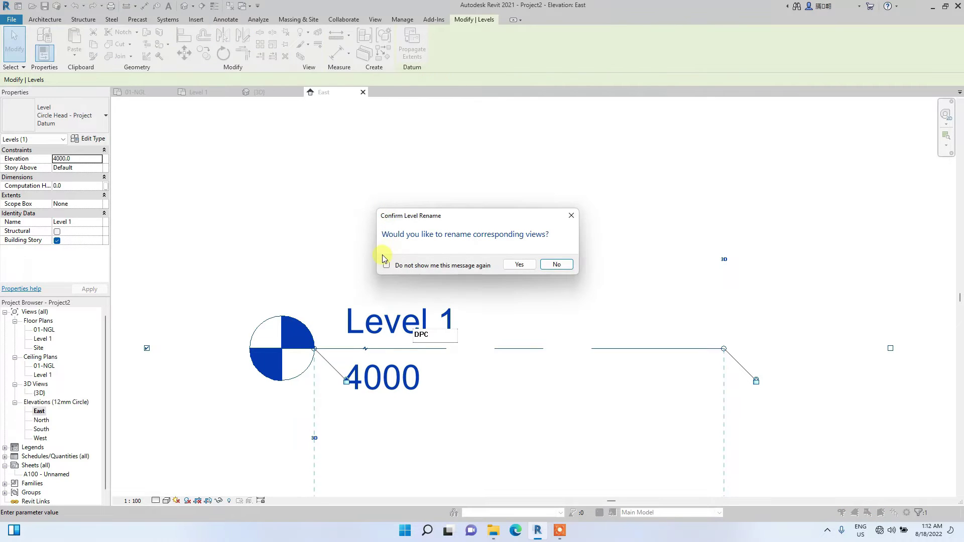
left_click(518, 265)
key("z")
key("f")
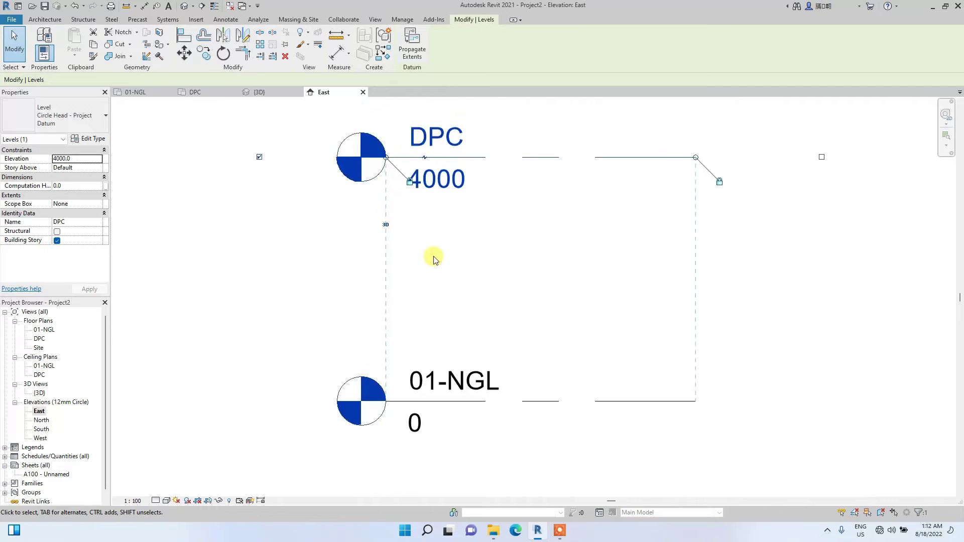
scroll(435, 255, "down", 3)
scroll(467, 221, "up", 3)
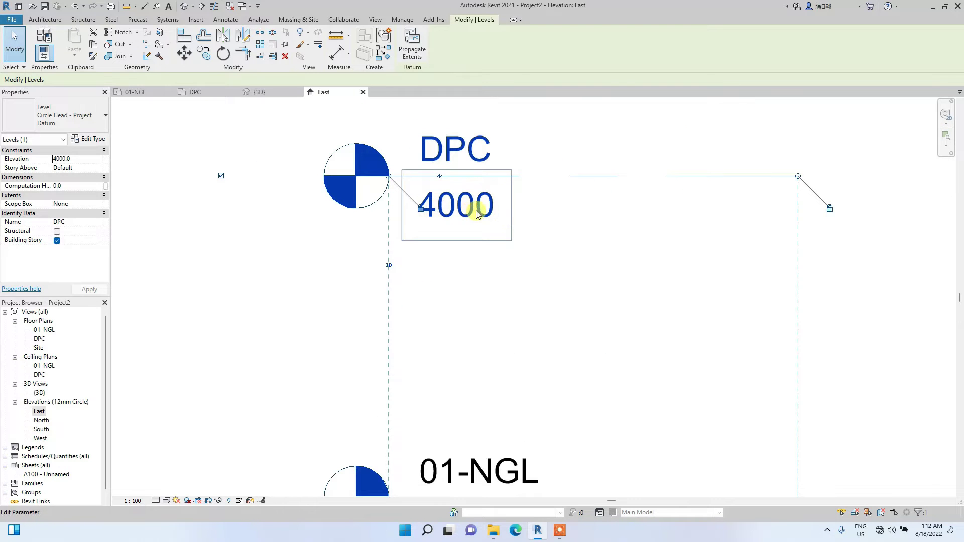
scroll(484, 216, "down", 2)
scroll(485, 221, "up", 1)
left_click(469, 251)
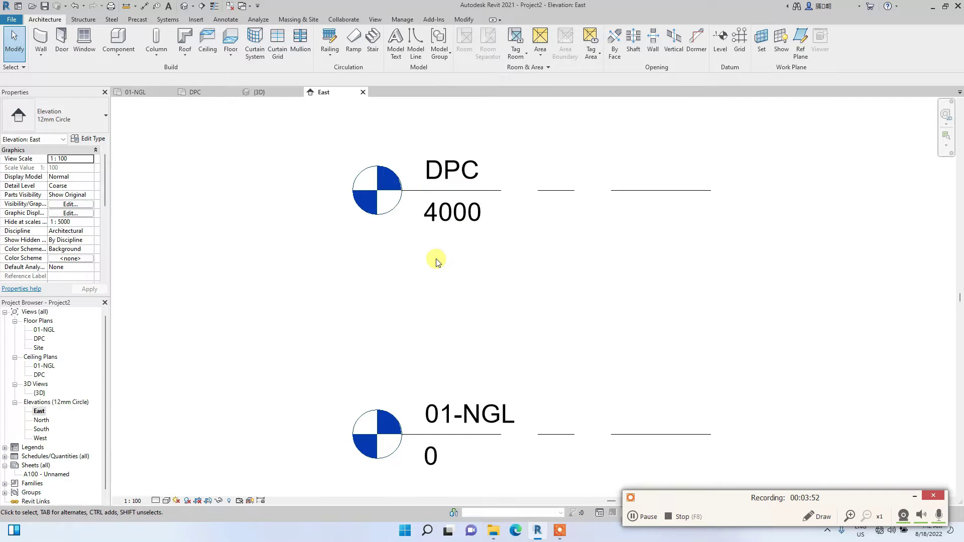
- Check the length format in the project units and accept the settings as they are
key("u")
key("n")
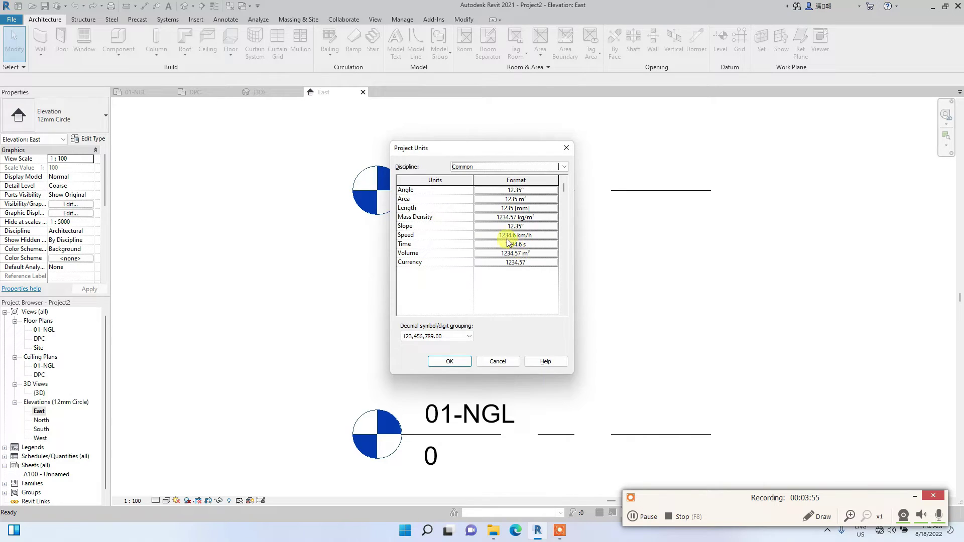
left_click(524, 208)
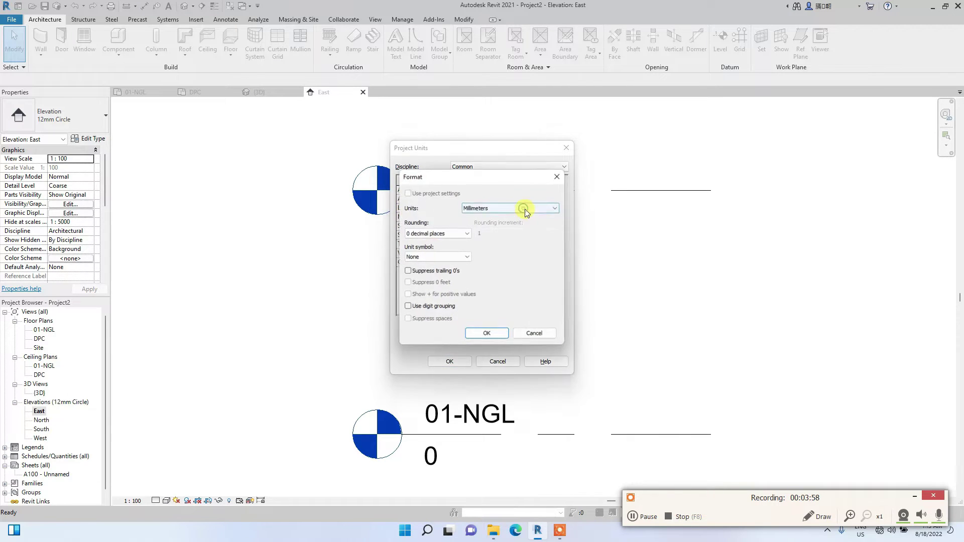
left_click(487, 335)
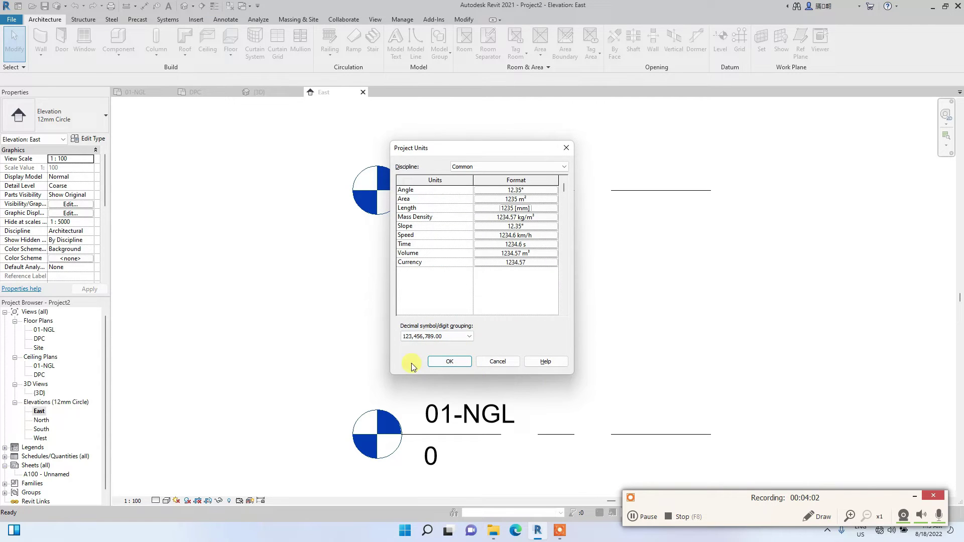
left_click(450, 362)
- Set the elevation of the DPC level to 450 mm and deselect it
left_click(474, 214)
left_click(478, 229)
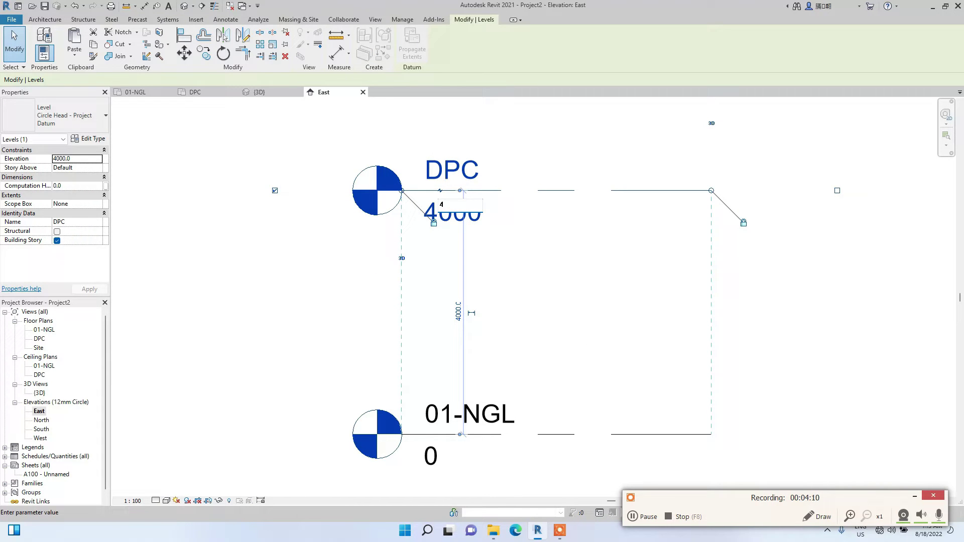
key("Return")
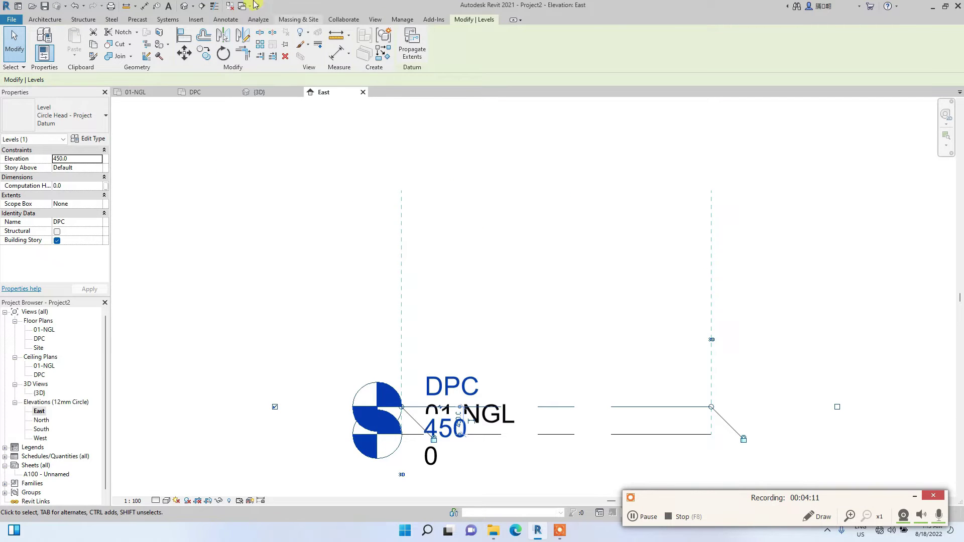
scroll(211, 226, "down", 3)
left_click(376, 355)
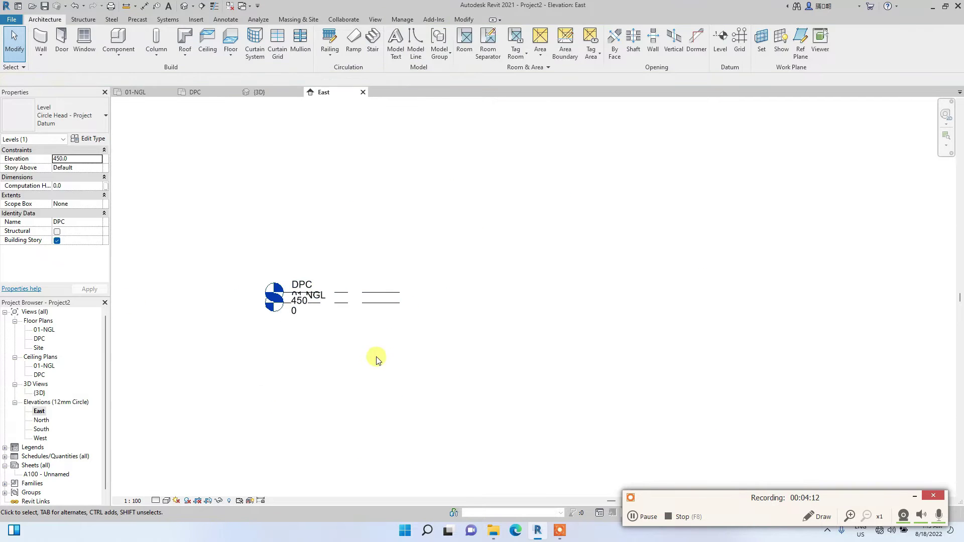
- Add an elbow to the 01-NGL level line and shift its head down clear of the DPC label
left_click(333, 312)
scroll(291, 309, "up", 3)
scroll(294, 311, "up", 2)
mouse_move(270, 312)
left_mouse_down()
mouse_move(275, 361)
mouse_move(276, 307)
left_mouse_up()
scroll(276, 304, "up", 3)
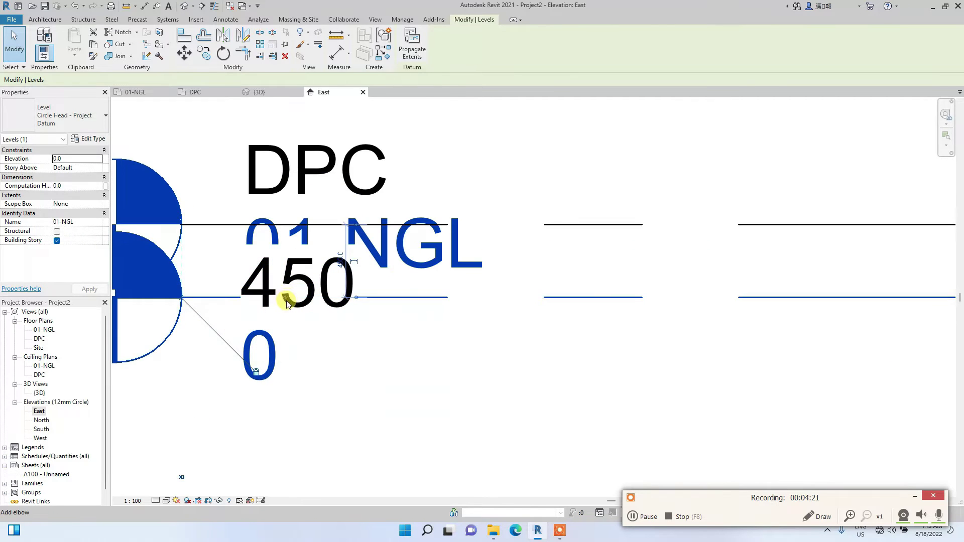
scroll(284, 307, "down", 2)
scroll(290, 294, "up", 2)
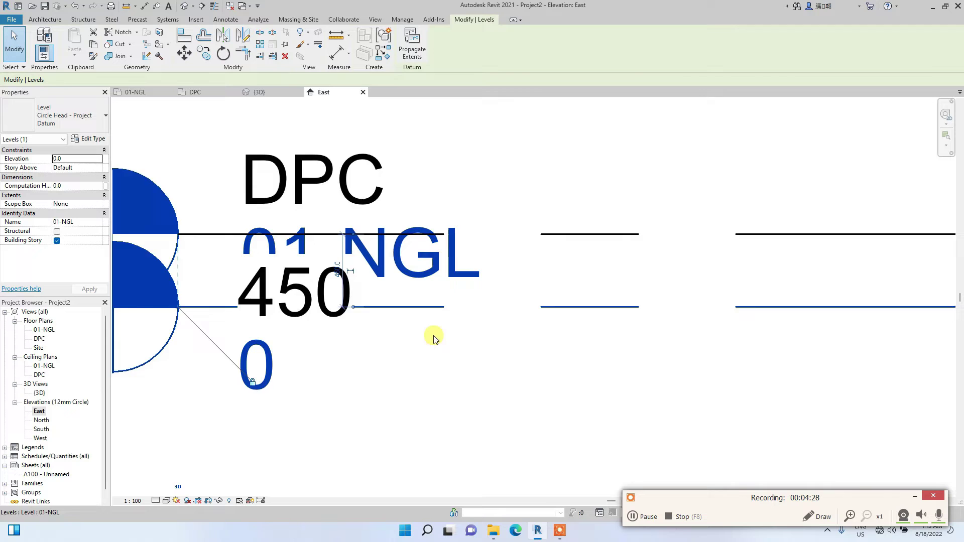
scroll(341, 309, "down", 3)
scroll(394, 317, "up", 4)
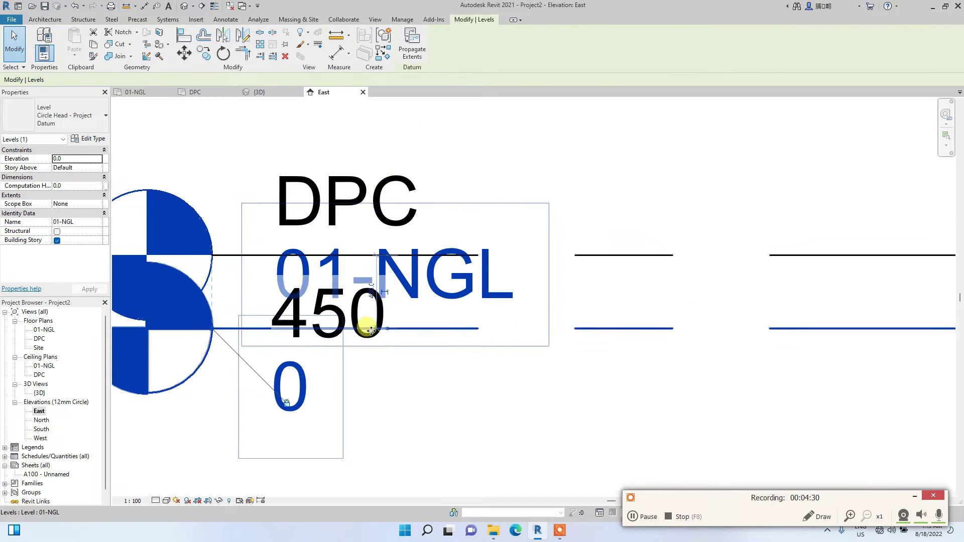
scroll(281, 324, "up", 6)
scroll(287, 326, "up", 3)
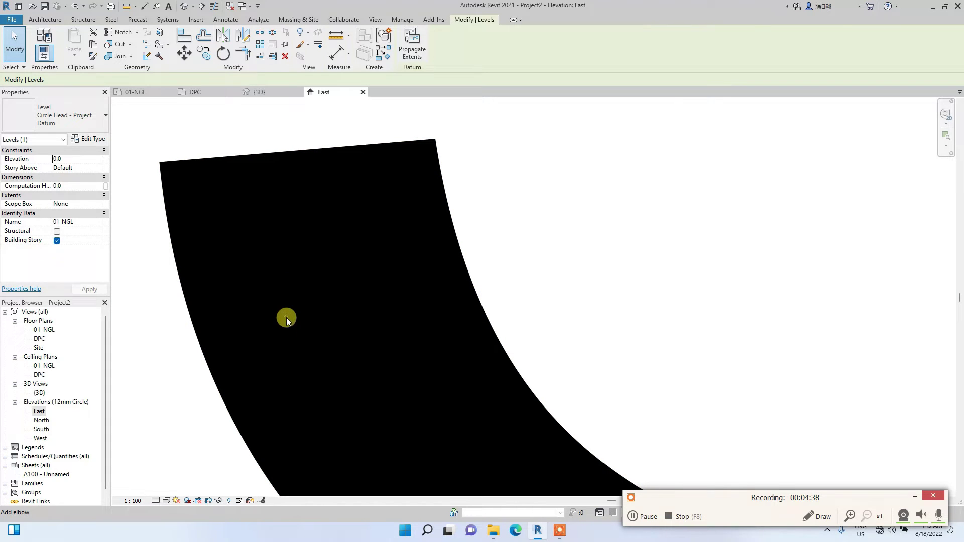
scroll(295, 319, "down", 4)
scroll(344, 324, "down", 5)
left_click_drag(336, 362, 325, 400)
left_click(431, 237)
- Draw a new level above DPC at an elevation of about 5250 mm, aligned with the ends of the existing levels
scroll(428, 377, "down", 4)
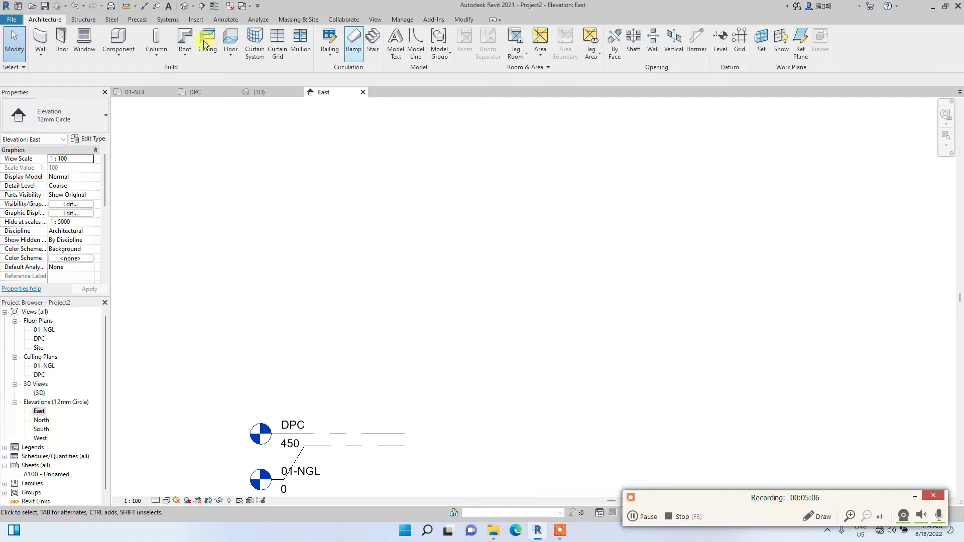
left_click(721, 52)
scroll(283, 384, "up", 1)
scroll(283, 374, "down", 2)
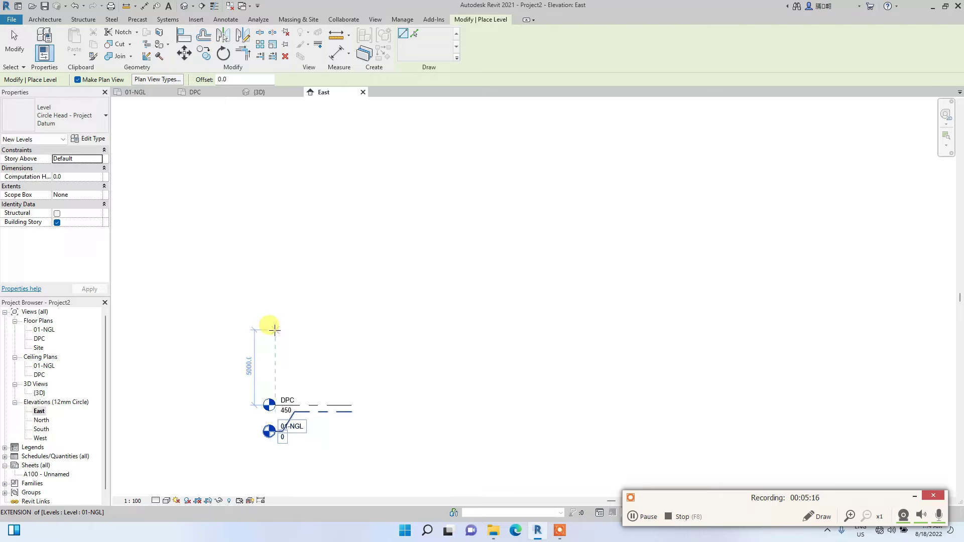
left_click(274, 333)
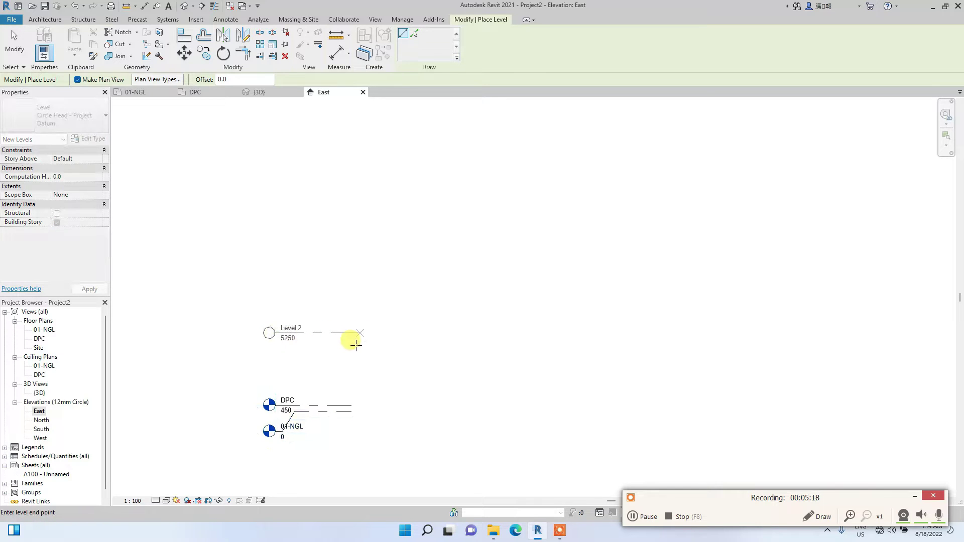
left_click(355, 346)
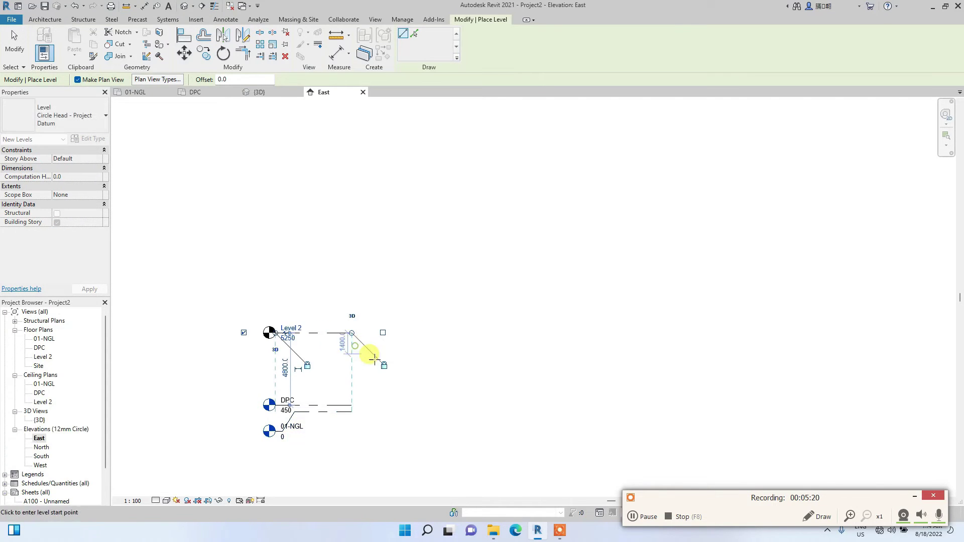
- Draw another level above Level 2 at an elevation of about 7850 mm and finish placing levels
scroll(276, 326, "up", 2)
scroll(272, 371, "down", 2)
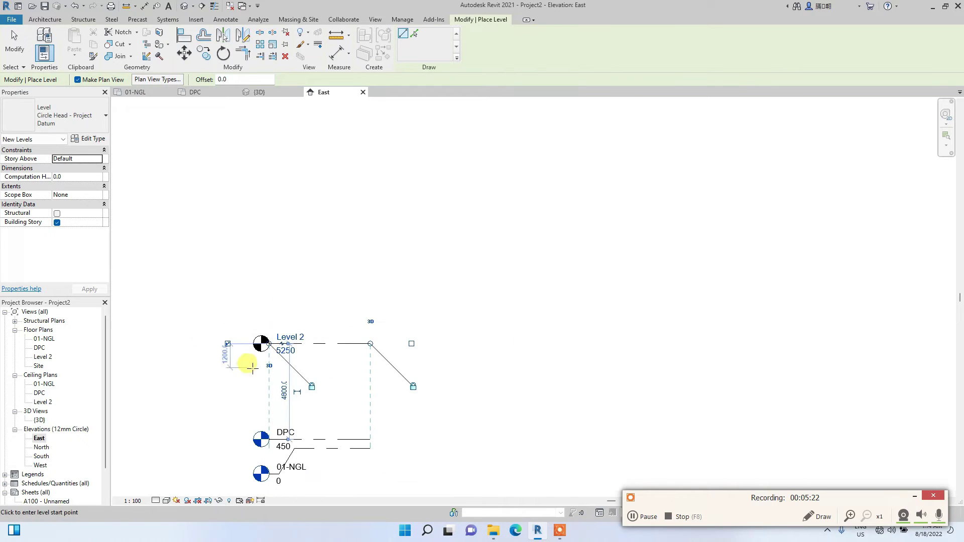
left_click(271, 292)
left_click(368, 299)
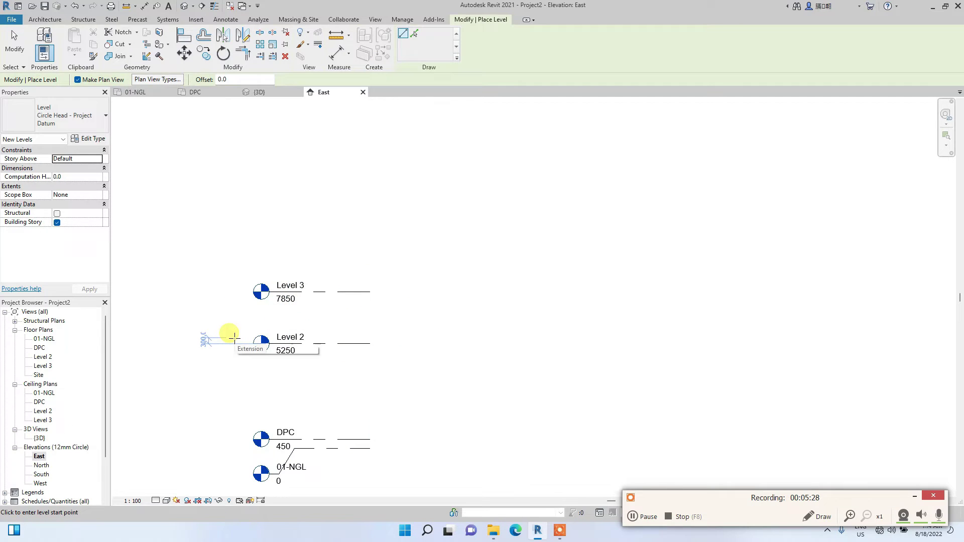
key("Escape")
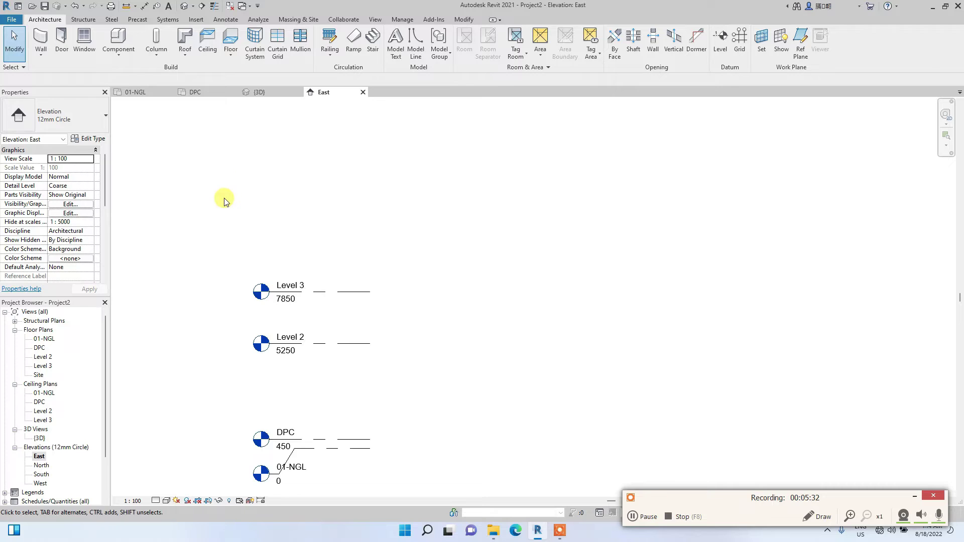
- Set the distance between DPC and Level 2 to 2100 mm by moving Level 2
left_click(326, 342)
scroll(276, 398, "up", 2)
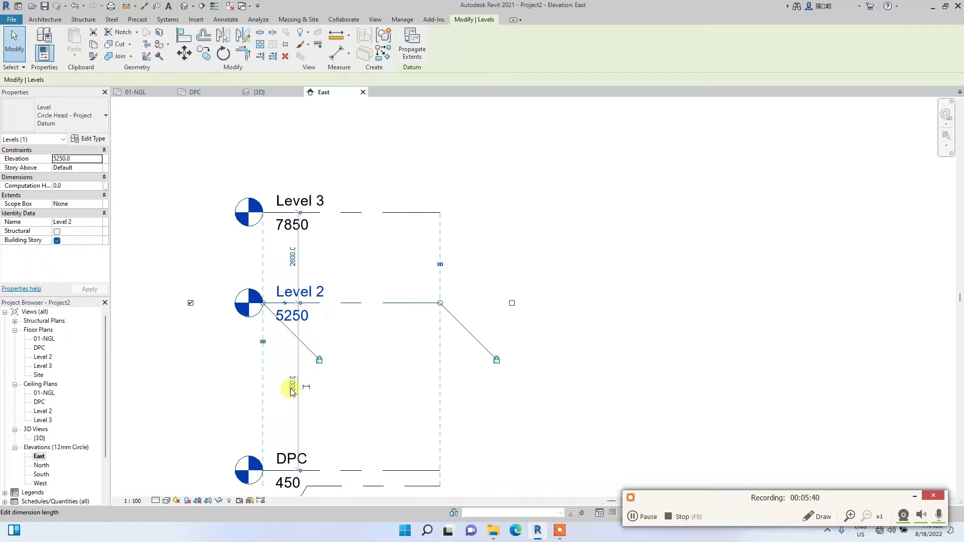
left_click(290, 387)
type("210")
key("Return")
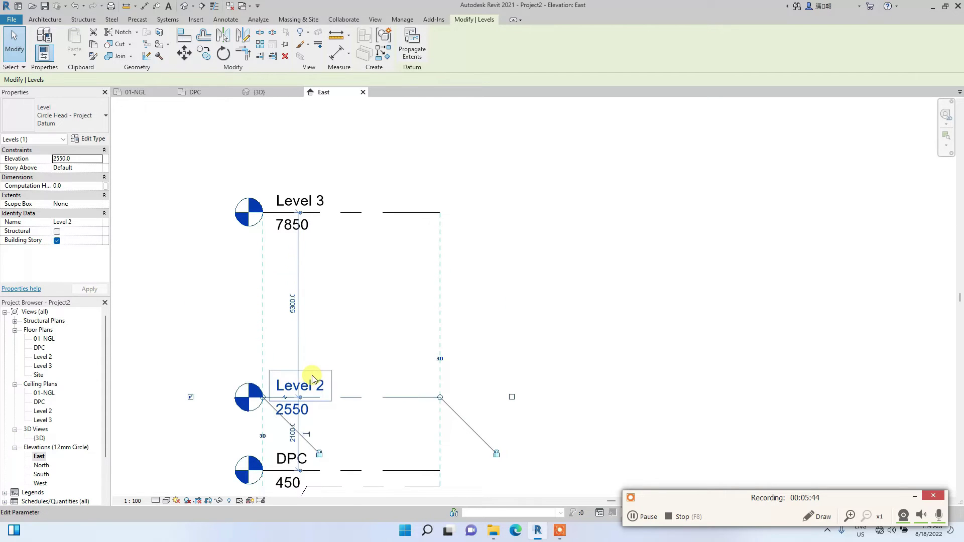
- Rename Level 2 as LINTEL LEVEL and rename its corresponding views as well
left_click(316, 387)
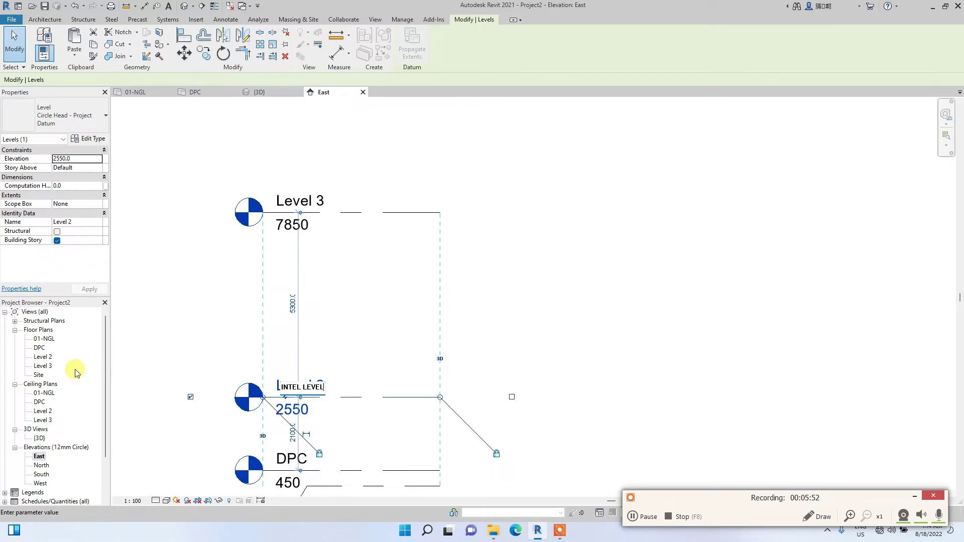
left_click(352, 308)
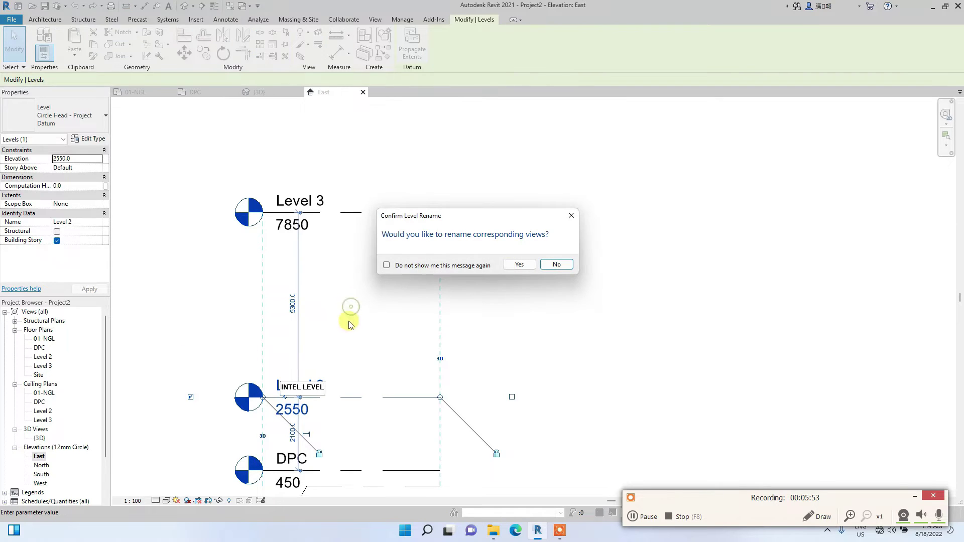
left_click(519, 264)
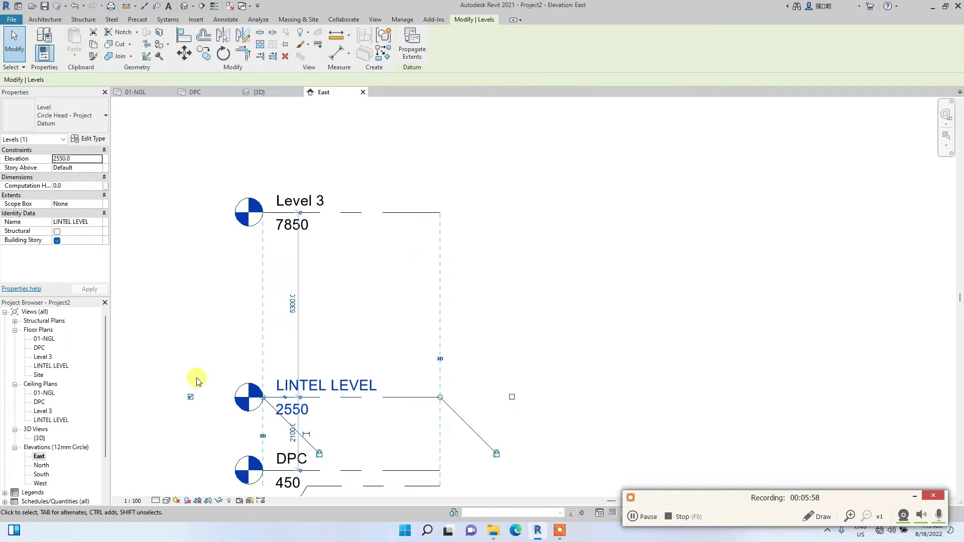
left_click(363, 284)
- Rename Level 3 as CEILING LEVEL and rename its corresponding views as well
left_click(390, 212)
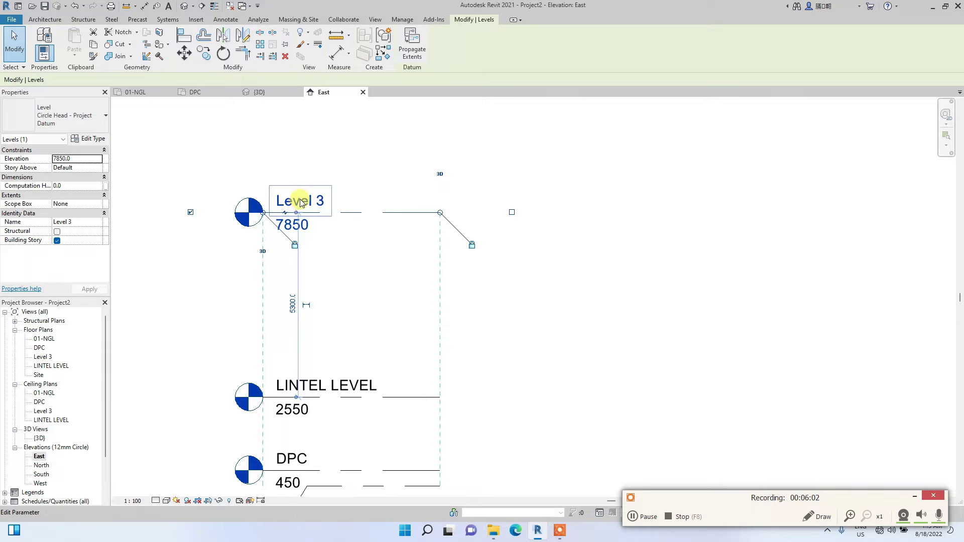
left_click(322, 201)
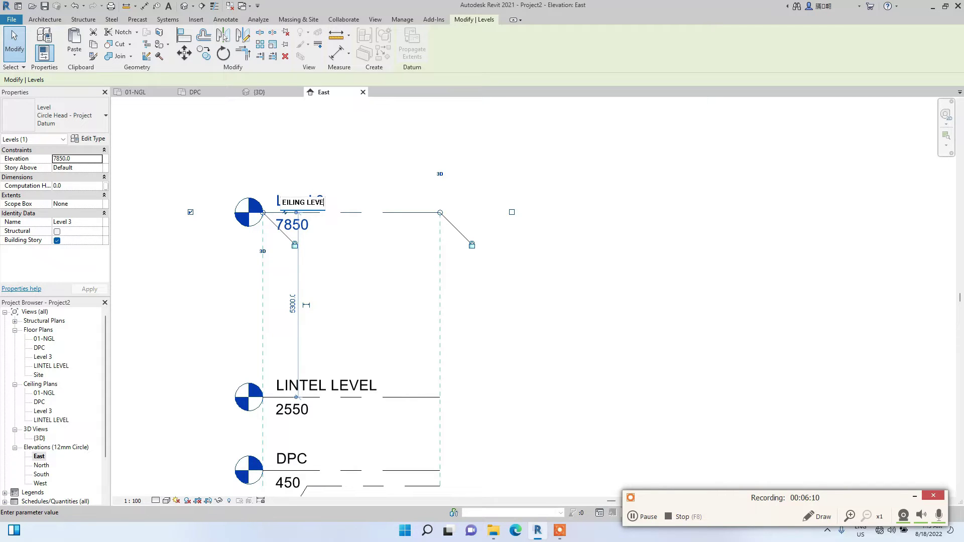
left_click(412, 275)
left_click(520, 265)
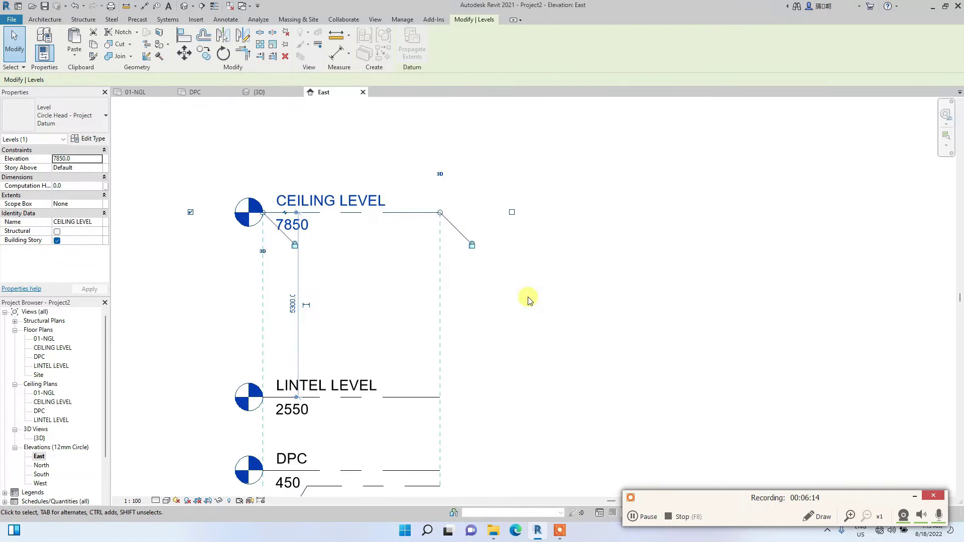
- Set the distance from LINTEL LEVEL up to CEILING LEVEL to 900 mm and deselect the level
left_click(334, 275)
left_click(325, 220)
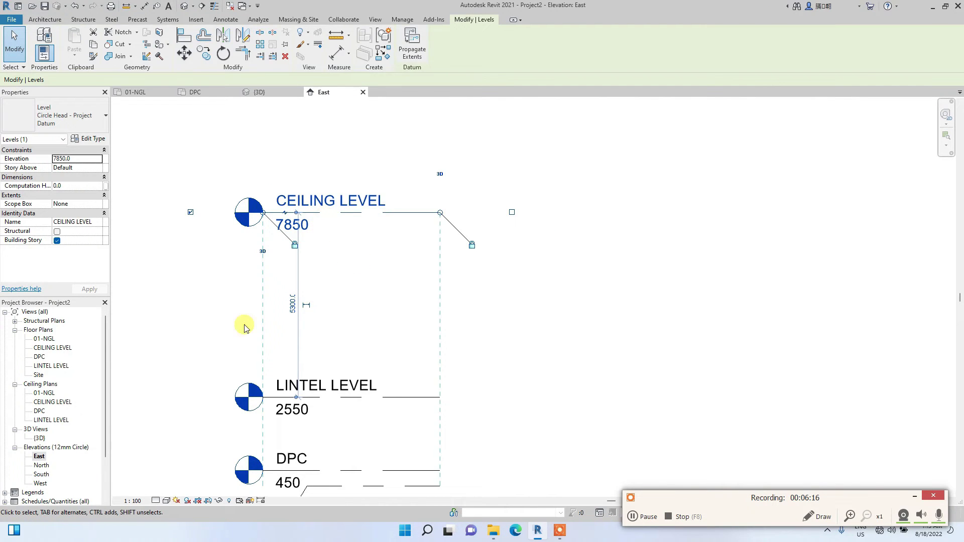
left_click(297, 304)
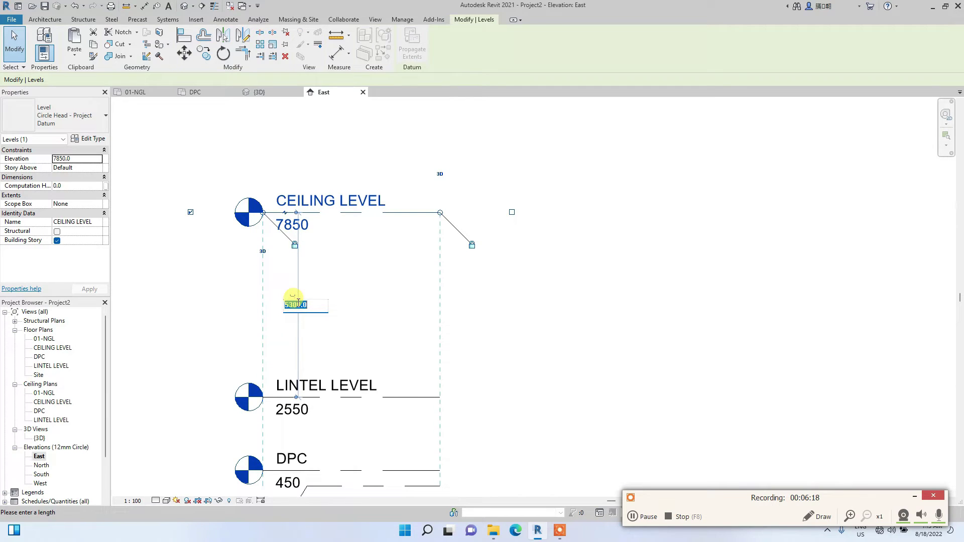
key("Return")
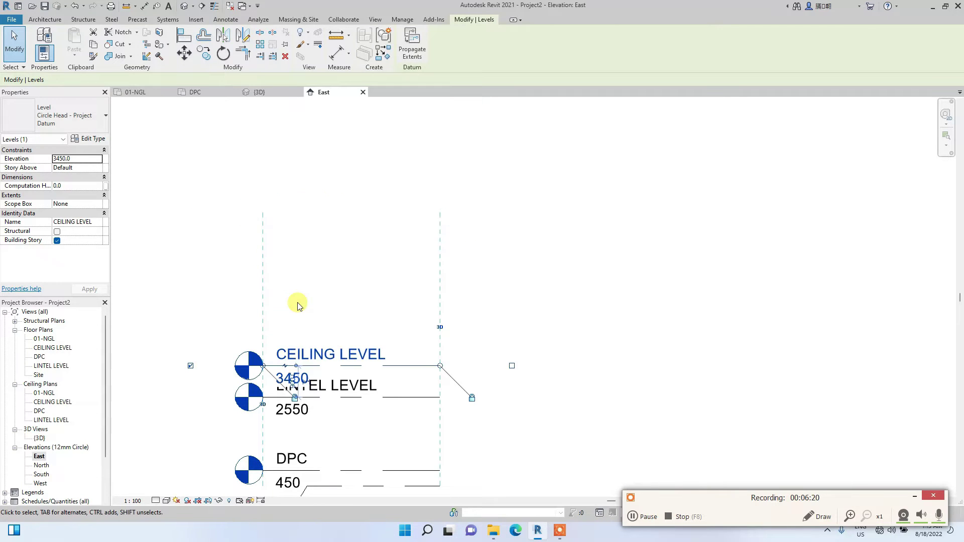
left_click(240, 271)
- Add an elbow to the CEILING LEVEL line and raise its head clear of the LINTEL LEVEL label
scroll(240, 270, "down", 3)
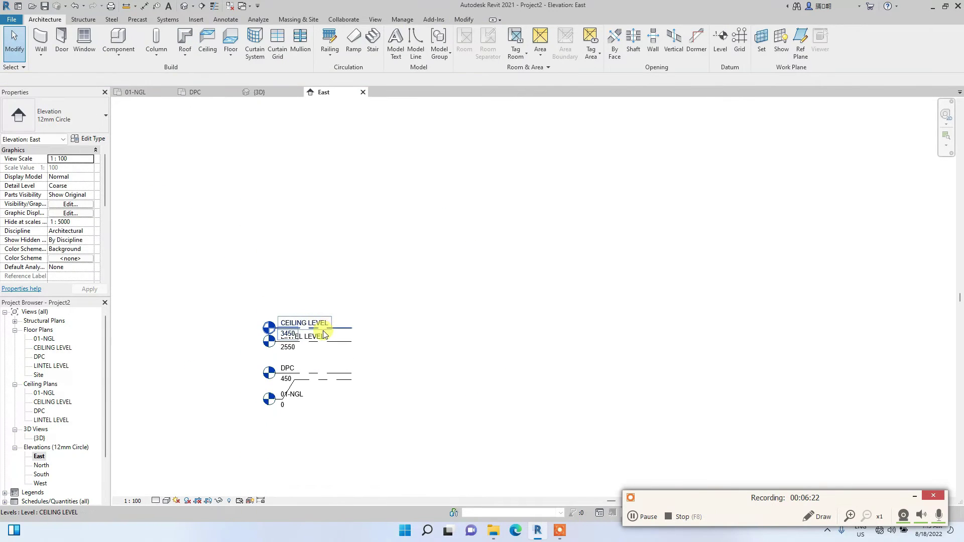
left_click(303, 320)
scroll(265, 330, "up", 3)
scroll(265, 330, "up", 5)
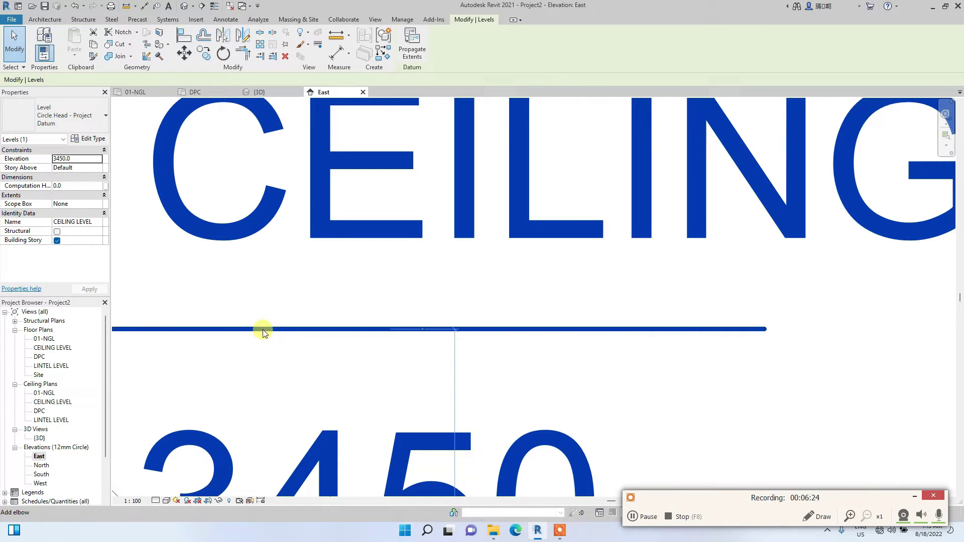
scroll(264, 333, "down", 4)
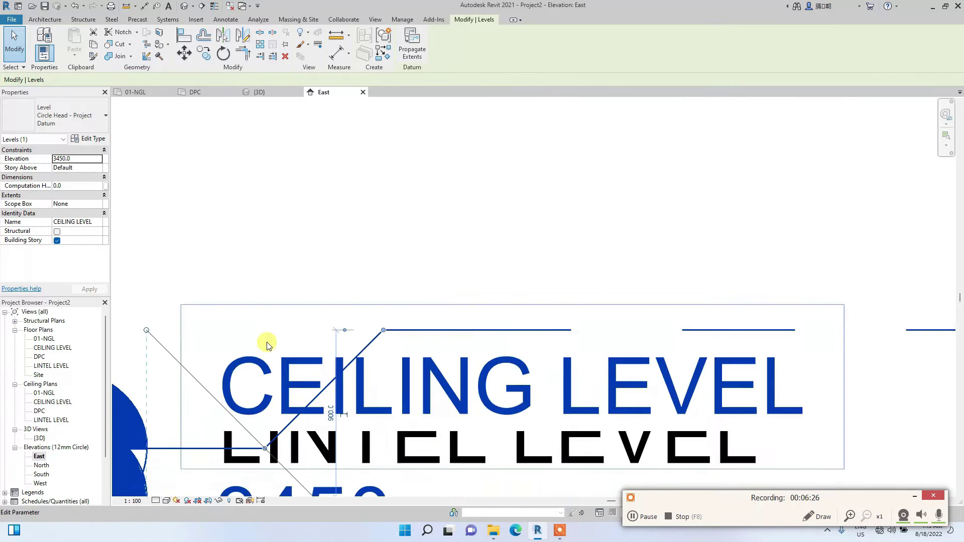
left_click_drag(264, 387, 261, 290)
scroll(265, 294, "down", 2)
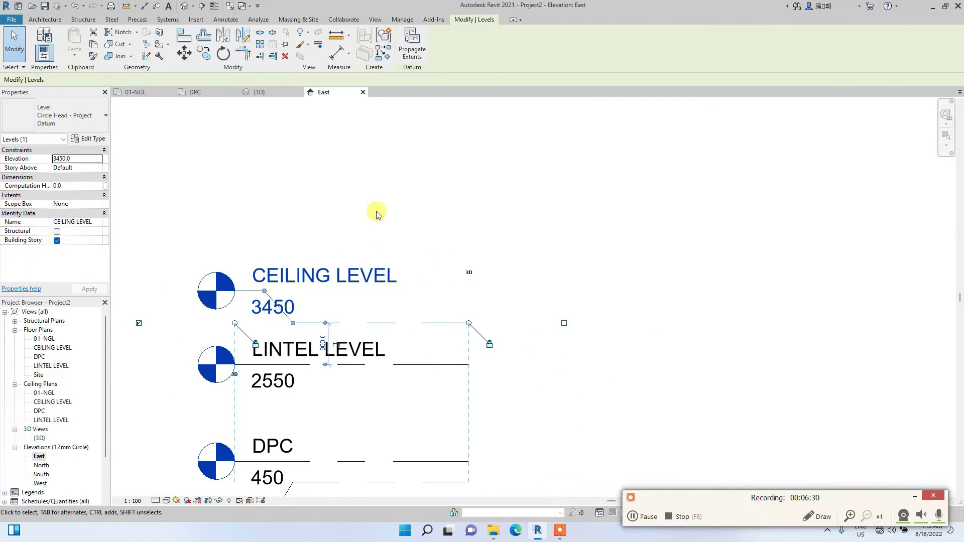
left_click(441, 183)
- Draw a new level above CEILING LEVEL at an elevation of 4050 mm and finish placing levels
scroll(441, 183, "down", 4)
left_click(721, 41)
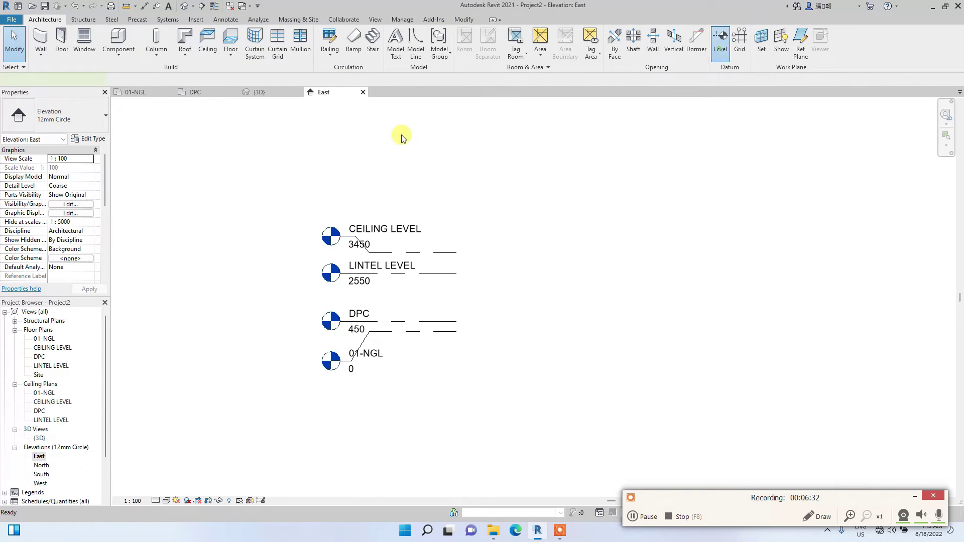
scroll(287, 222, "up", 3)
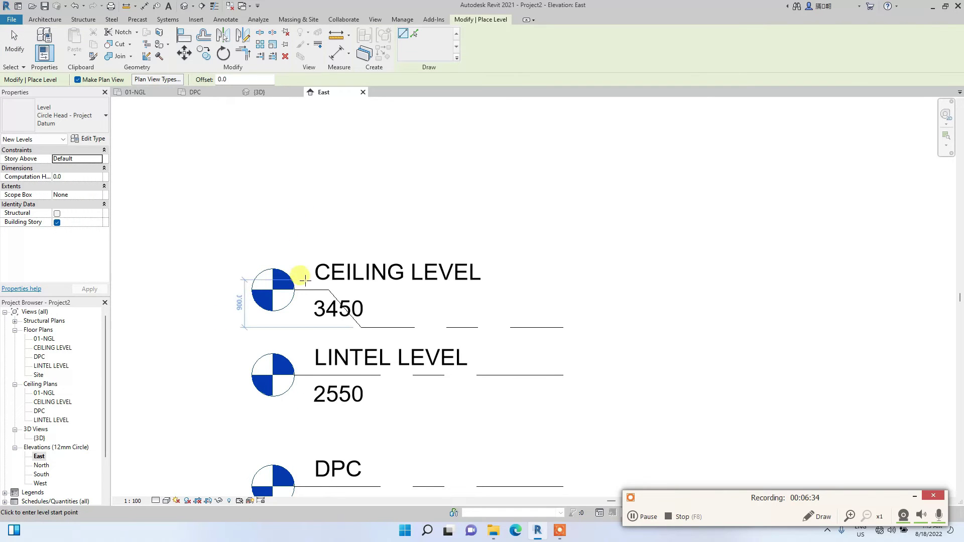
left_click(337, 292)
scroll(402, 294, "down", 2)
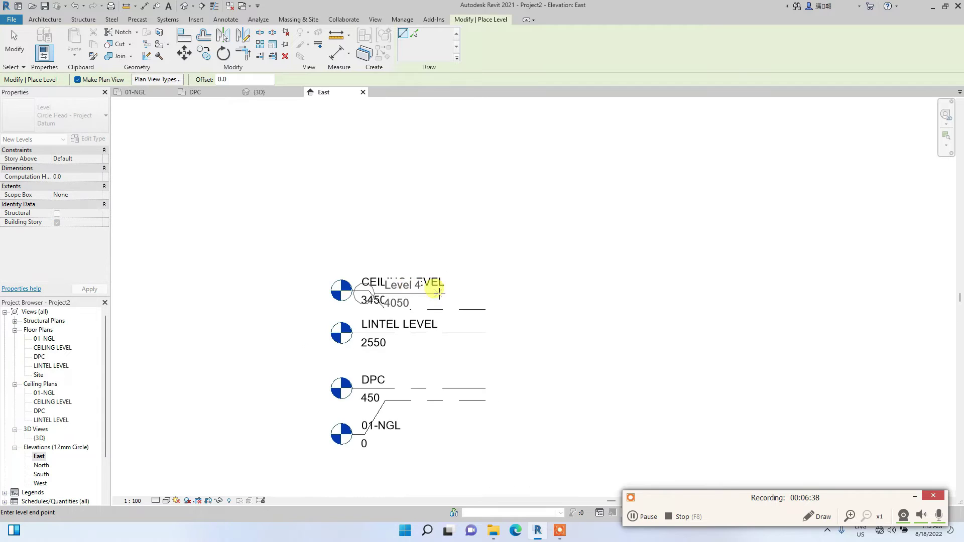
left_click(487, 295)
scroll(492, 291, "down", 2)
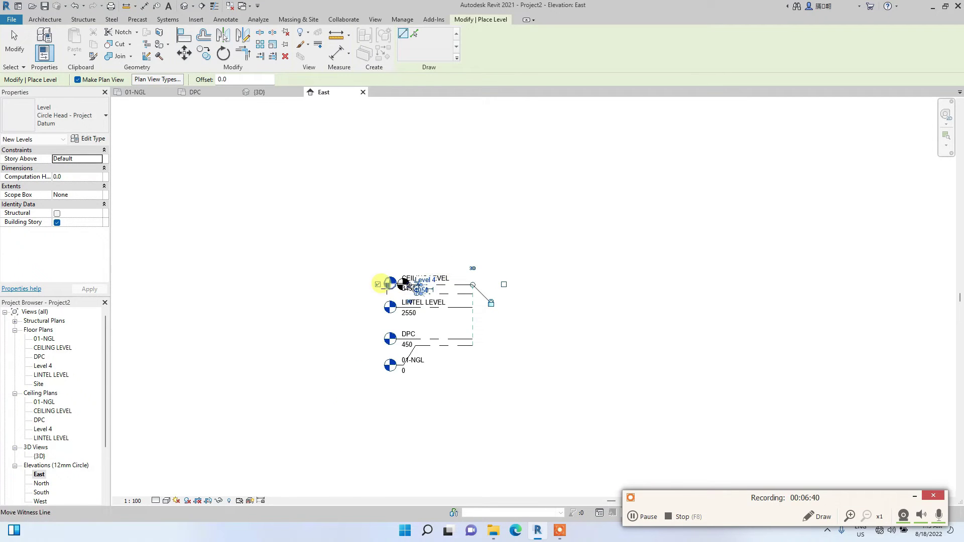
scroll(472, 306, "up", 2)
key("Escape")
key("Escape")
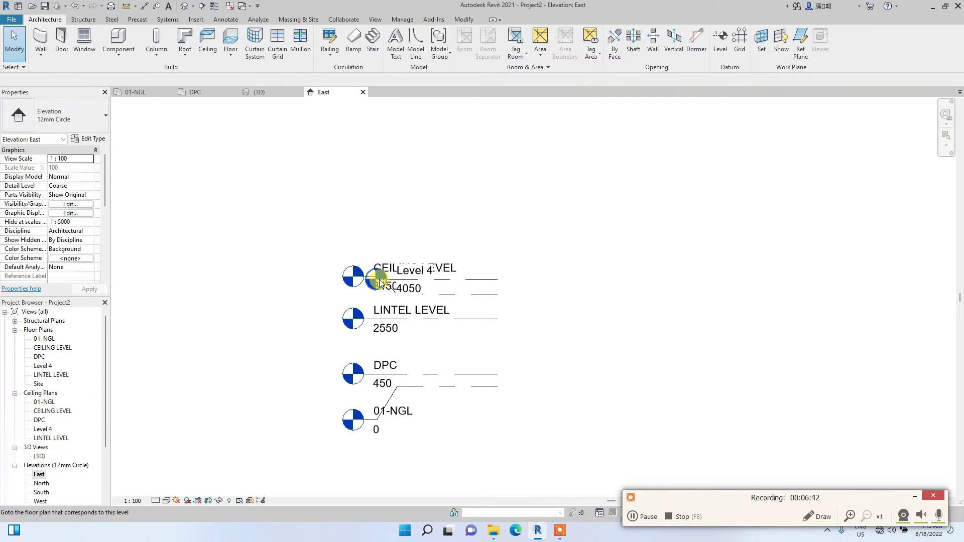
- Align the head end of Level 4 with the other levels and bend its line to place the head above CEILING LEVEL
scroll(446, 276, "up", 3)
left_click(478, 259)
scroll(298, 262, "down", 3)
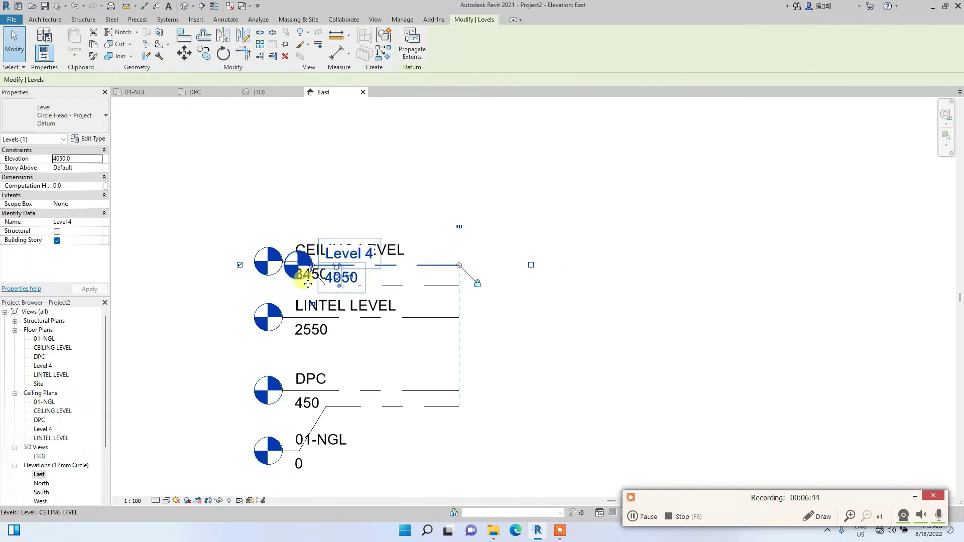
left_click_drag(301, 266, 298, 200)
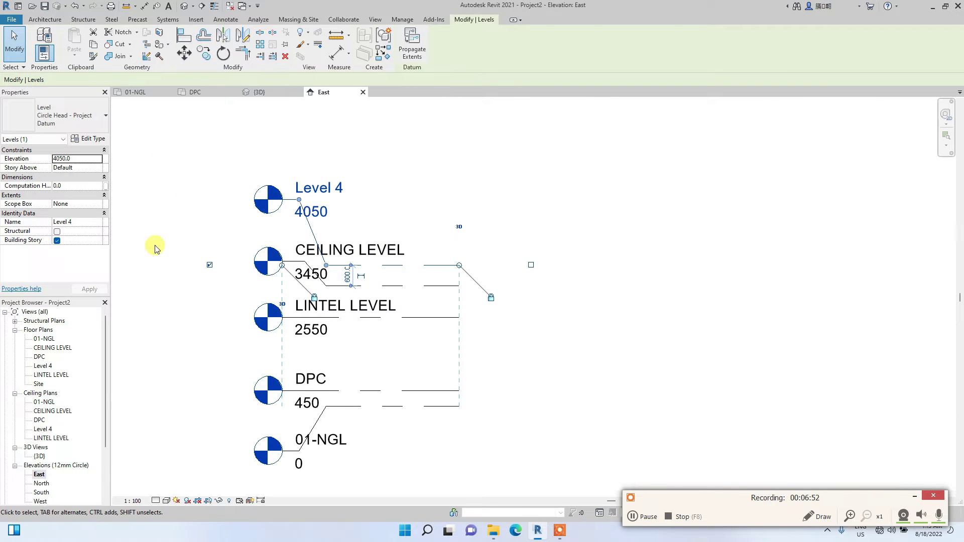
left_click(224, 184)
- Rename Level 4 as ROOF LEVEL and rename its corresponding views as well
scroll(301, 191, "up", 2)
left_click(331, 190)
left_click(335, 190)
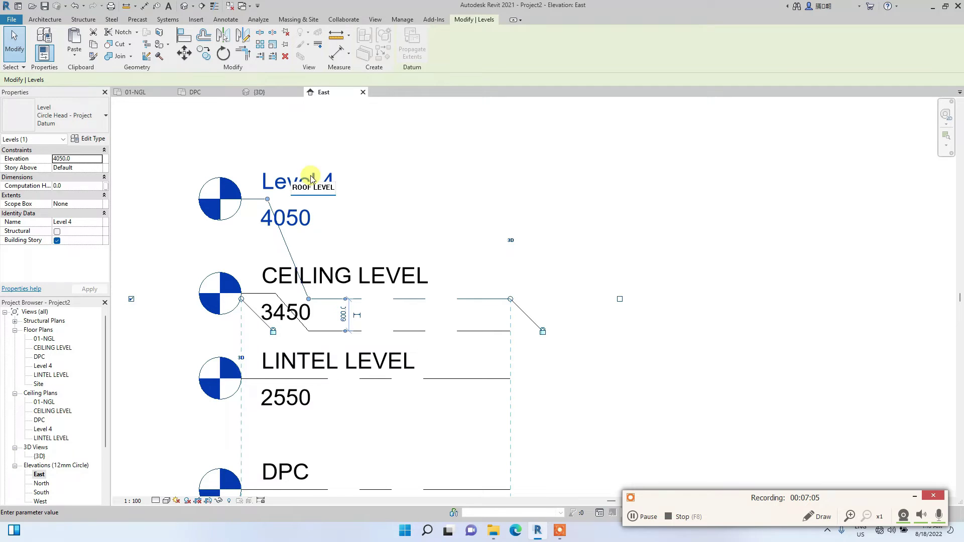
key("Return")
left_click(516, 264)
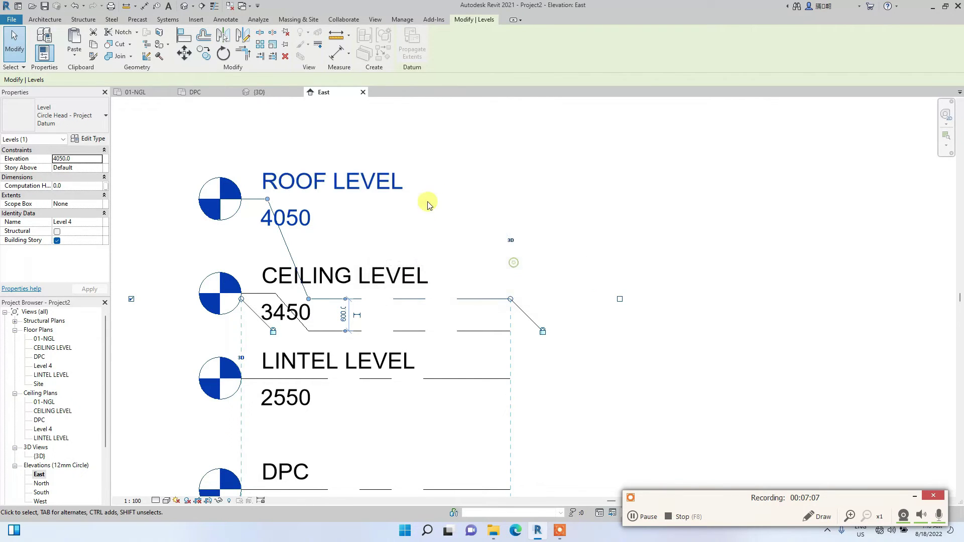
- Lengthen the aligned level lines together by stretching the headless end of LINTEL LEVEL outward in the East elevation
scroll(486, 195, "down", 1)
left_click(485, 196)
scroll(297, 241, "down", 2)
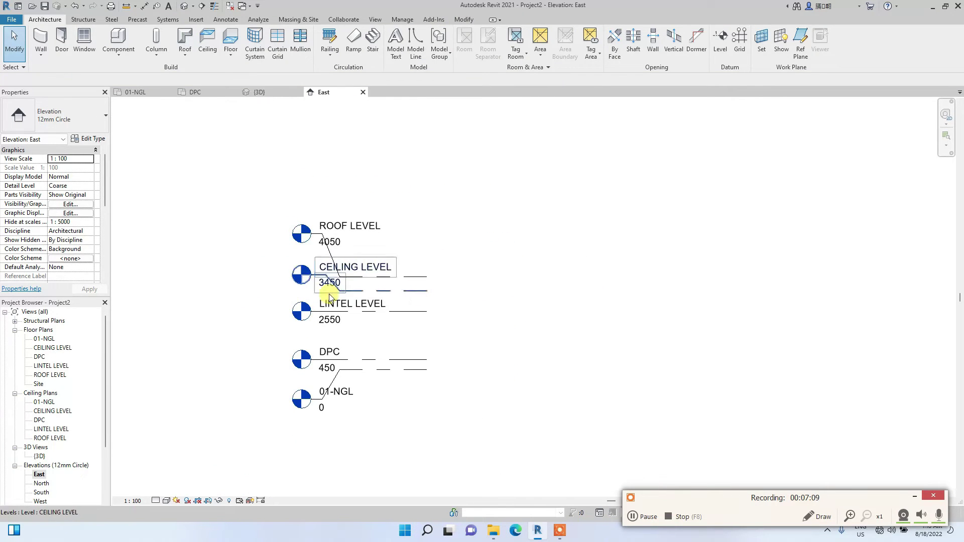
left_click(413, 312)
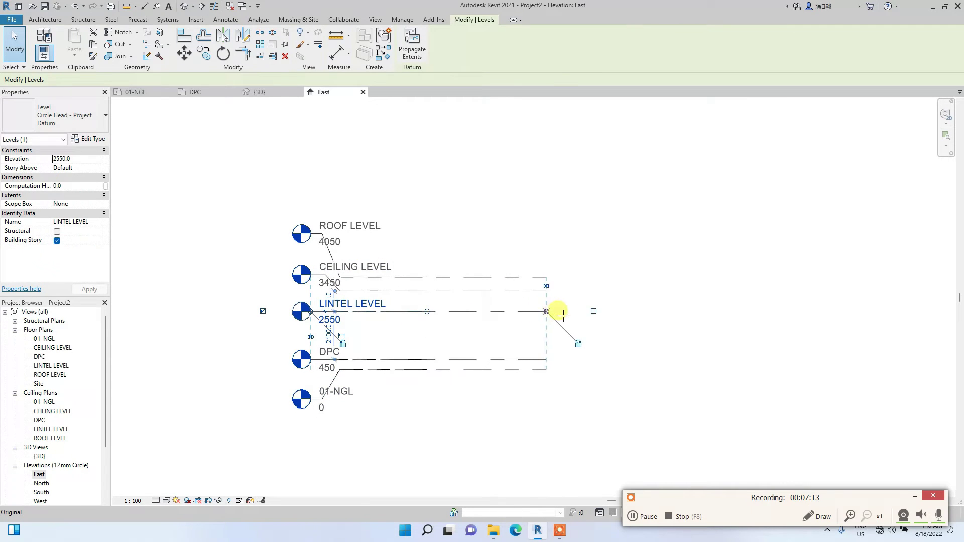
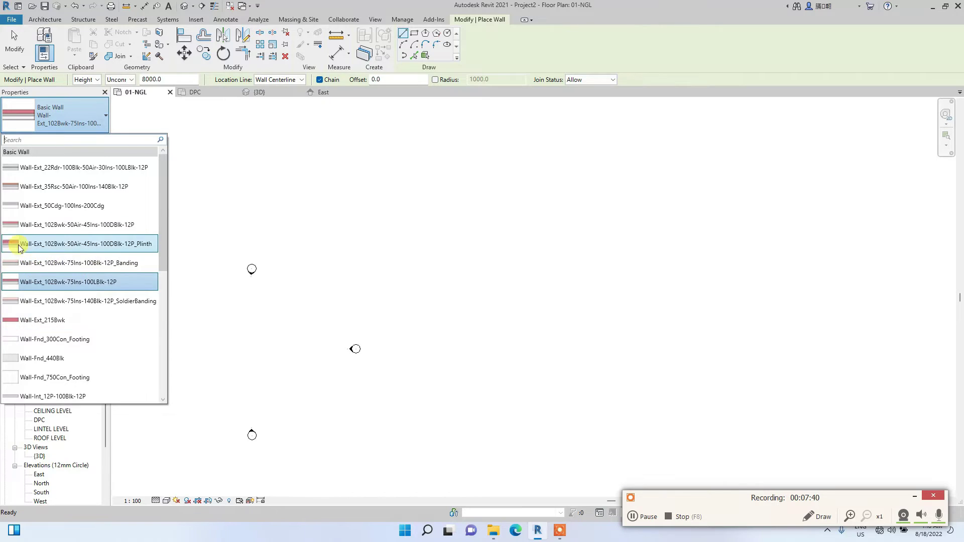
- Choose the wall type Wall-Ret_300Con for the new walls on 01-NGL and set their top constraint up to ROOF LEVEL
scroll(43, 283, "down", 2)
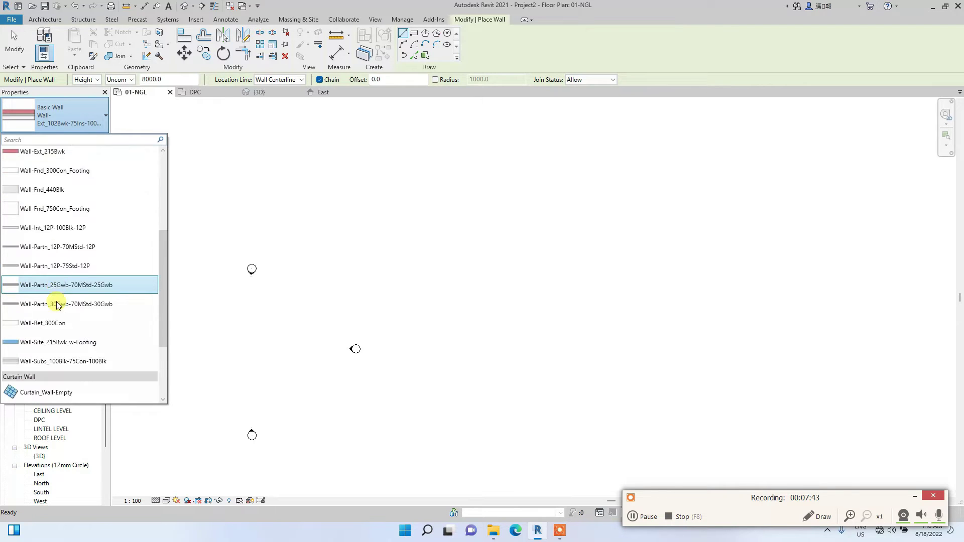
scroll(54, 297, "down", 3)
left_click(41, 253)
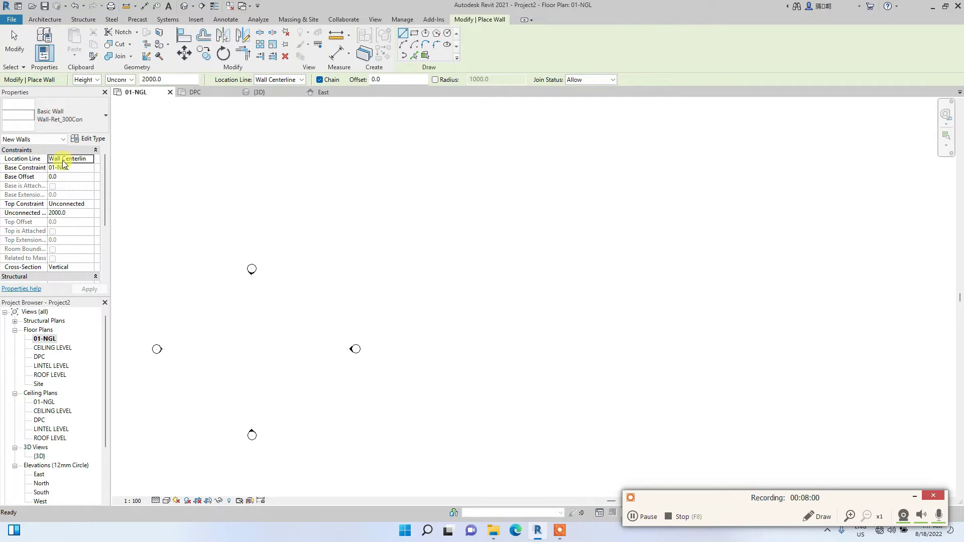
scroll(221, 350, "up", 3)
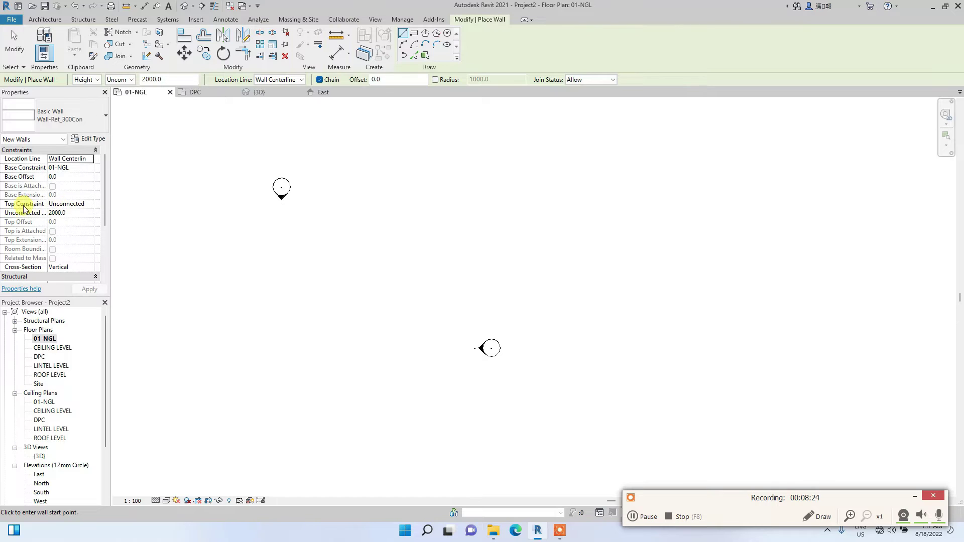
left_click(89, 206)
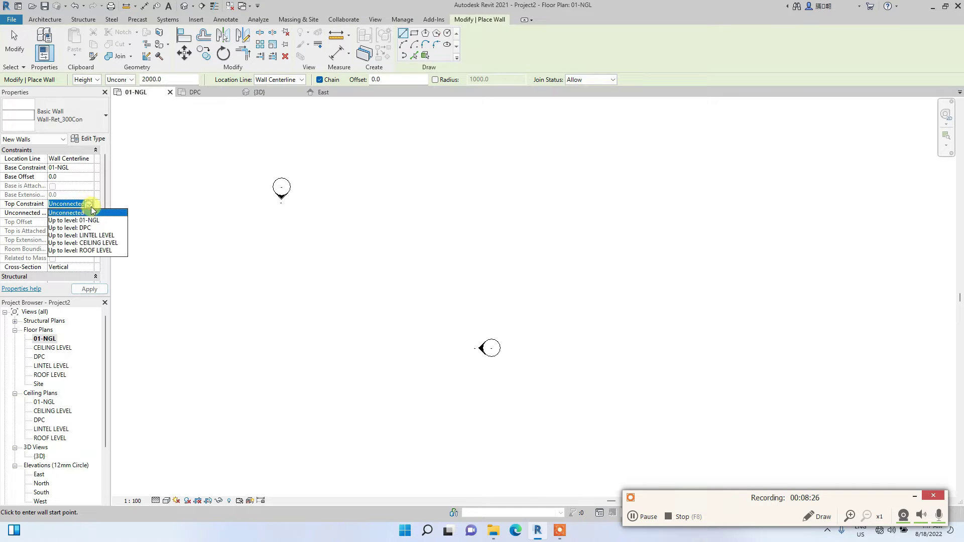
left_click(93, 250)
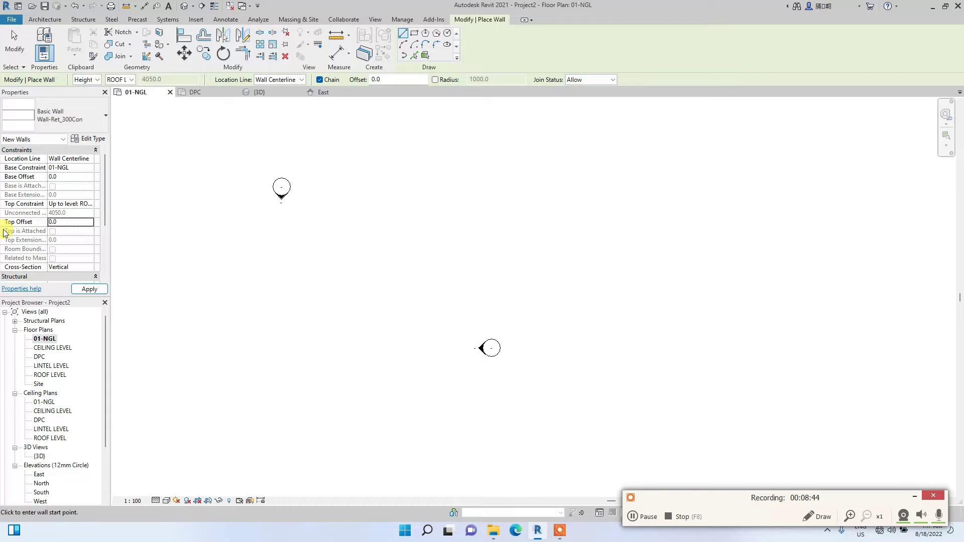
- Draw a closed rectangle of four chained walls between the elevation markers, about 9500 mm long on the centreline, and finish placing walls
scroll(307, 218, "down", 2)
scroll(250, 276, "up", 3)
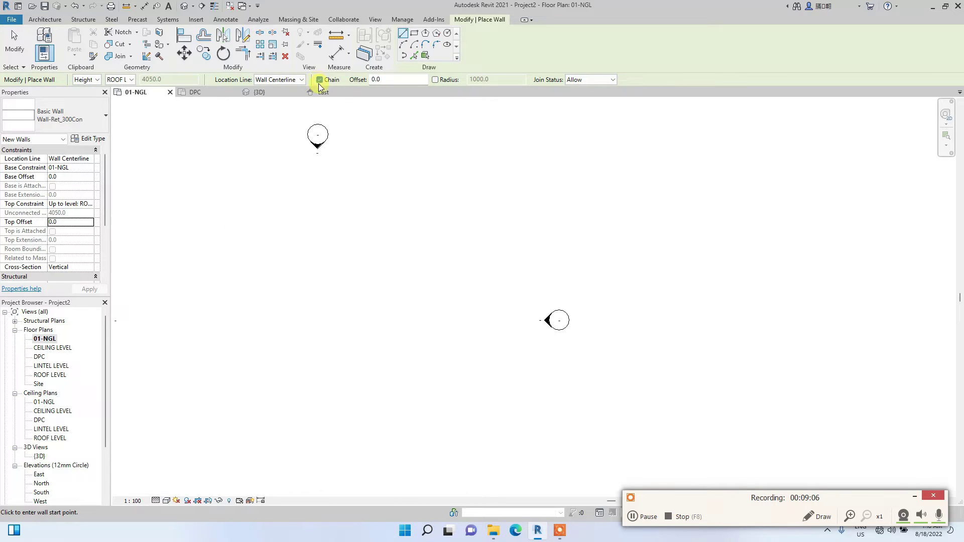
left_click(213, 285)
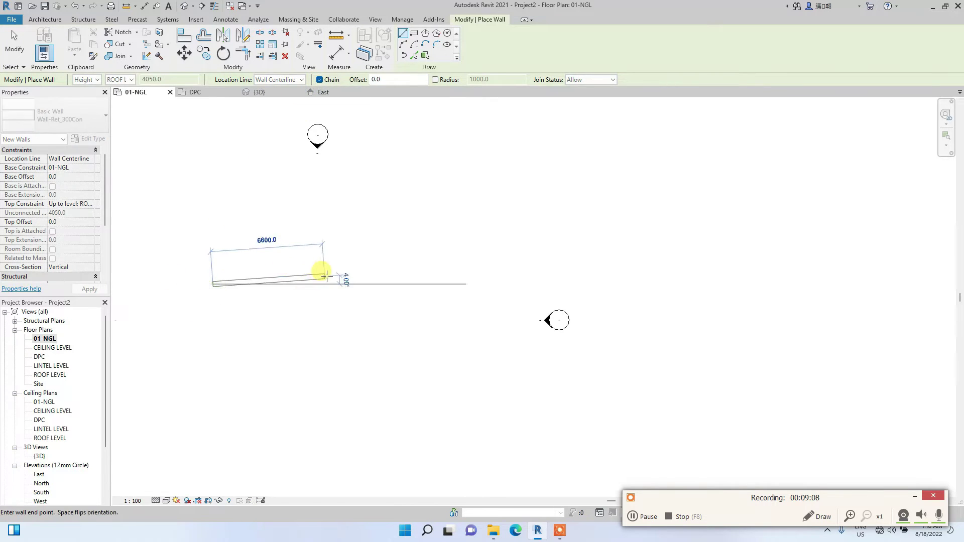
left_click(374, 285)
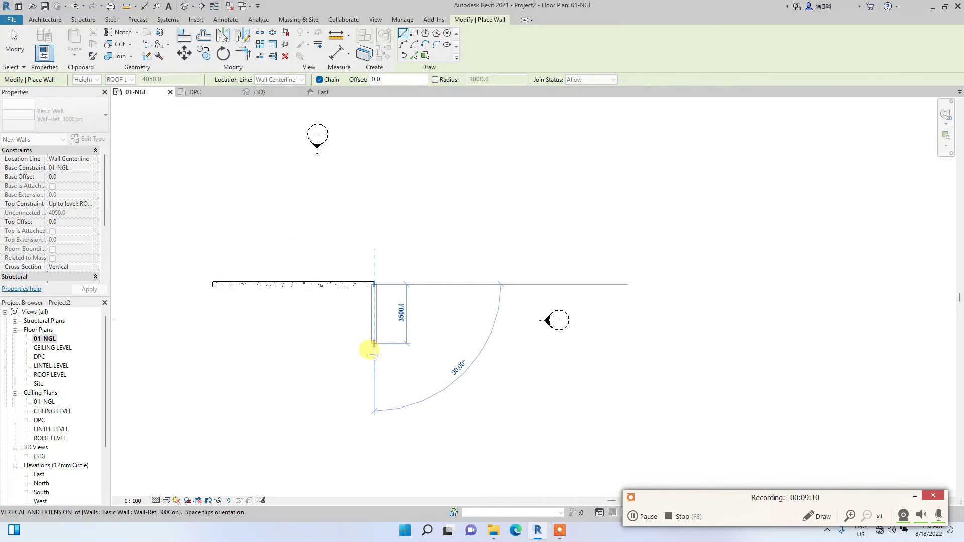
scroll(378, 301, "up", 2)
scroll(379, 292, "down", 2)
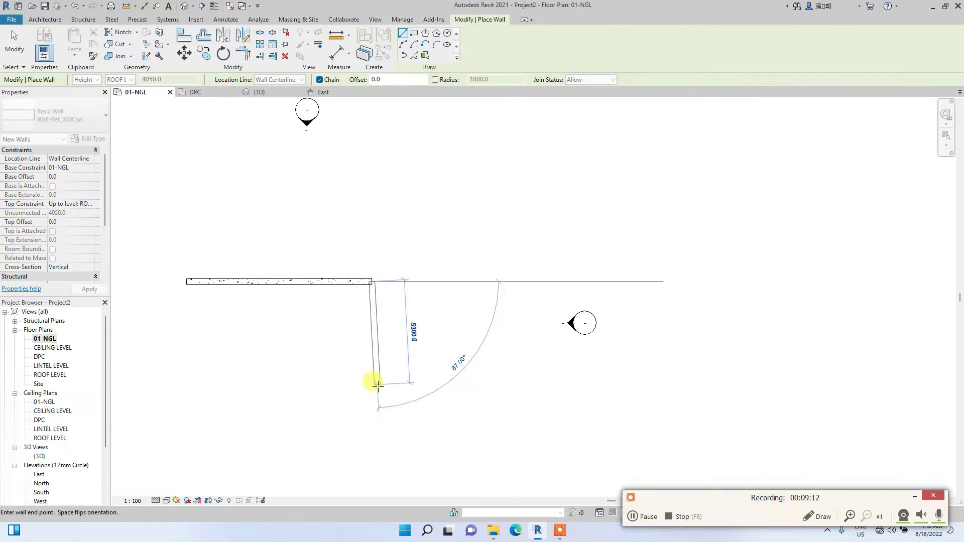
left_click(374, 392)
left_click(185, 393)
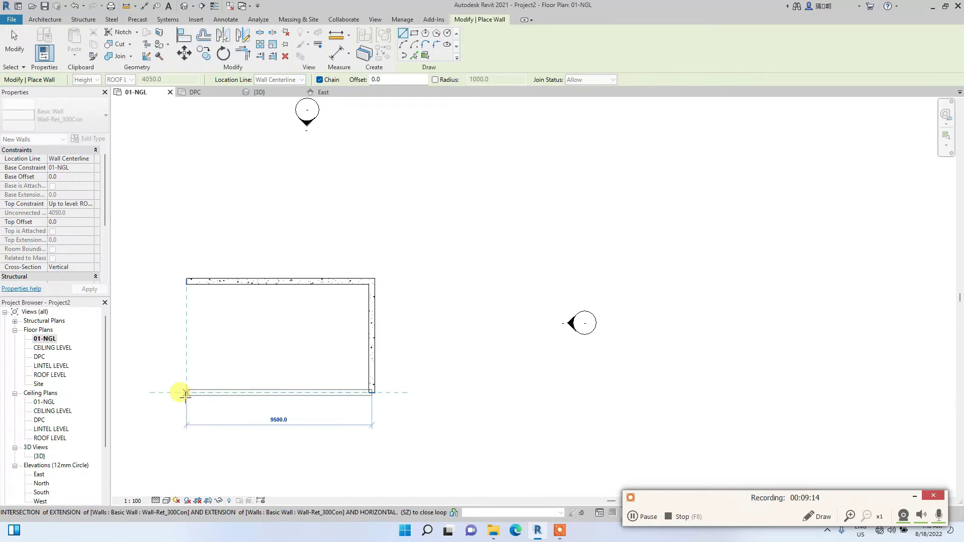
left_click(186, 282)
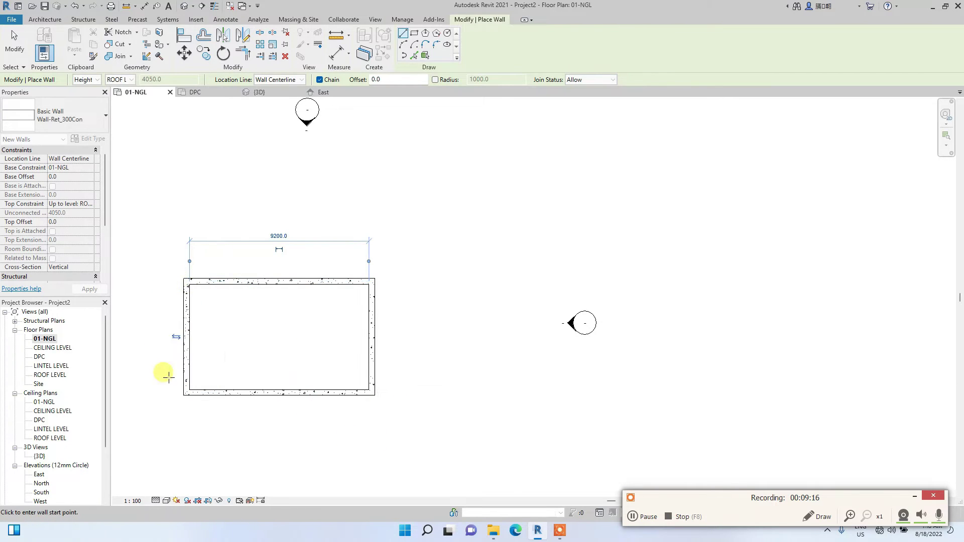
scroll(241, 332, "down", 2)
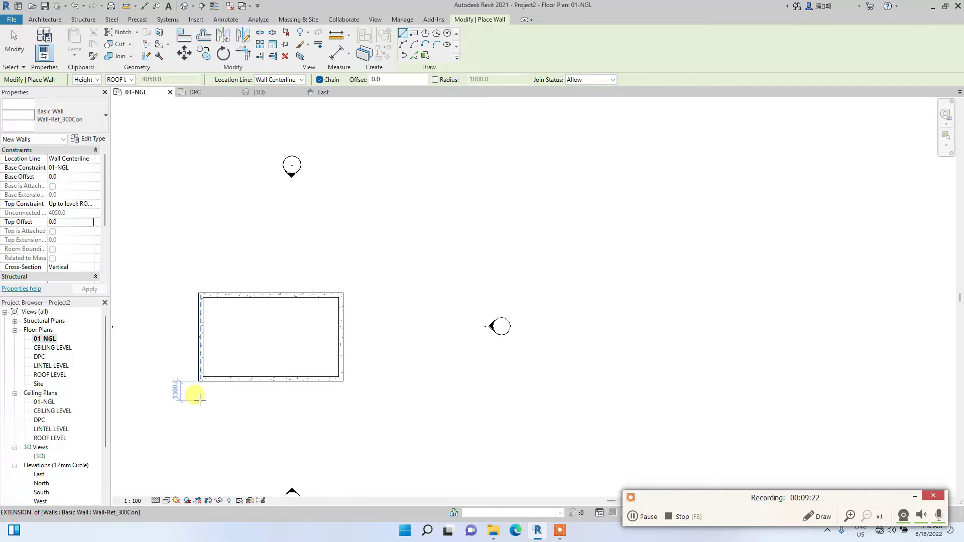
key("Escape")
key("Escape")
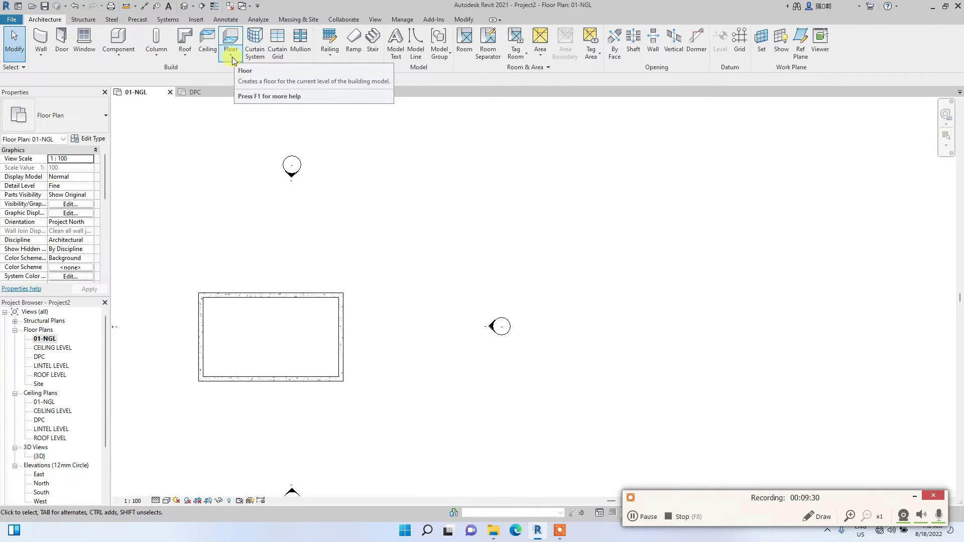
- Start a floor of type Floor-Upper_160mmConc-CorusComFlor51 and set its level to DPC
left_click(230, 37)
left_click(35, 108)
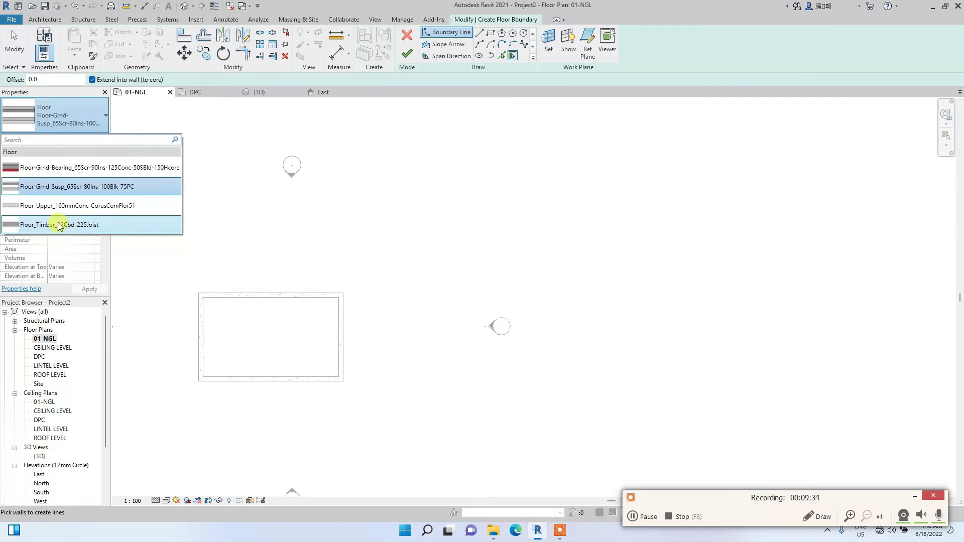
left_click(75, 123)
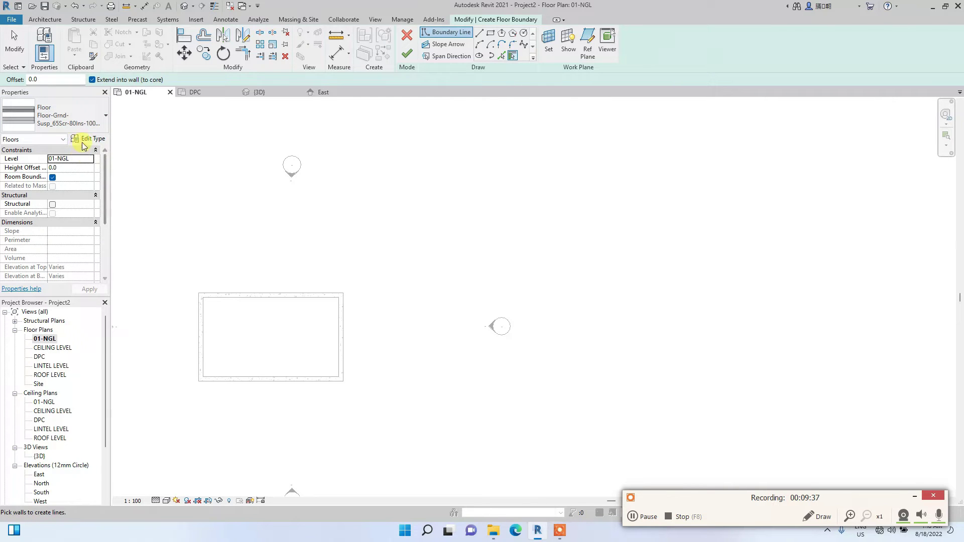
left_click(63, 120)
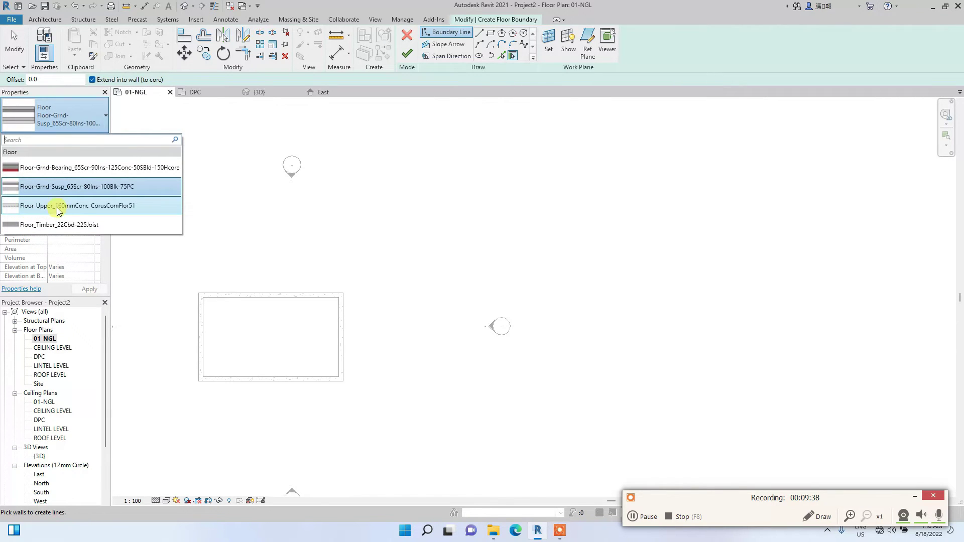
left_click(72, 206)
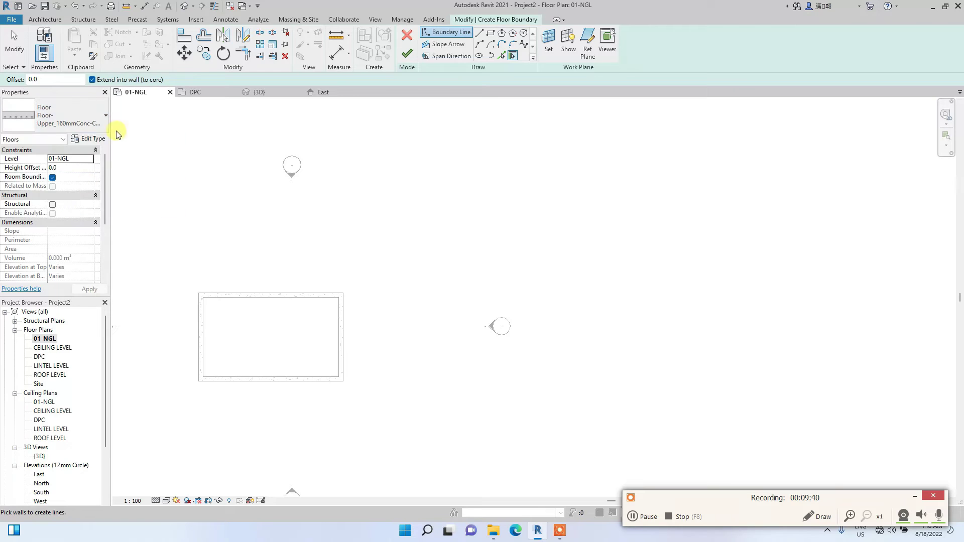
left_click(91, 161)
left_click(79, 159)
left_click(89, 159)
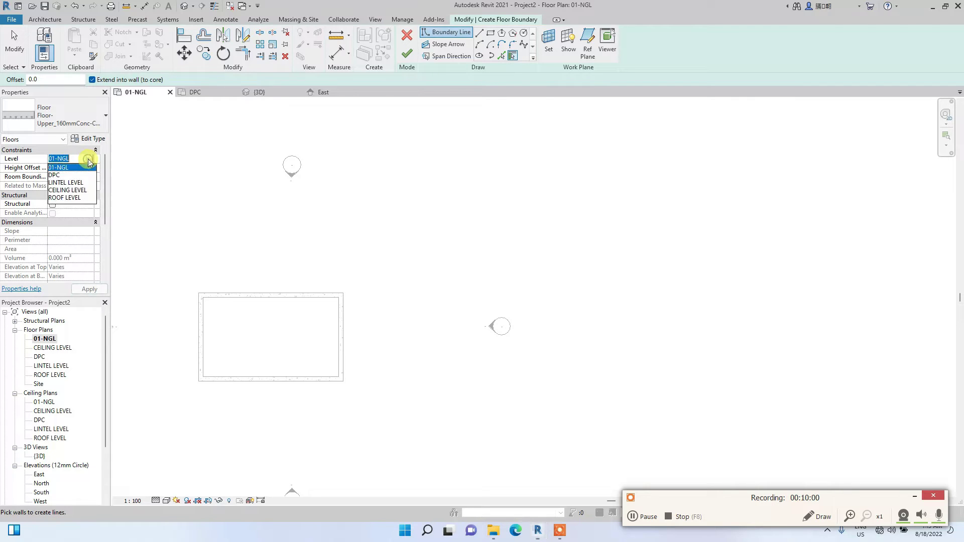
left_click(53, 175)
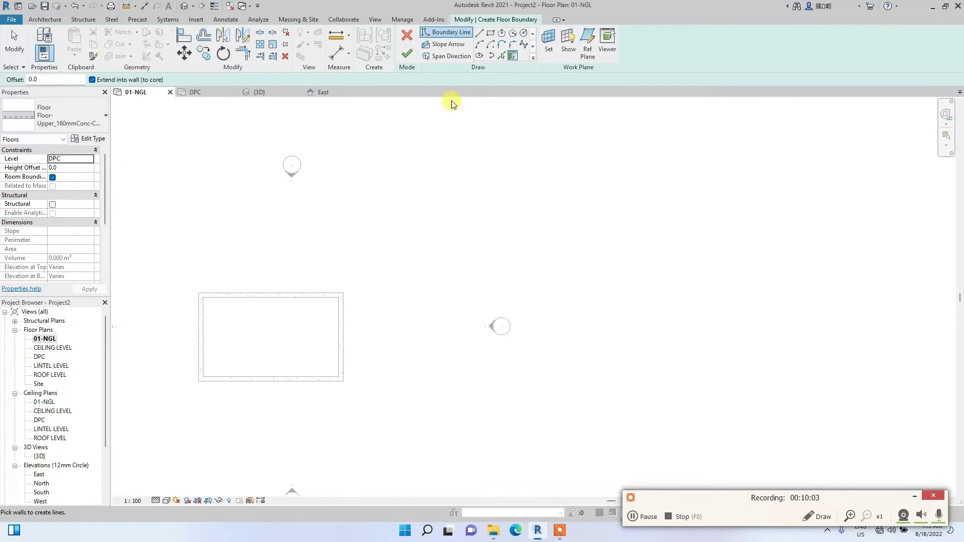
- Sketch the floor boundary with straight lines around the outer corners of the four walls and finish the floor
left_click(491, 35)
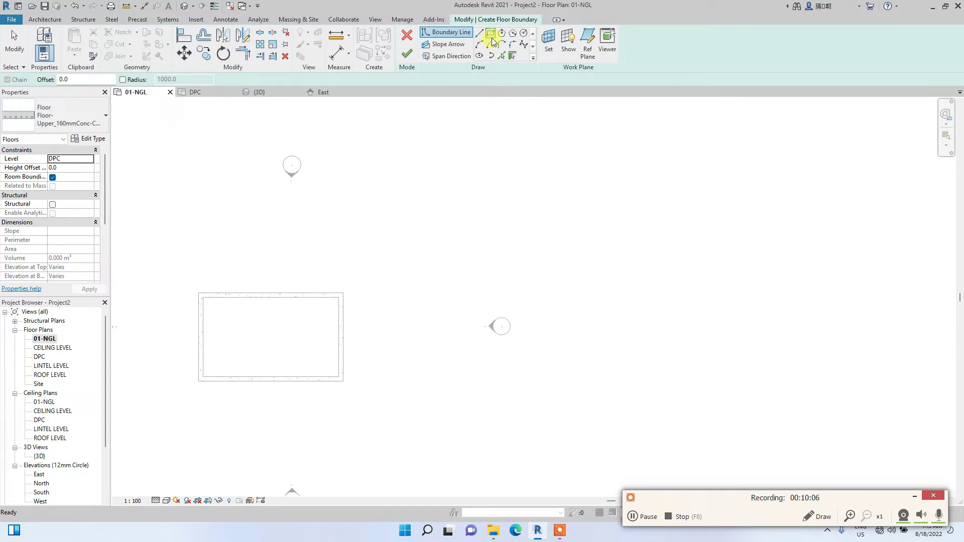
left_click(480, 34)
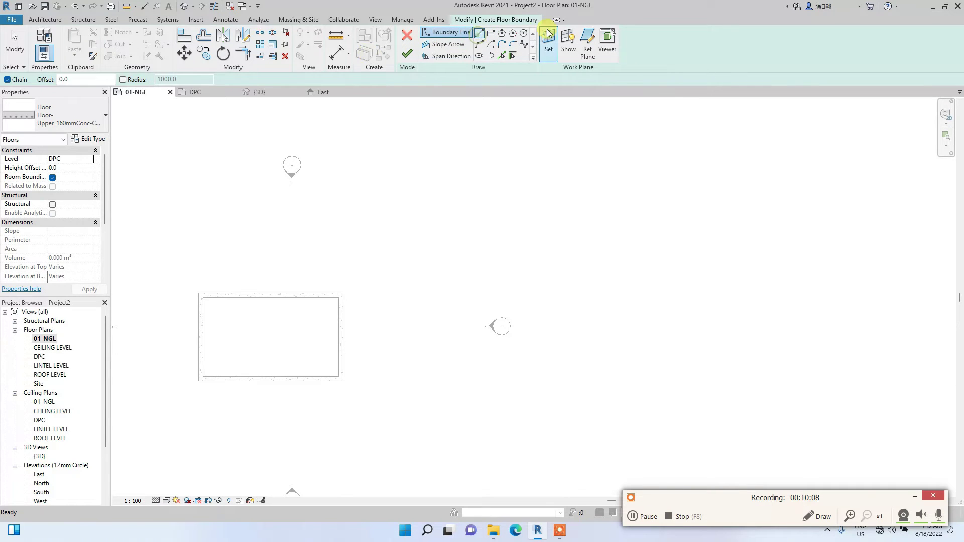
scroll(201, 286, "up", 3)
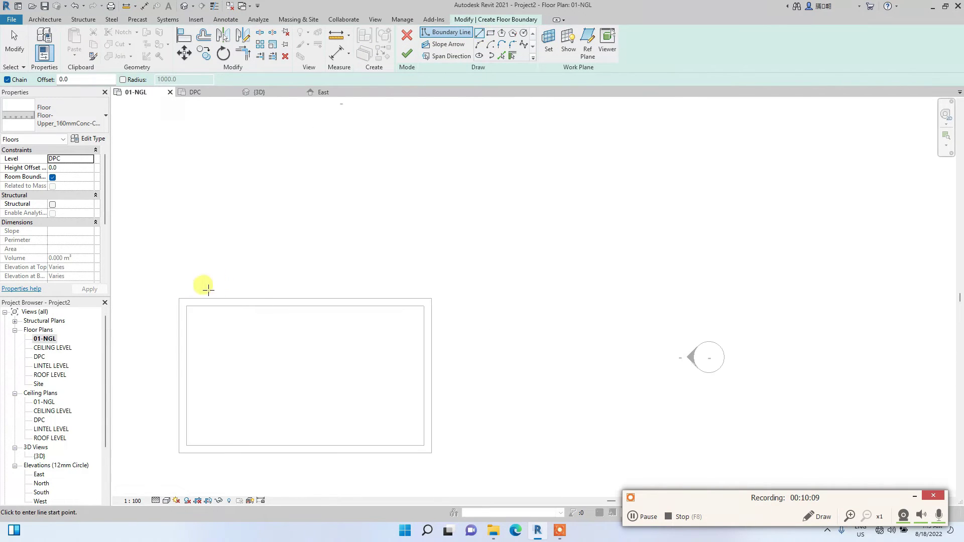
left_click(181, 298)
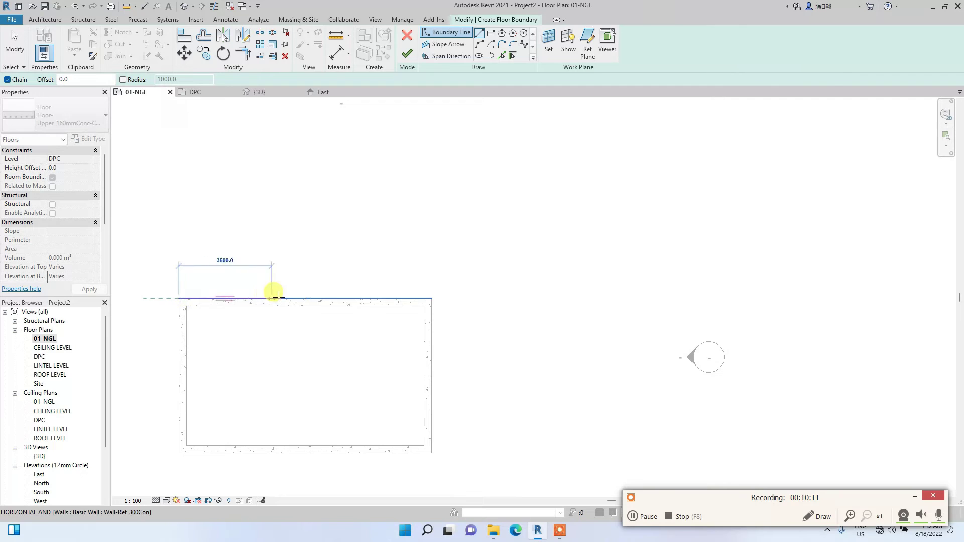
left_click(431, 298)
left_click(431, 453)
left_click(180, 453)
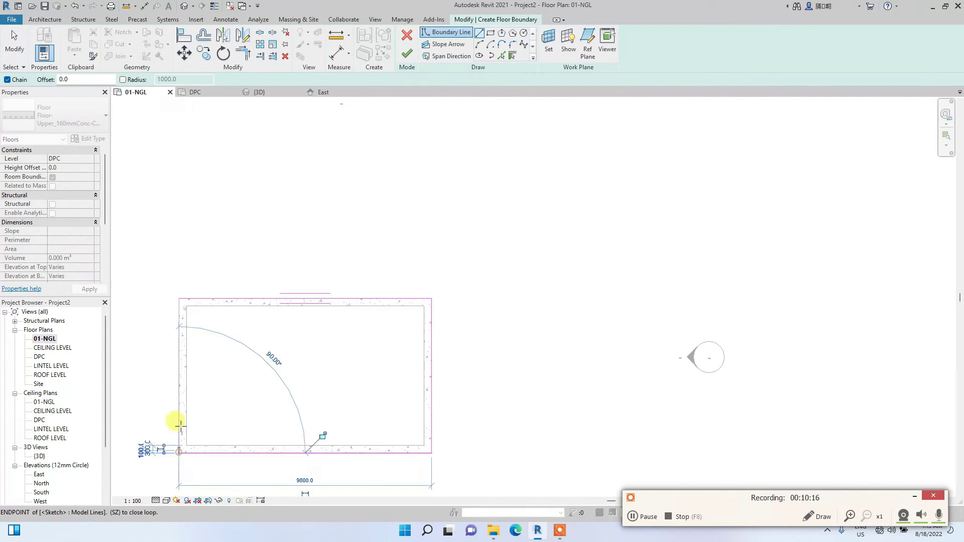
left_click(180, 298)
scroll(191, 301, "down", 3)
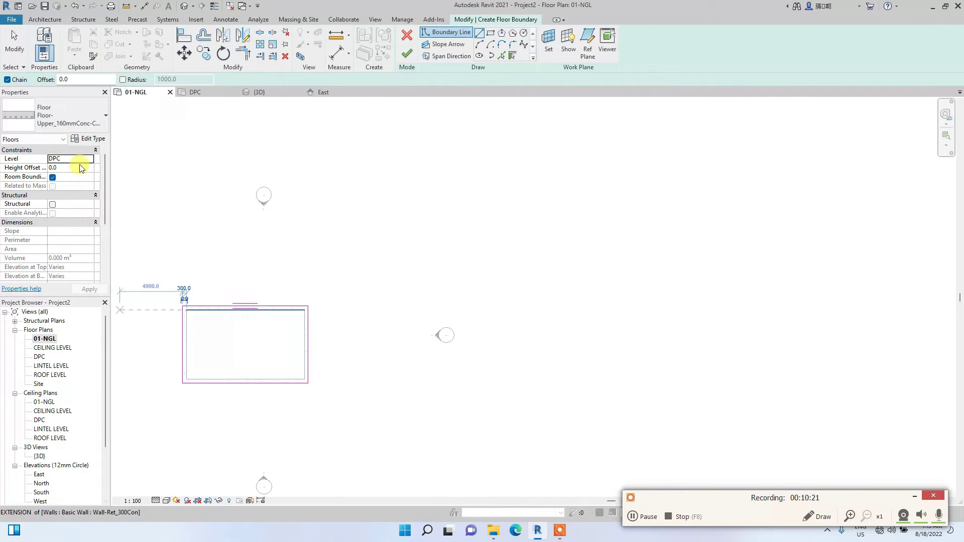
left_click(407, 53)
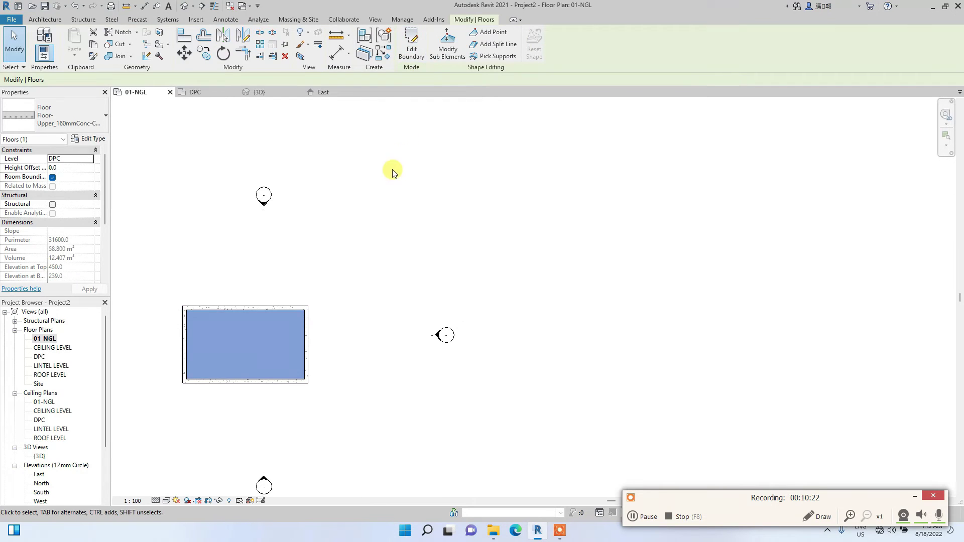
left_click(350, 258)
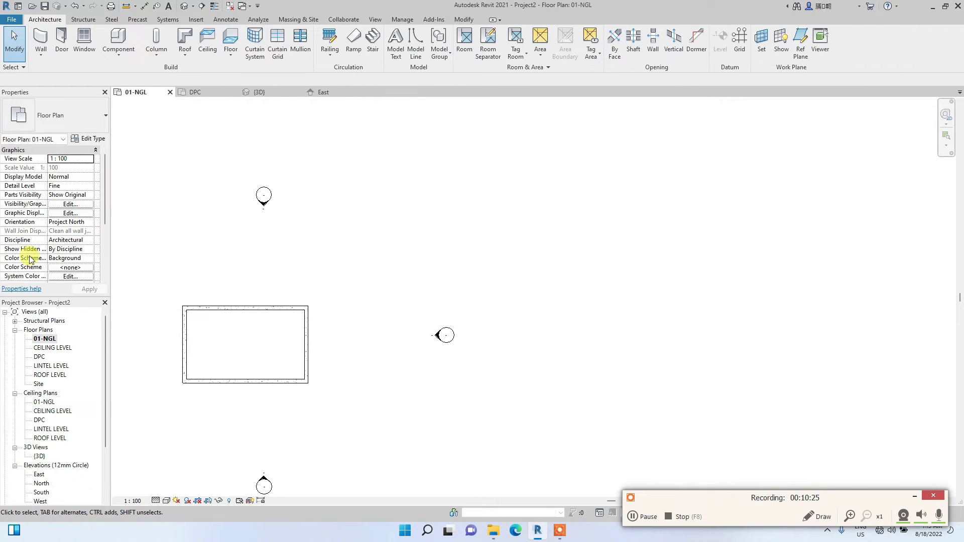
- Open the default 3D view and examine the floor slab where it meets the lower corner of the walls
scroll(249, 397, "down", 3)
scroll(262, 382, "up", 3)
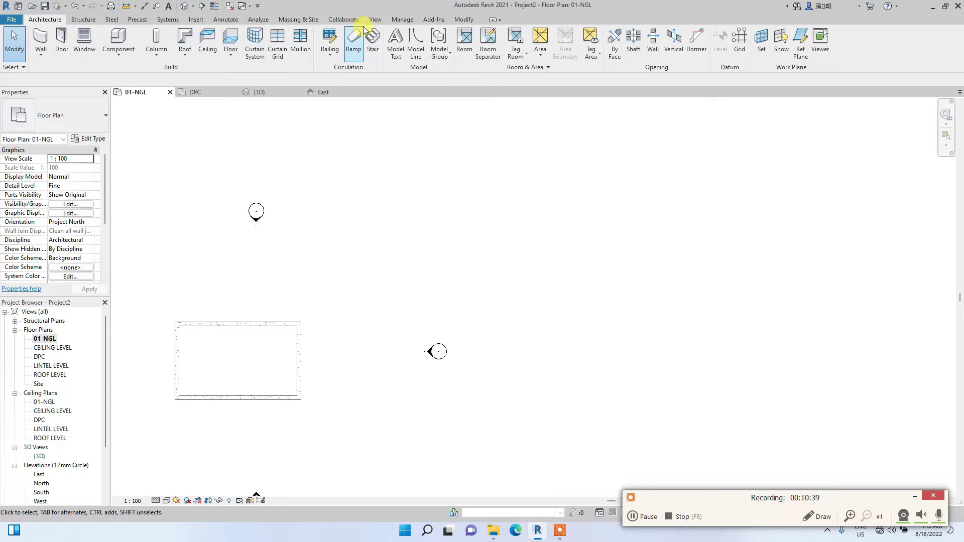
left_click(378, 20)
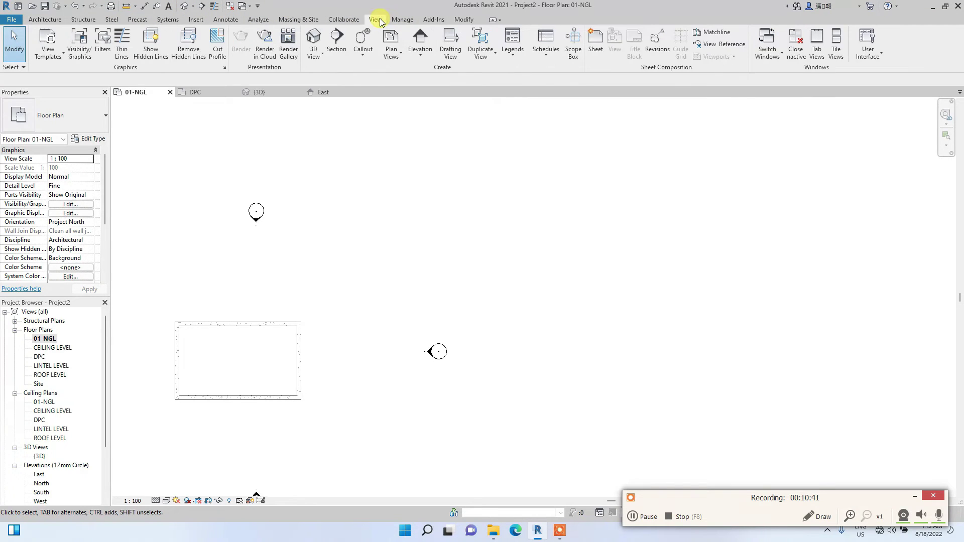
left_click(317, 39)
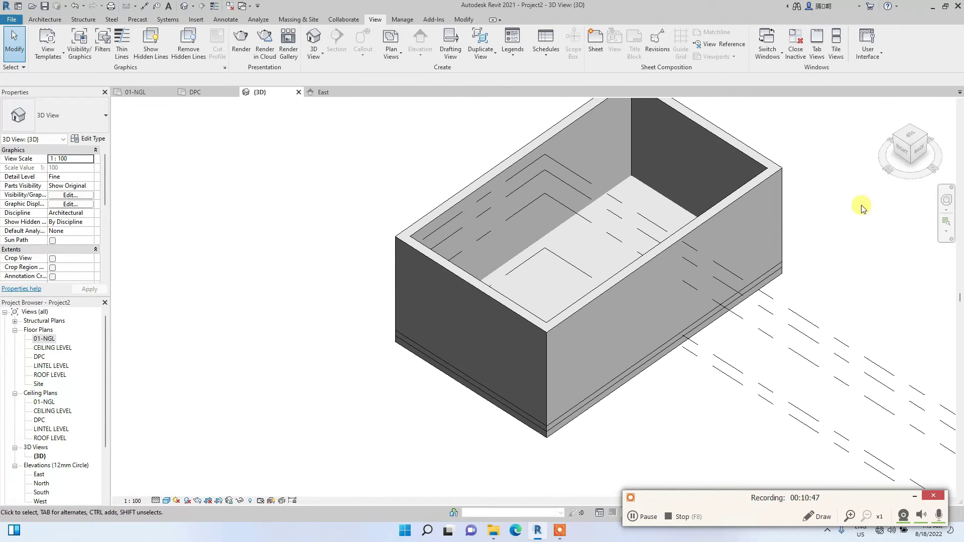
left_click_drag(907, 152, 758, 156)
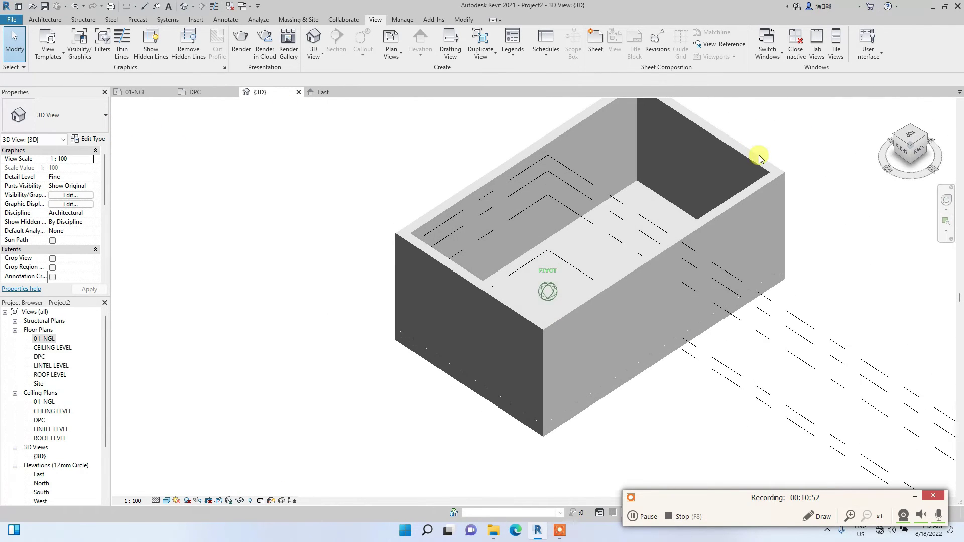
scroll(544, 481, "up", 4)
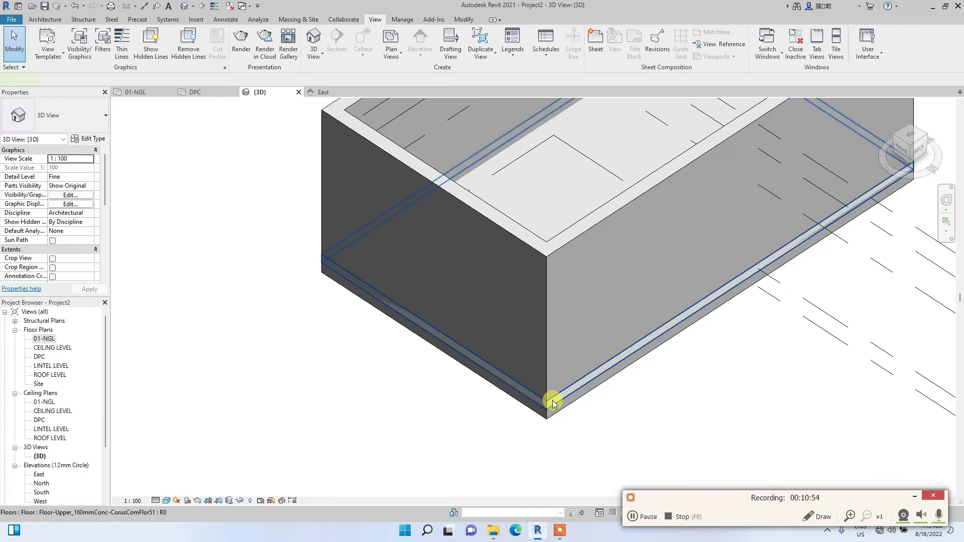
- Return from the 3D view to the DPC floor plan, bring the whole building into view and clear the floor selection
left_click(553, 402)
scroll(532, 361, "down", 4)
left_click_drag(913, 144, 877, 171)
double_click(40, 357)
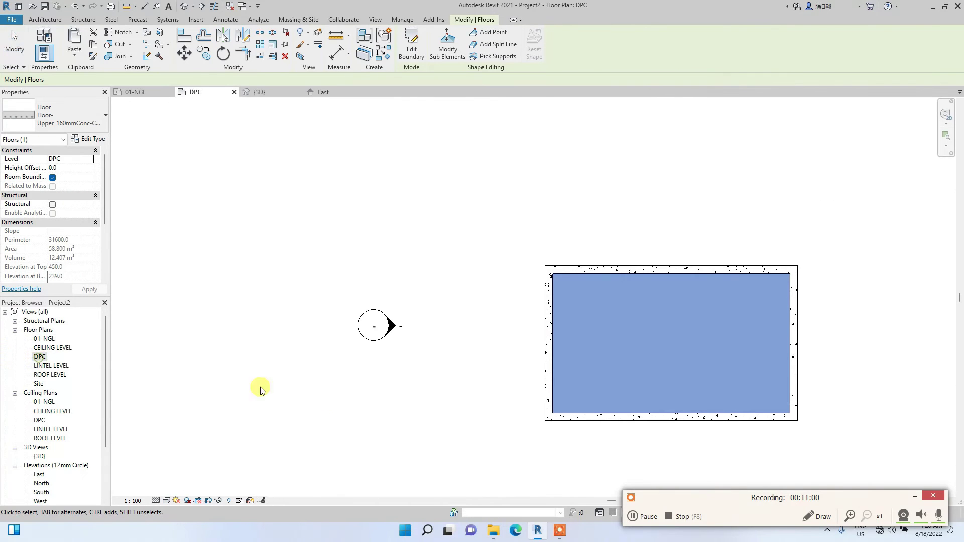
middle_click_drag(603, 367, 325, 366)
scroll(325, 366, "down", 1)
scroll(315, 430, "down", 1)
left_click(315, 431)
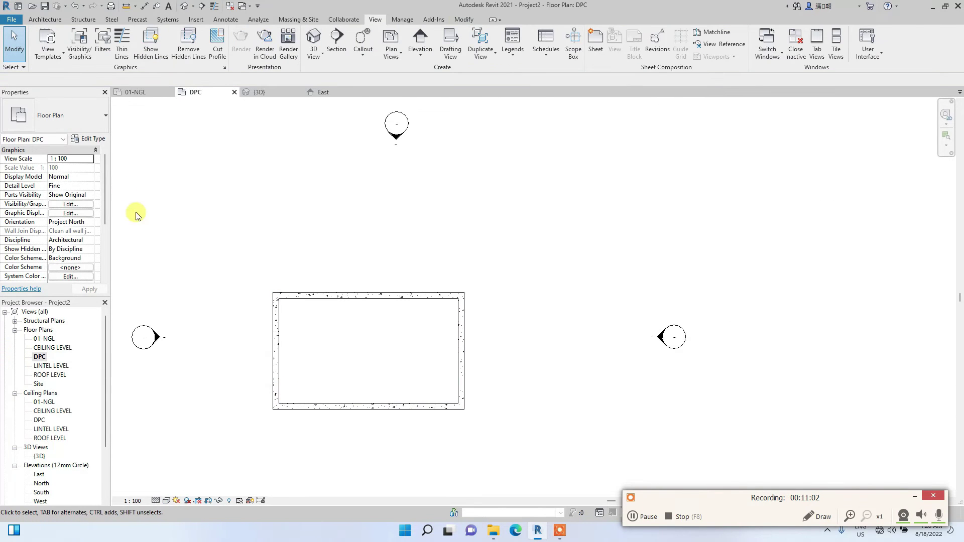
- Start placing a door of type Doors_IntSgl 910x2110mm in the DPC floor plan
left_click(45, 20)
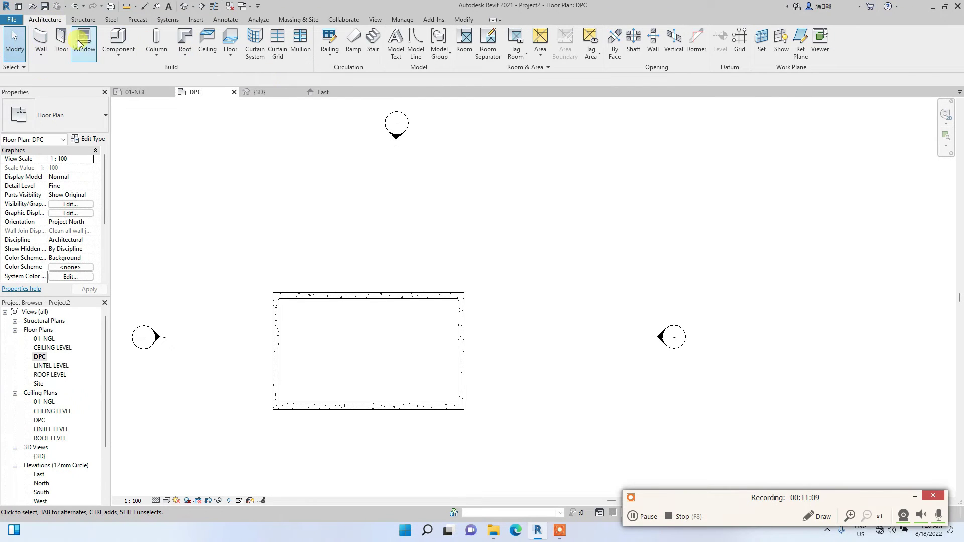
left_click(61, 44)
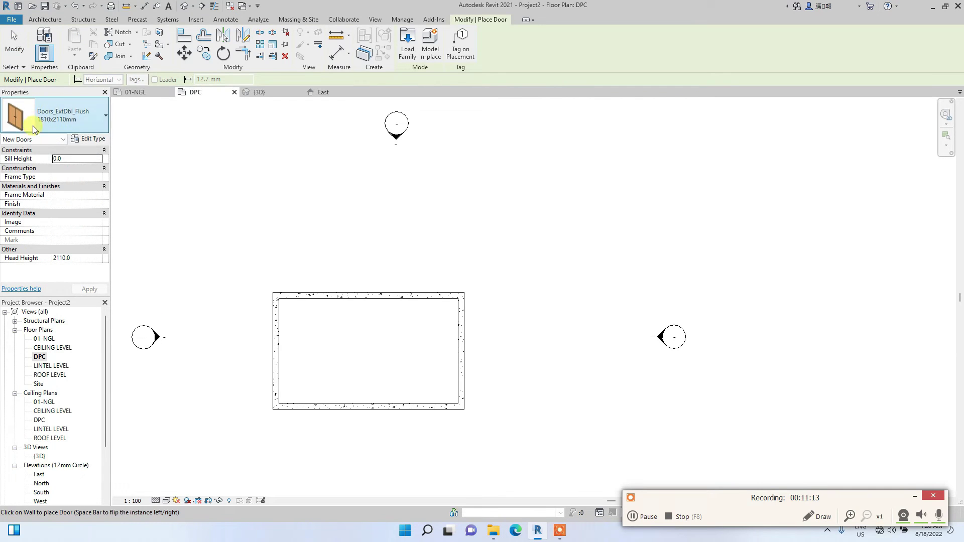
left_click(70, 123)
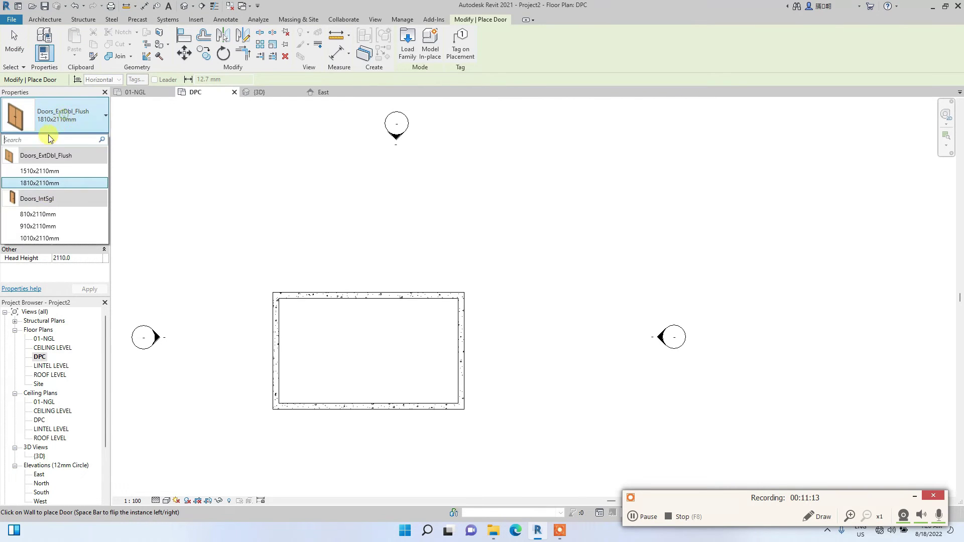
left_click(64, 114)
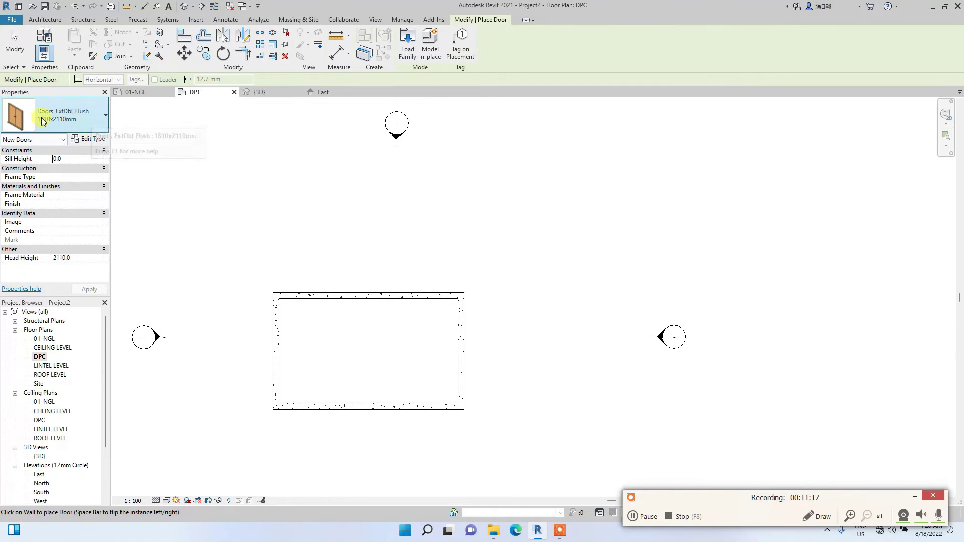
left_click(59, 115)
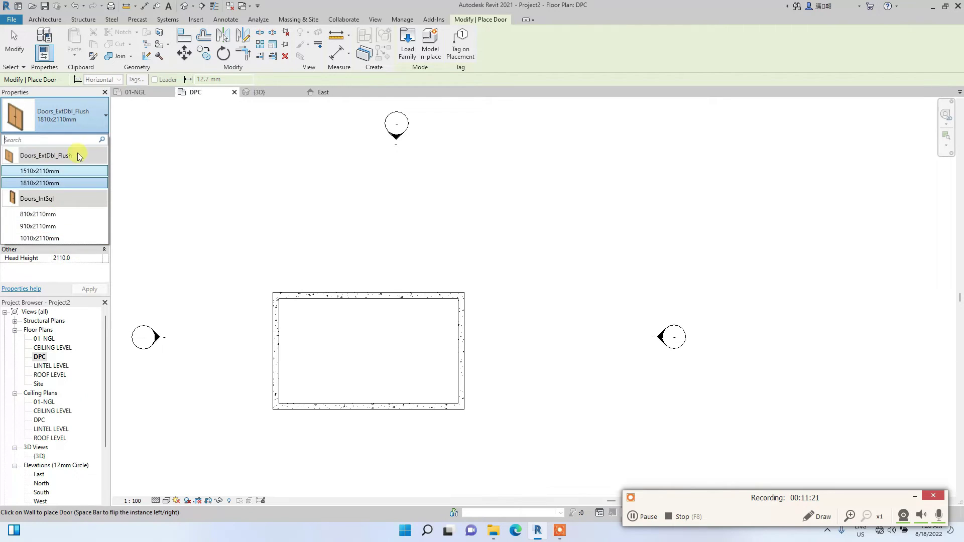
left_click(47, 227)
- Place inward-opening doors in the lower wall near its right corner and the upper wall near its left corner, each about 200 mm from the inner corner
scroll(404, 433, "up", 5)
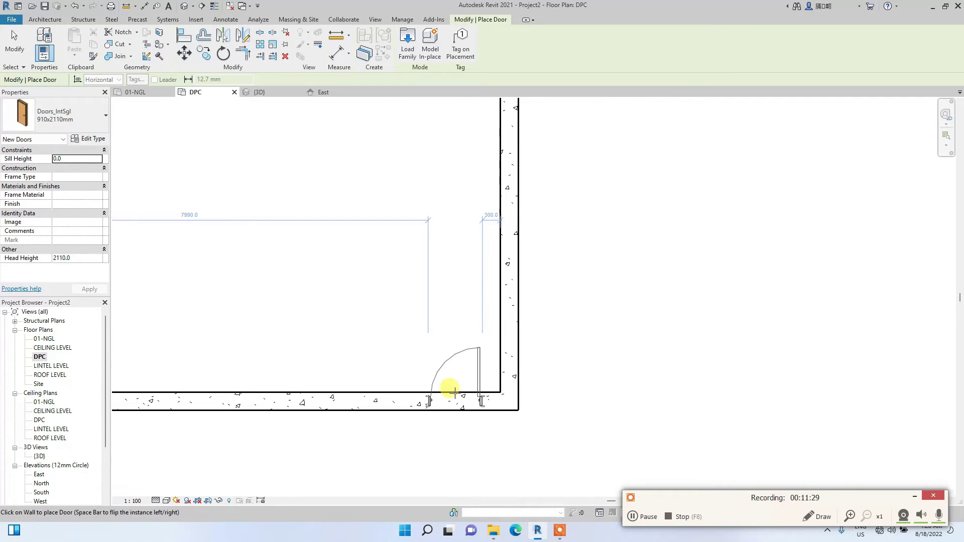
scroll(461, 398, "down", 2)
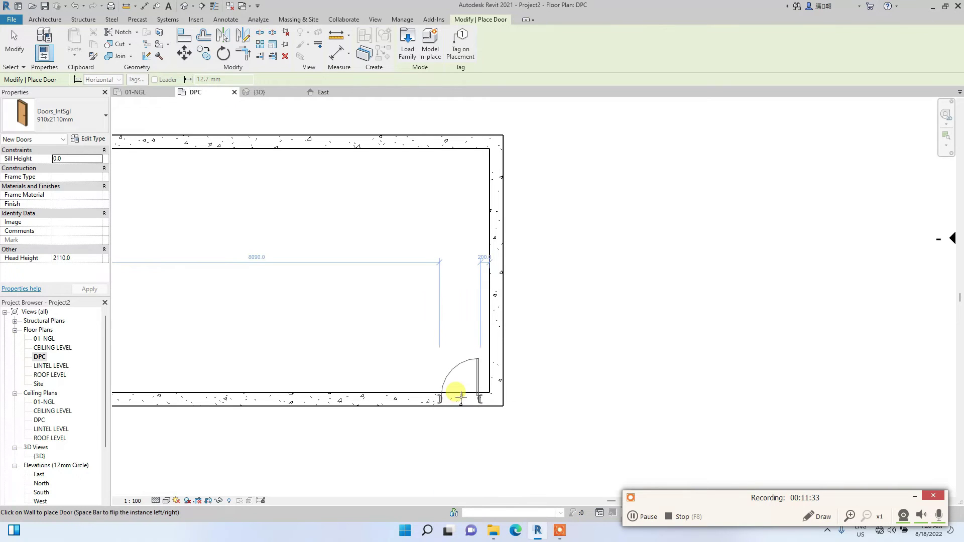
left_click(459, 396)
scroll(377, 361, "down", 3)
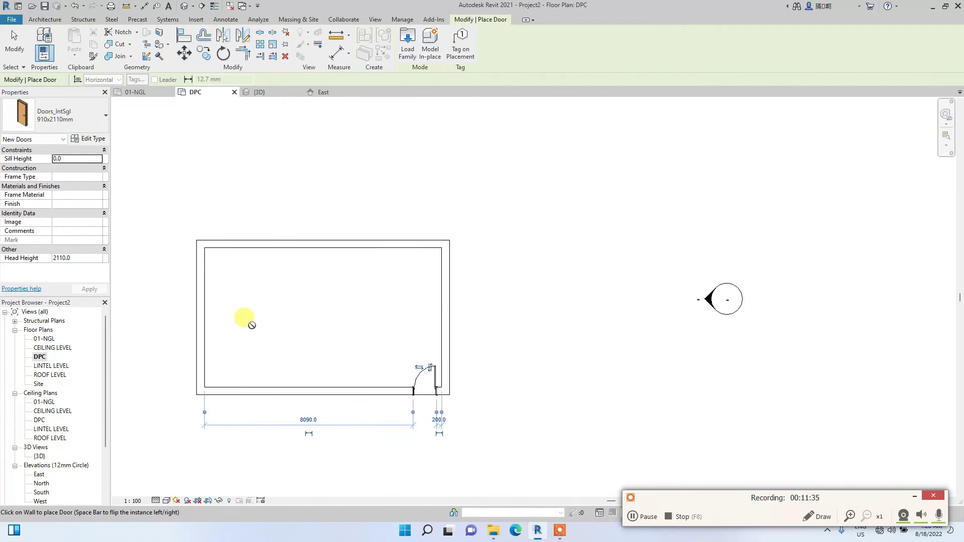
scroll(202, 239, "up", 2)
left_click(223, 246)
scroll(311, 321, "down", 2)
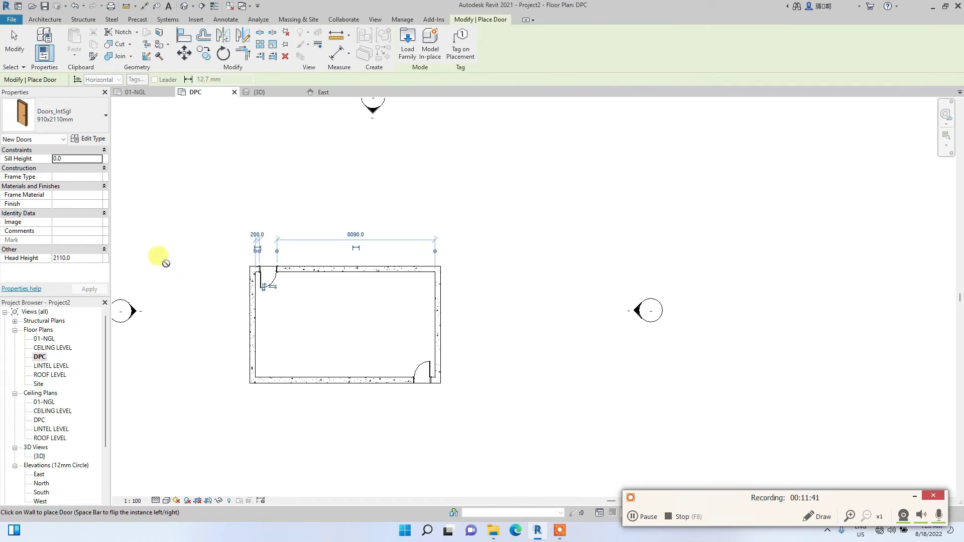
- Start placing a window of type Windows_Sgl_Plain 1810x910mm and set its head height to 2100
left_click(45, 20)
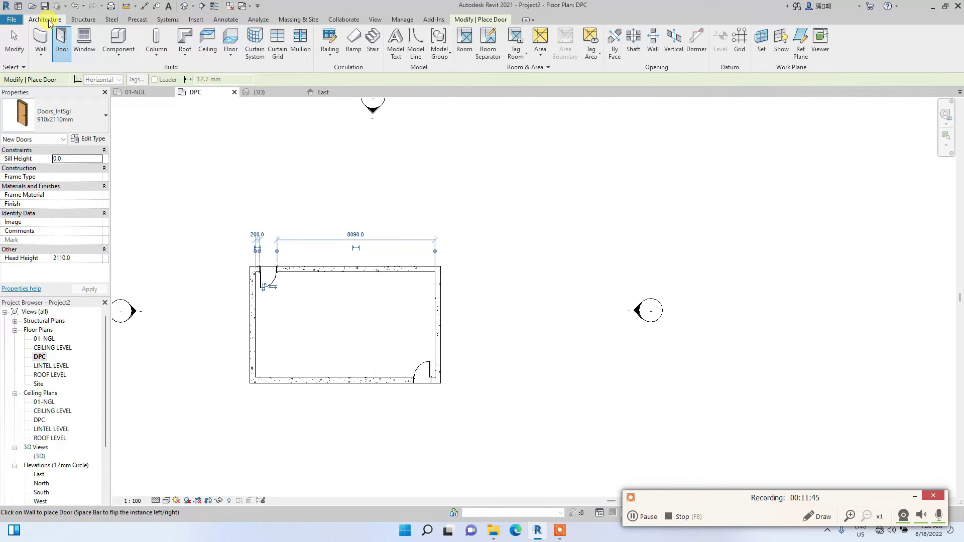
left_click(84, 48)
left_click(60, 115)
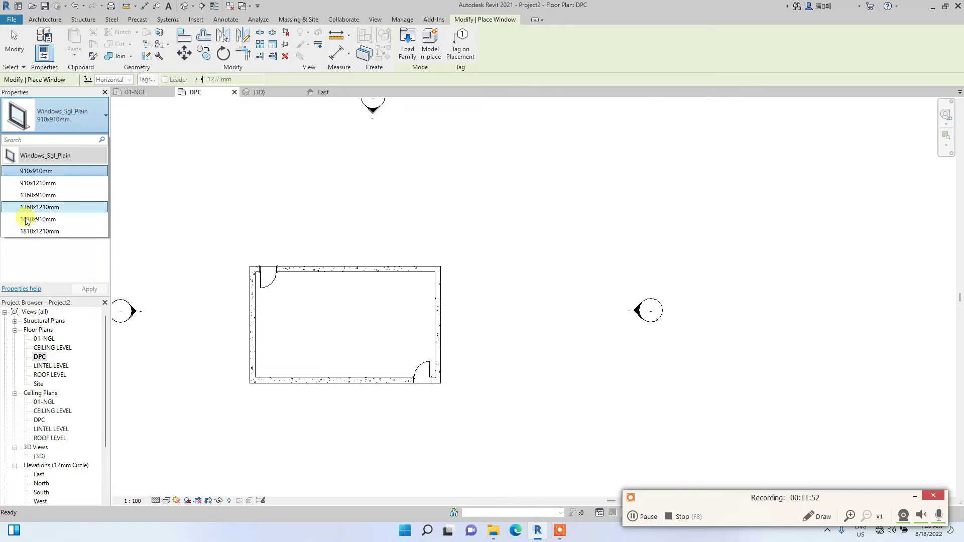
left_click(38, 219)
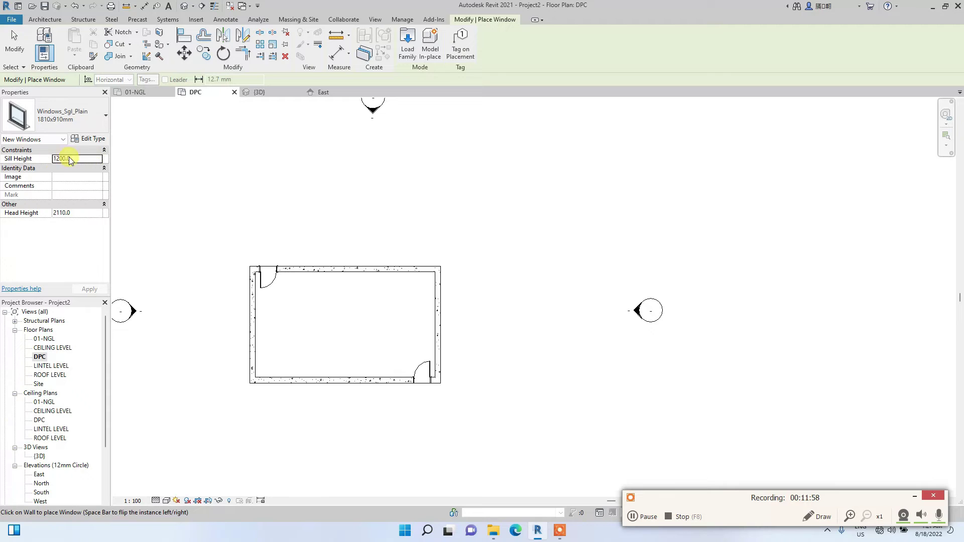
left_click(87, 214)
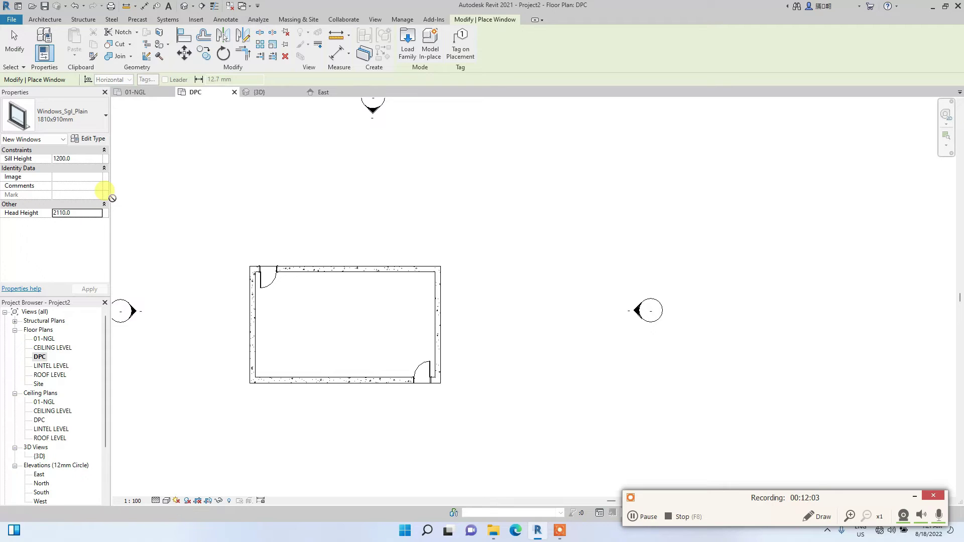
double_click(79, 215)
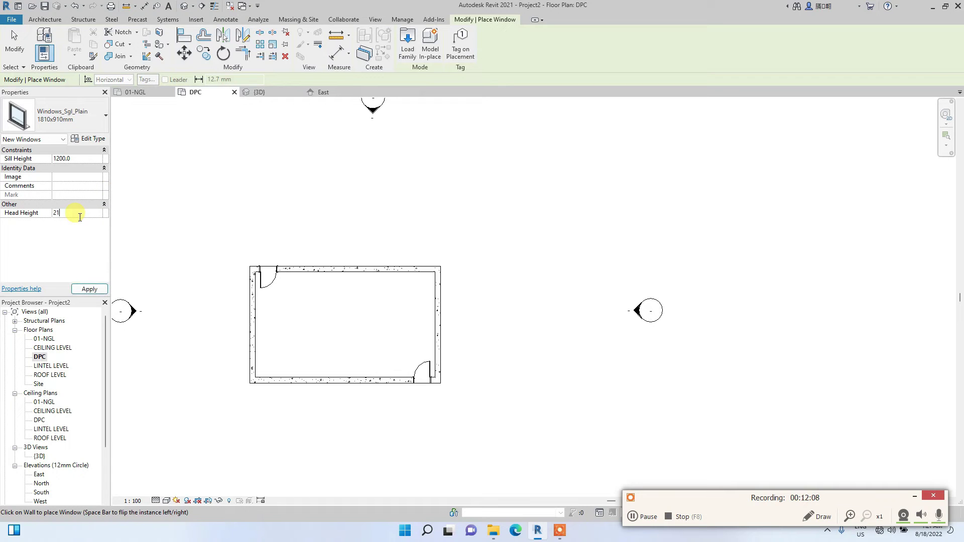
type("2100")
left_click(89, 290)
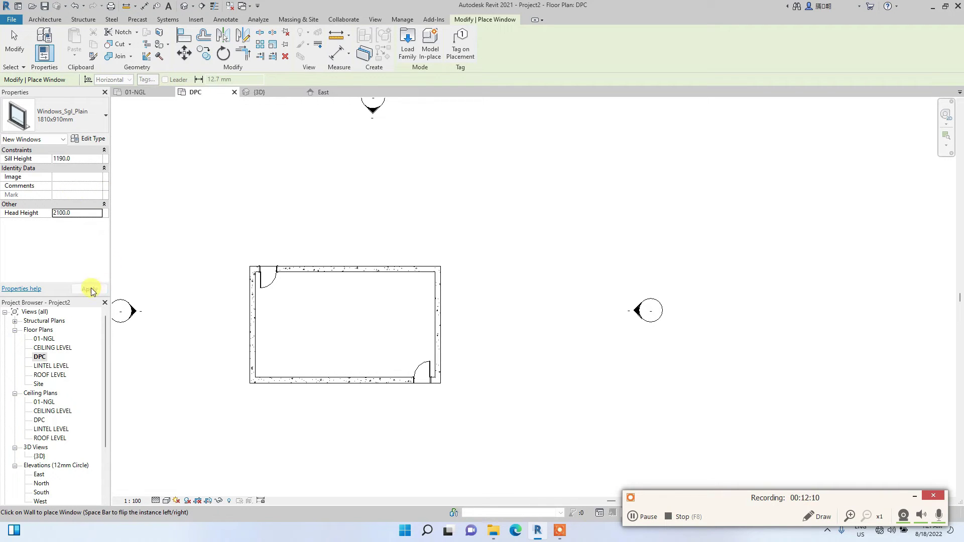
- Place one window at the middle of each short wall and near the middle of each long wall, and check them in the 3D view
scroll(251, 334, "up", 3)
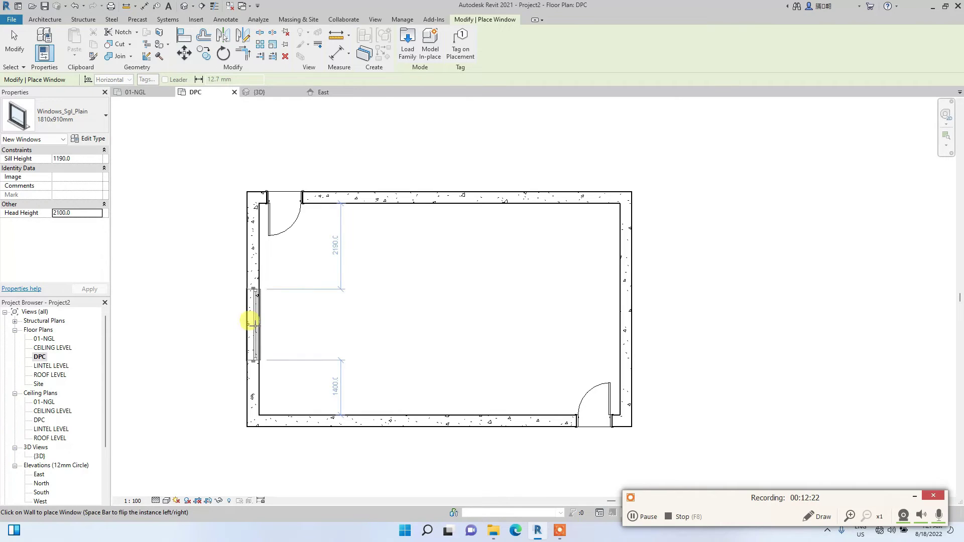
left_click(254, 305)
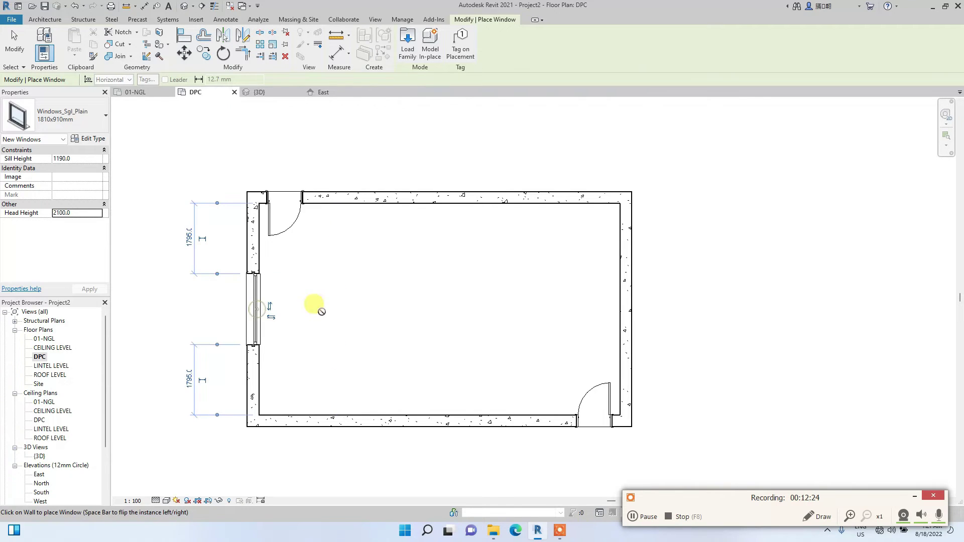
left_click(439, 199)
left_click(623, 313)
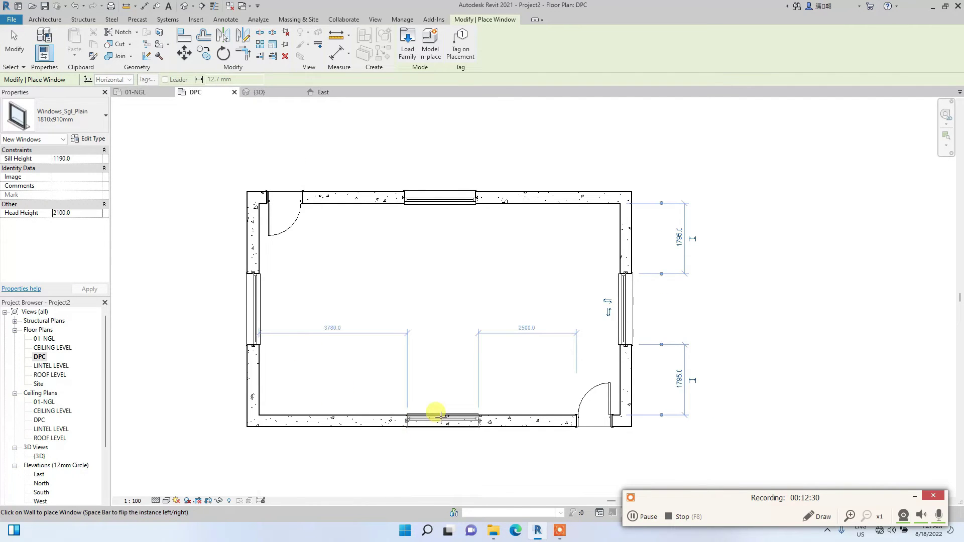
left_click(427, 418)
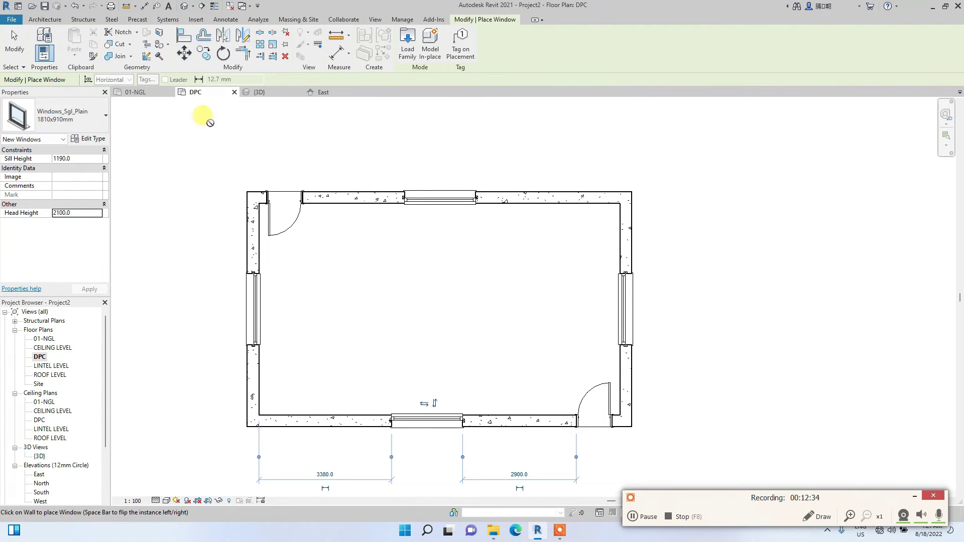
left_click(184, 6)
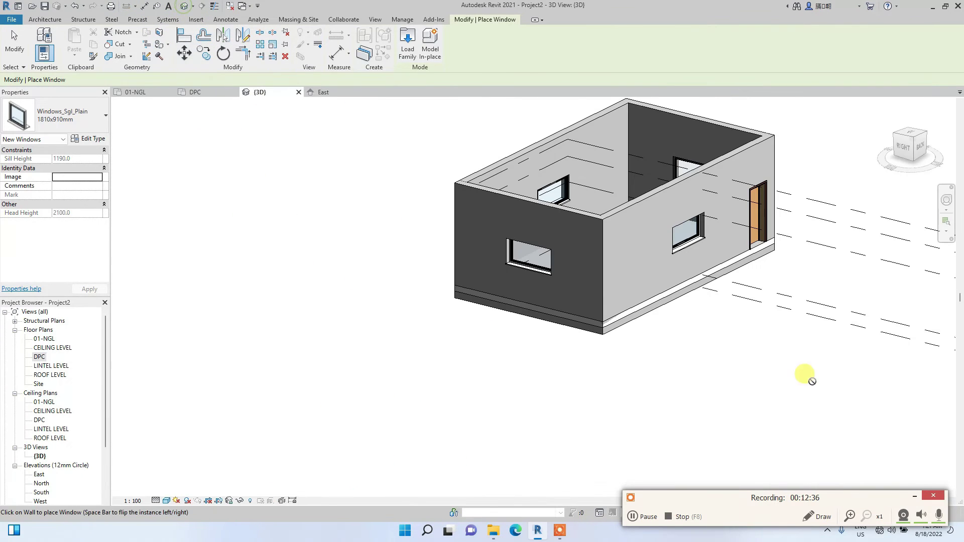
mouse_move(915, 156)
left_mouse_down()
mouse_move(543, 146)
mouse_move(351, 155)
mouse_move(374, 190)
mouse_move(788, 201)
mouse_move(894, 192)
mouse_move(549, 168)
mouse_move(278, 172)
mouse_move(317, 286)
left_mouse_up()
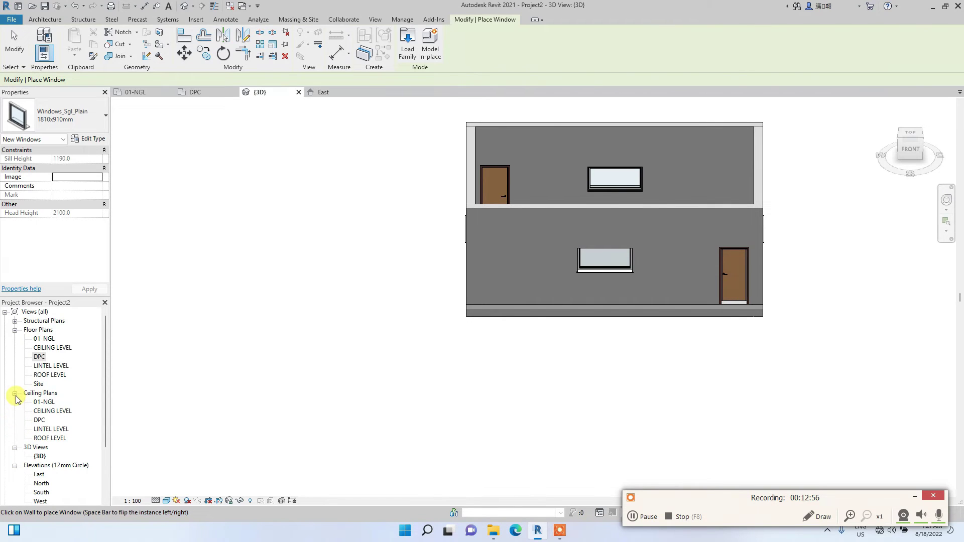
double_click(40, 421)
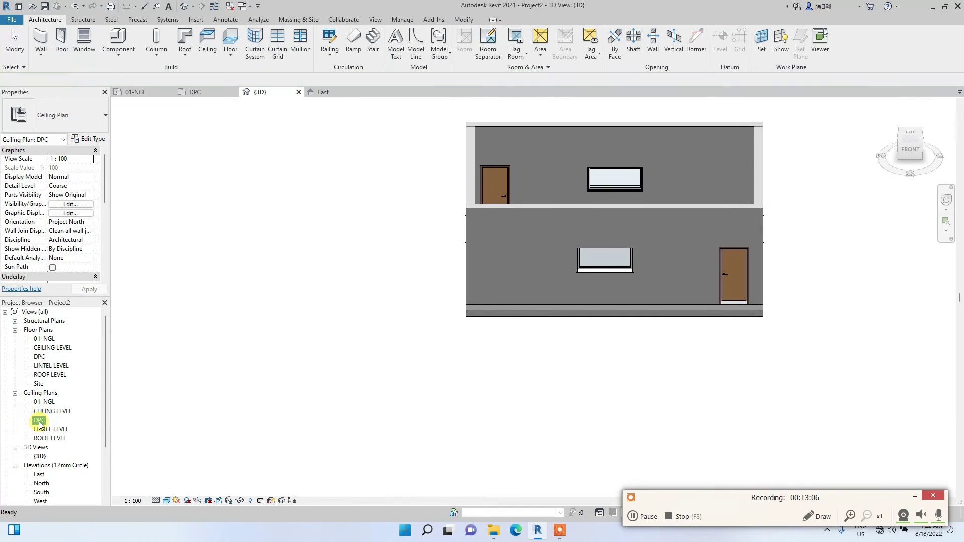
scroll(116, 387, "down", 1)
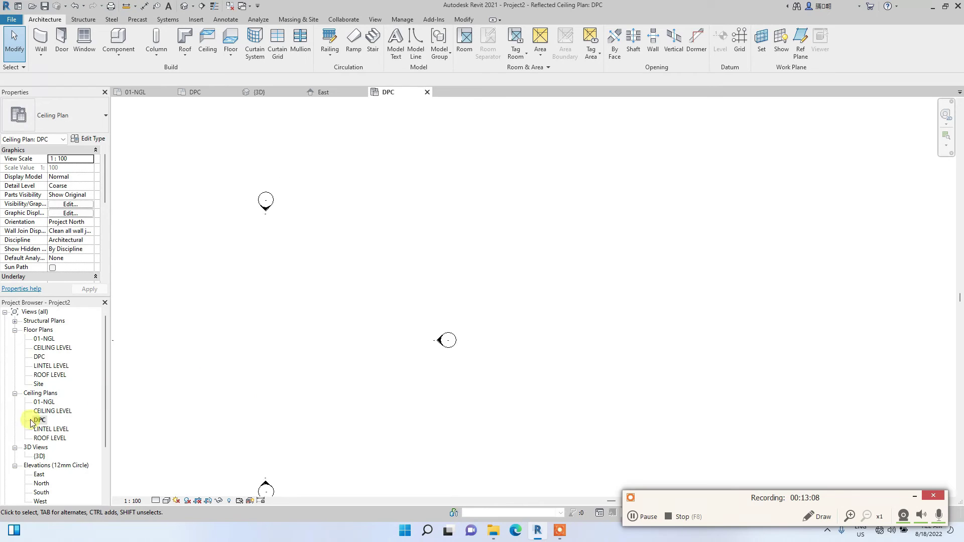
middle_click_drag(276, 404, 496, 394)
scroll(299, 366, "up", 3)
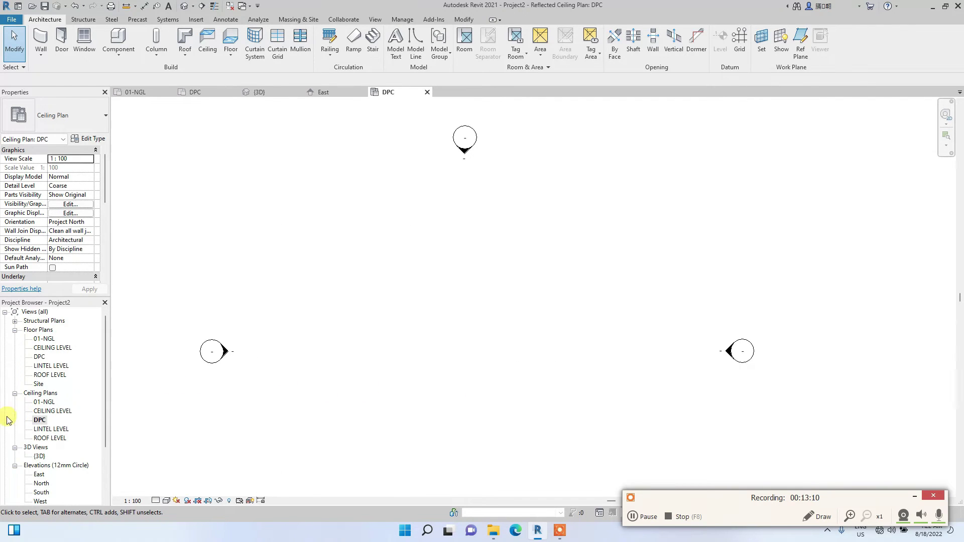
- Start a Compound Ceiling Plain in the DPC floor plan with a height offset of 0 and its level set to CEILING LEVEL
double_click(45, 358)
scroll(327, 341, "down", 2)
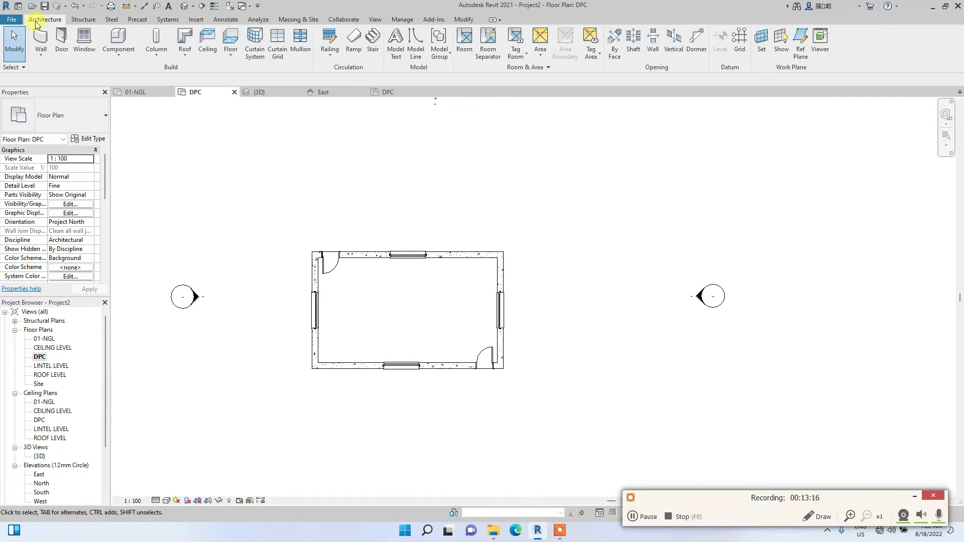
left_click(208, 47)
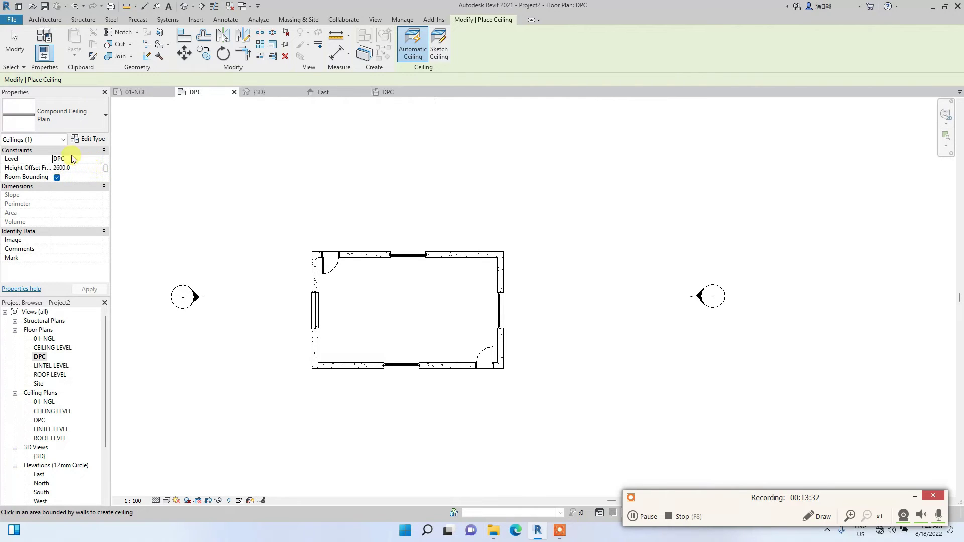
left_click(94, 169)
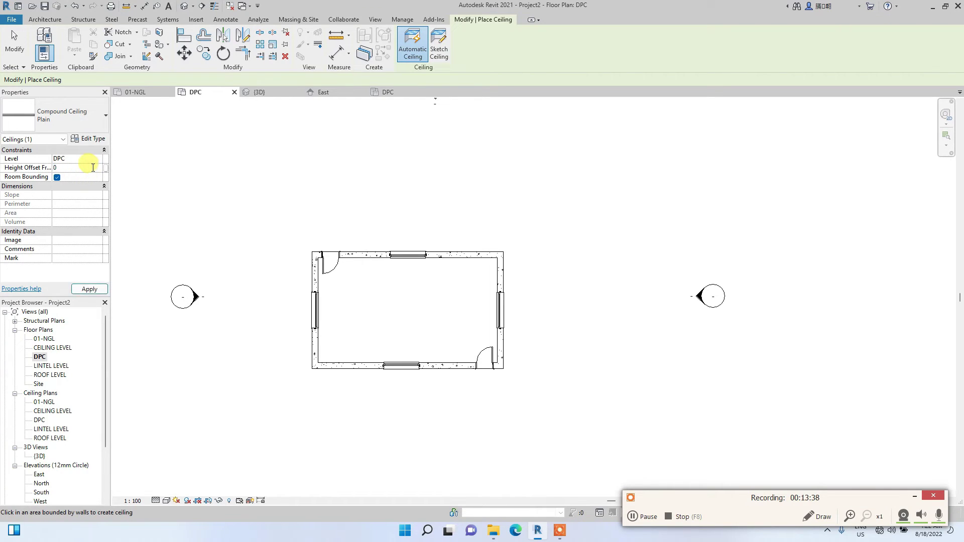
left_click(100, 159)
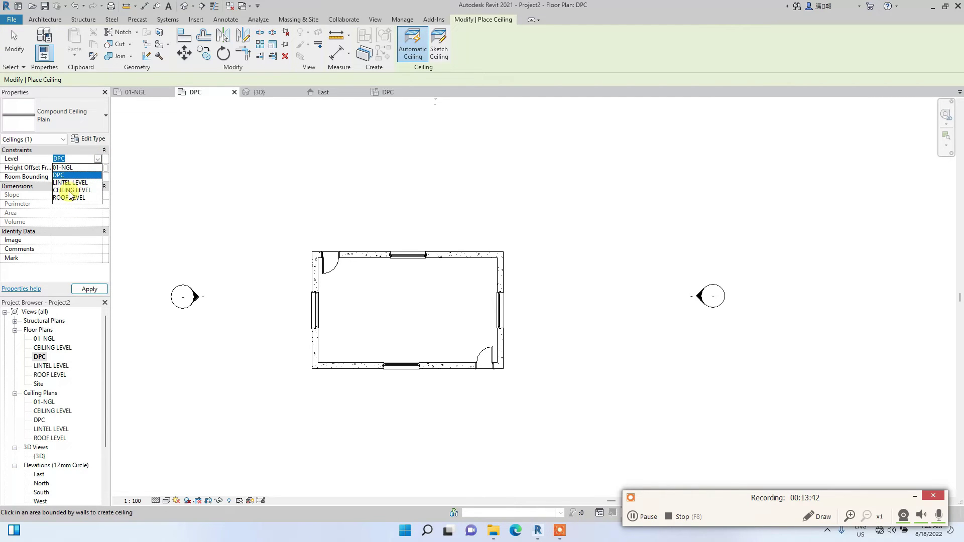
left_click(70, 190)
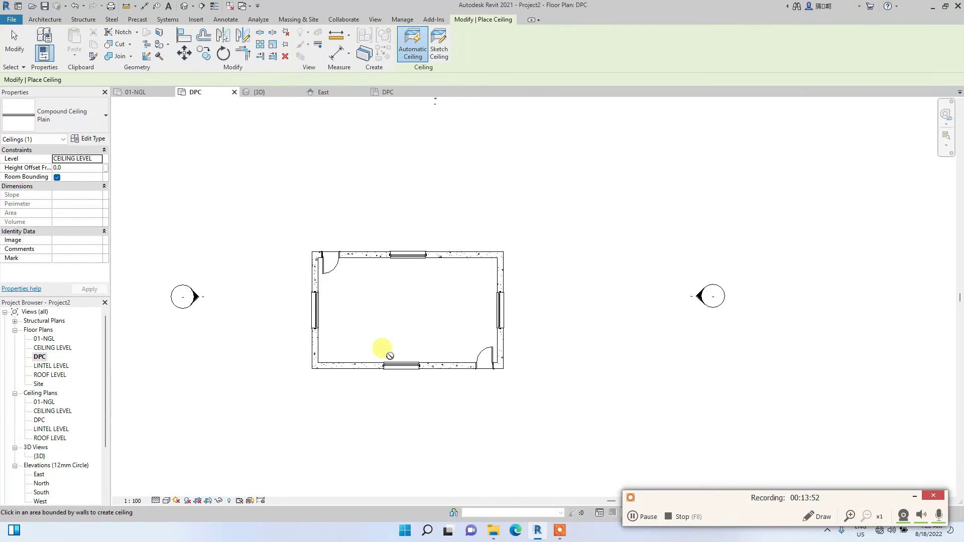
- Sketch a rectangular ceiling boundary along the inner faces of the four walls and finish the ceiling
scroll(387, 322, "up", 2)
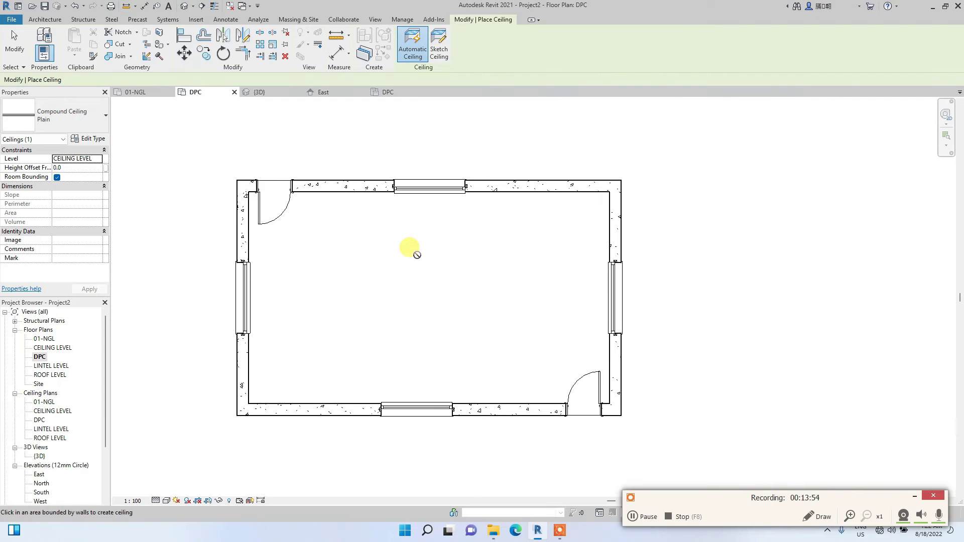
scroll(417, 289, "up", 2)
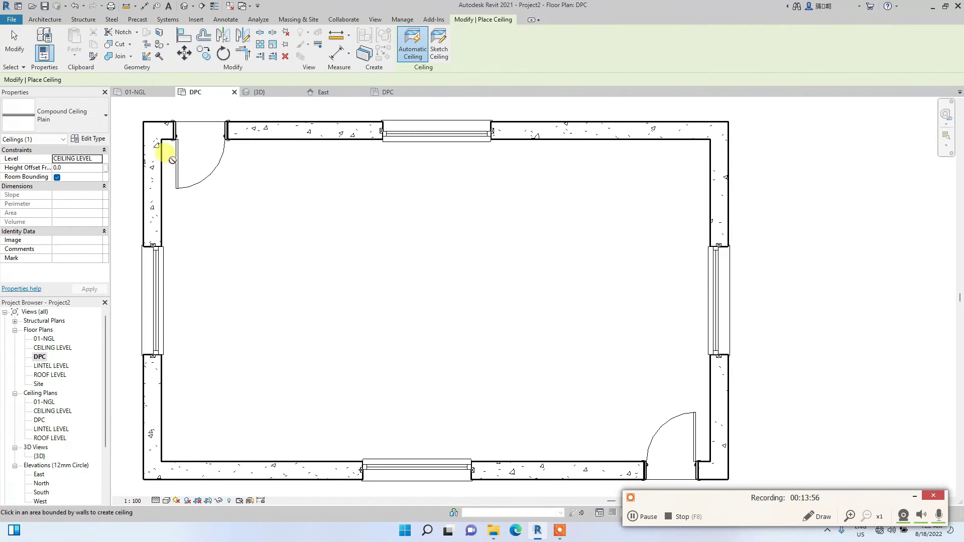
left_click(439, 49)
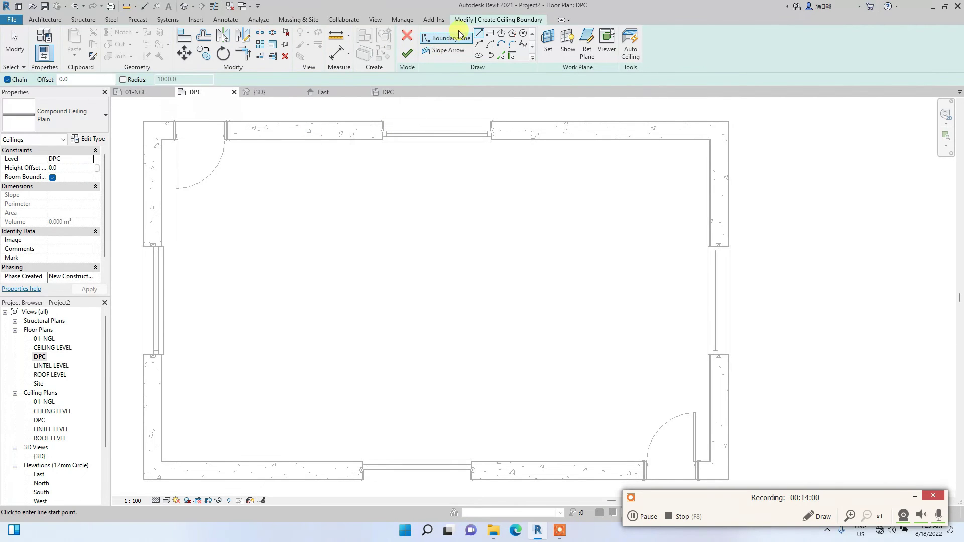
left_click(490, 35)
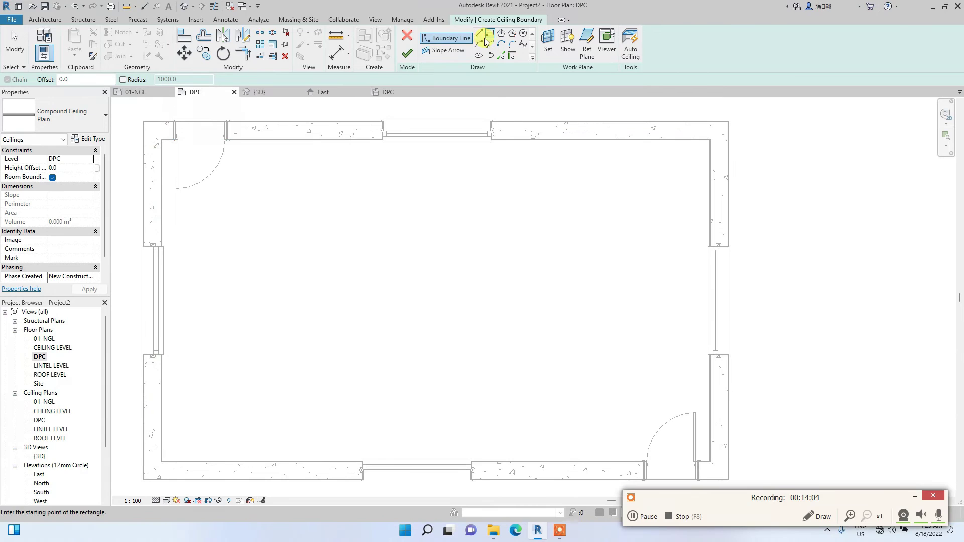
left_click(161, 141)
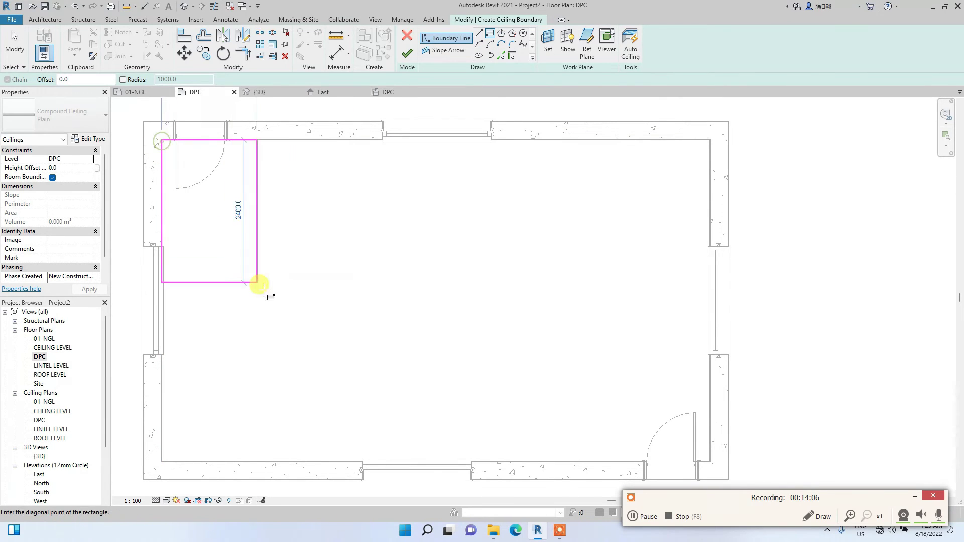
left_click(710, 461)
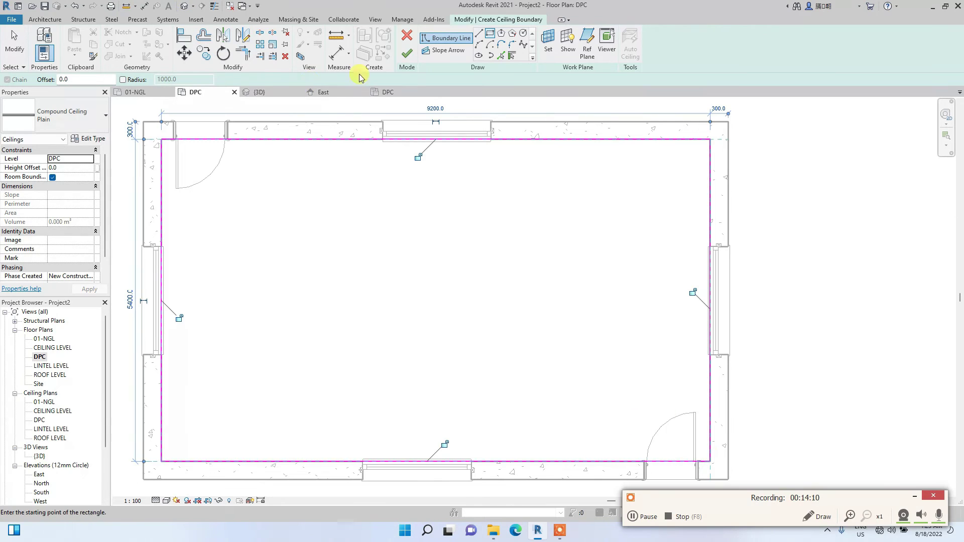
left_click(407, 53)
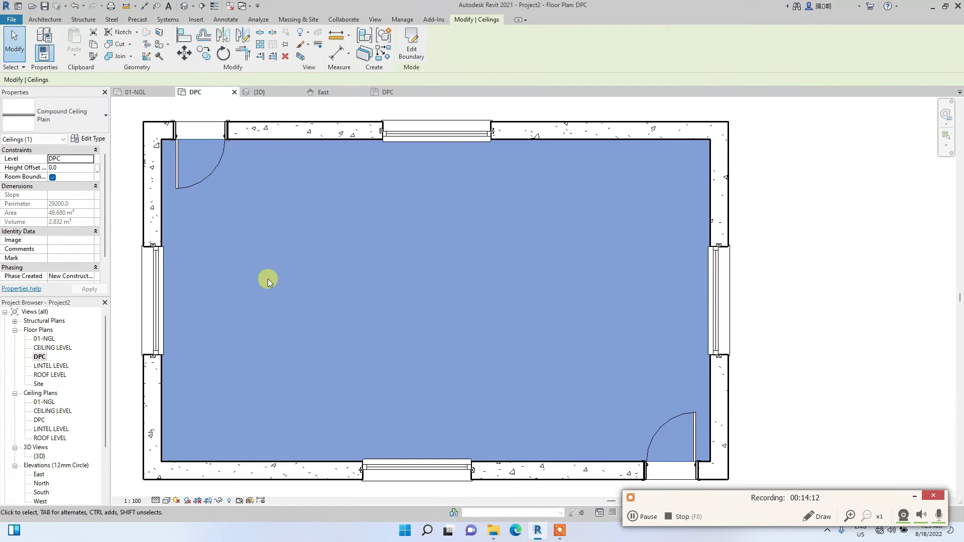
- Select the new ceiling in the 3D view and set its level to CEILING LEVEL
scroll(266, 267, "down", 3)
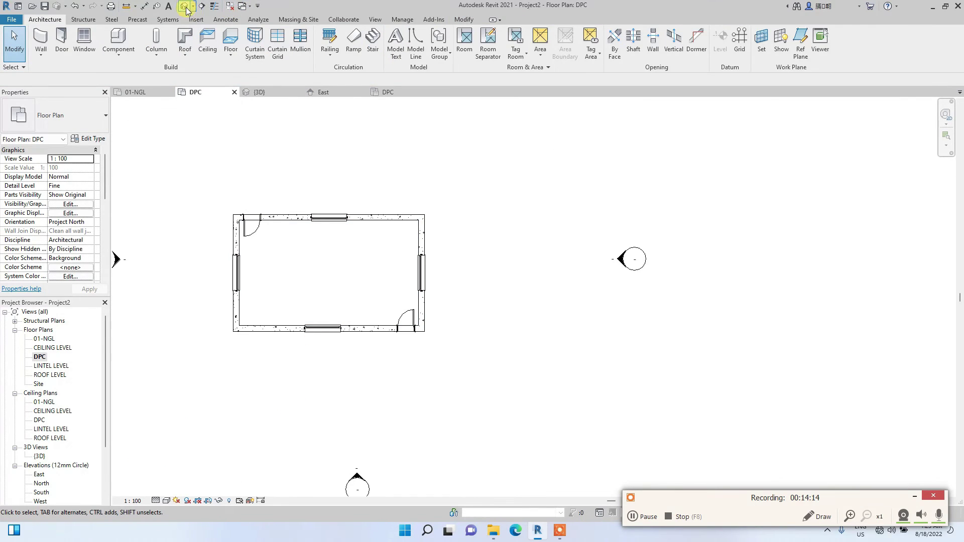
left_click(185, 6)
left_click_drag(908, 154, 733, 136)
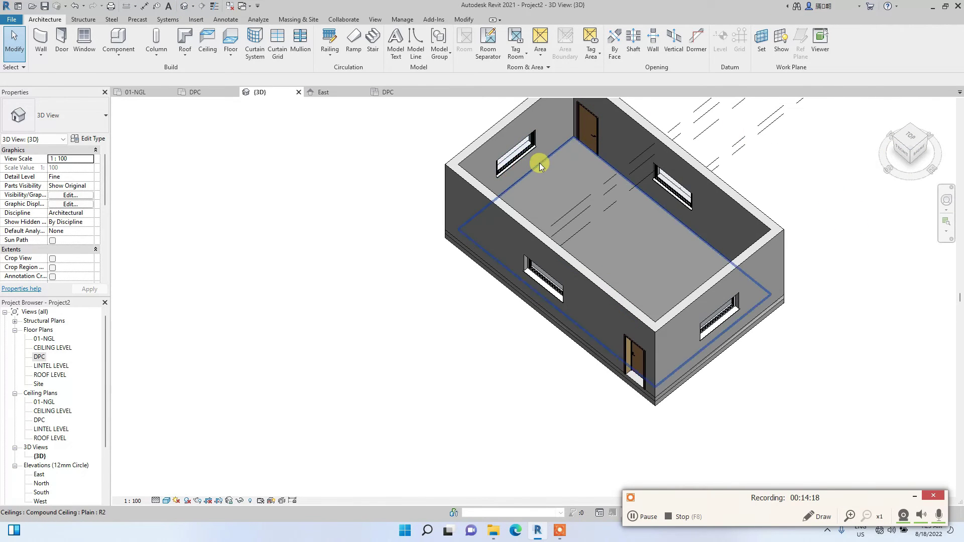
scroll(538, 158, "up", 3)
middle_click_drag(598, 183, 265, 267)
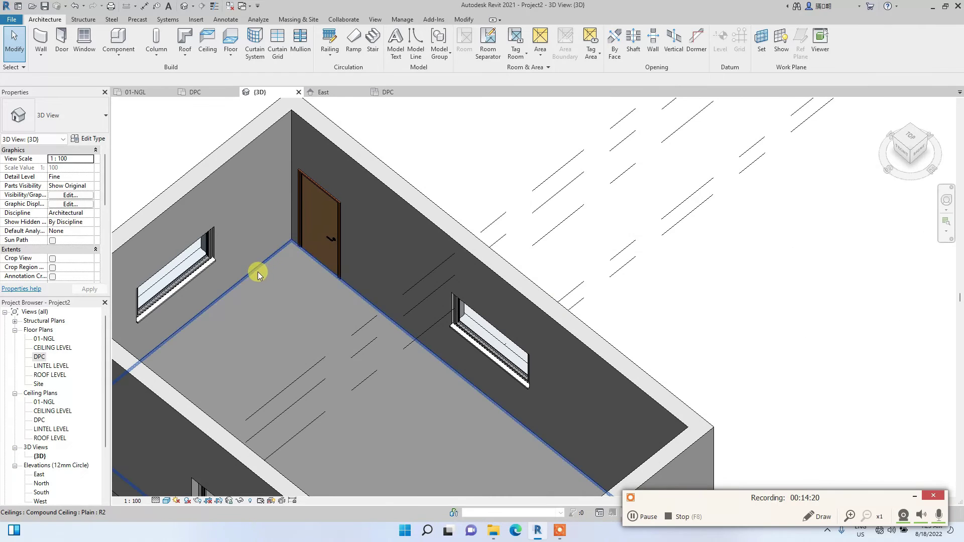
left_click(257, 272)
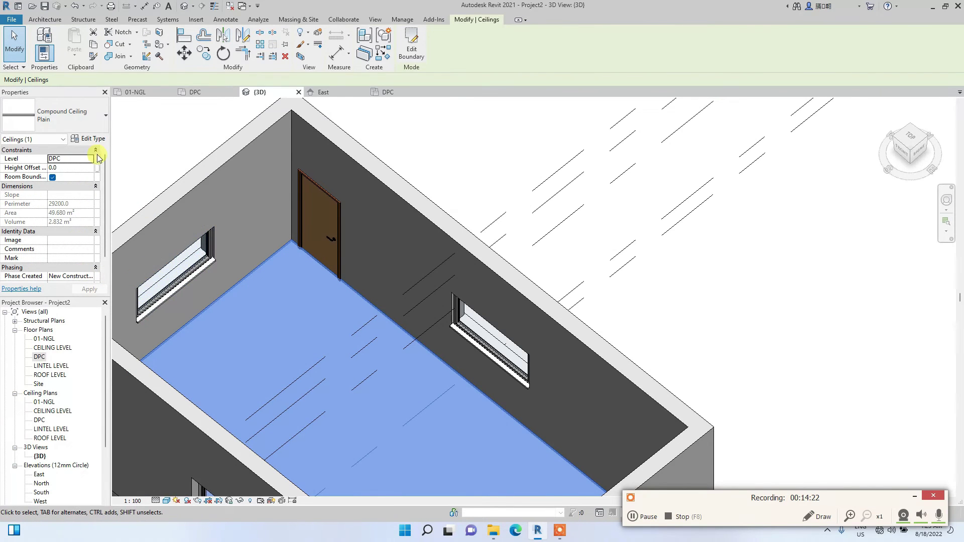
middle_click_drag(220, 341, 242, 263)
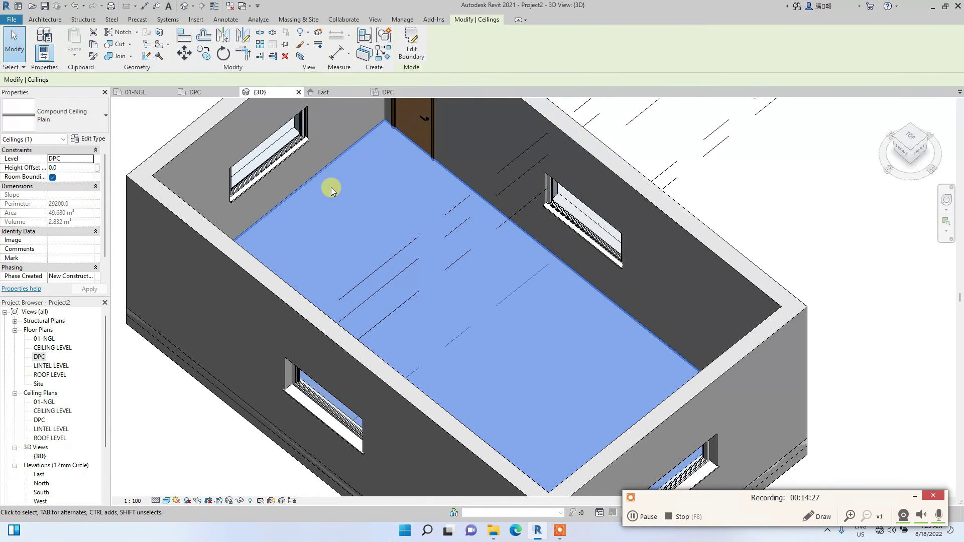
left_click(91, 160)
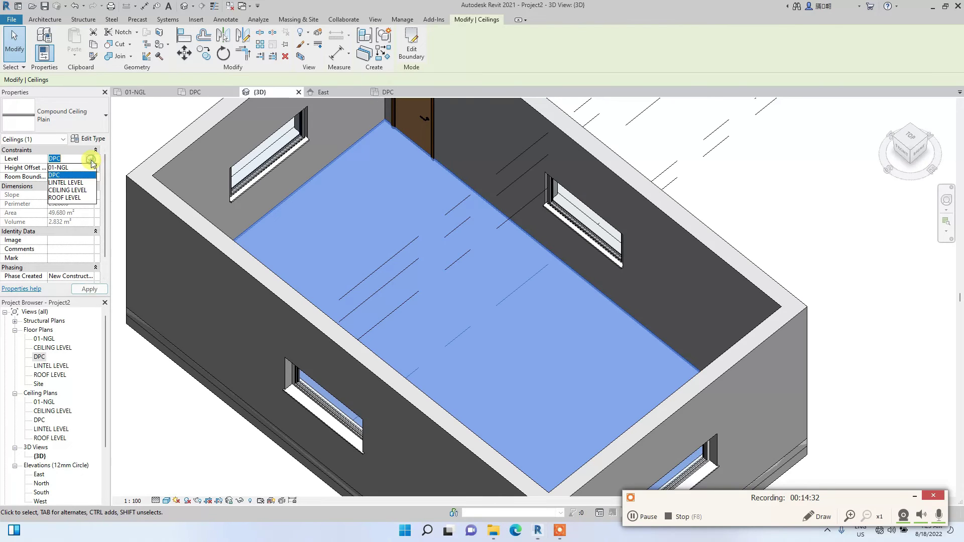
left_click(67, 190)
scroll(274, 269, "down", 5)
left_click(215, 370)
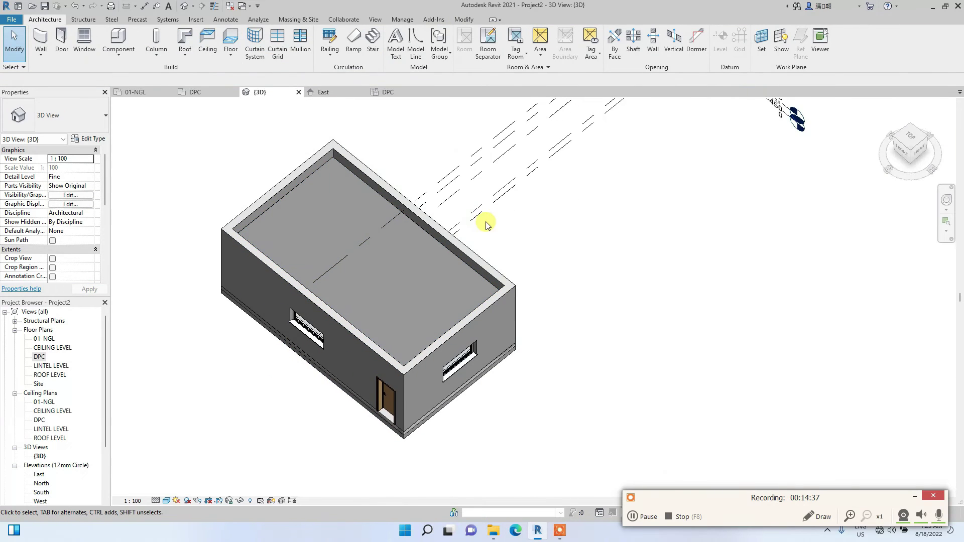
- Inspect the model in 3D from the right side and at an angle, ending in the top view
left_click(920, 151)
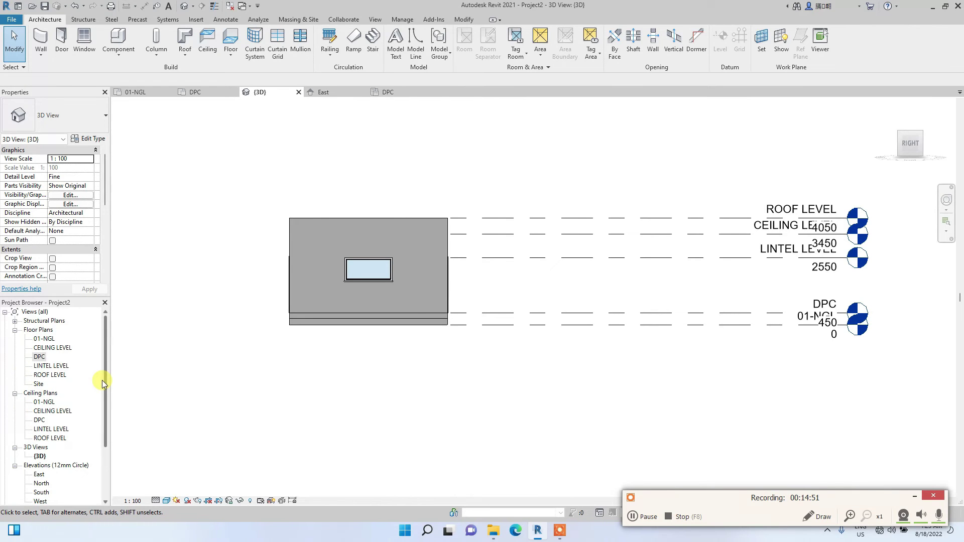
left_click_drag(912, 146, 774, 186)
mouse_move(932, 173)
left_mouse_down()
mouse_move(899, 151)
mouse_move(929, 141)
left_mouse_up()
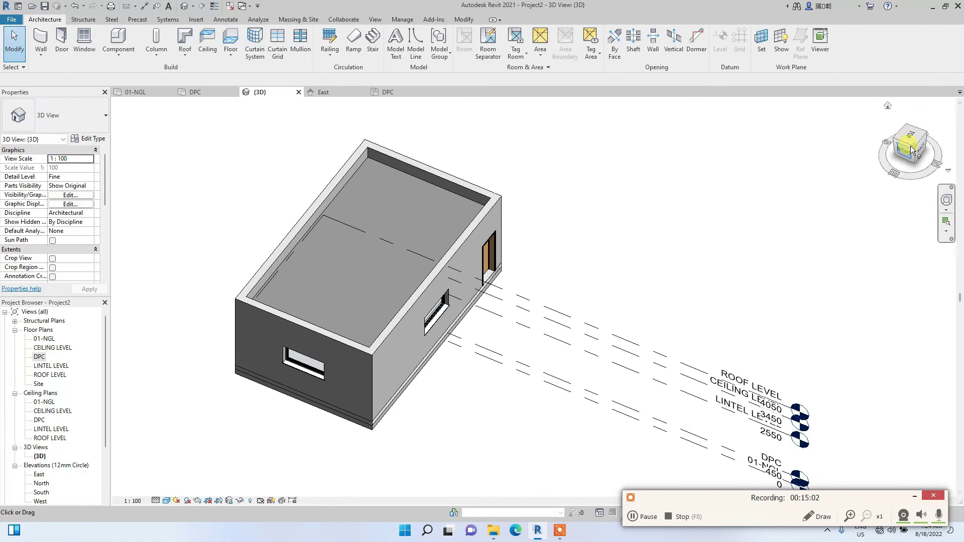
left_click(921, 135)
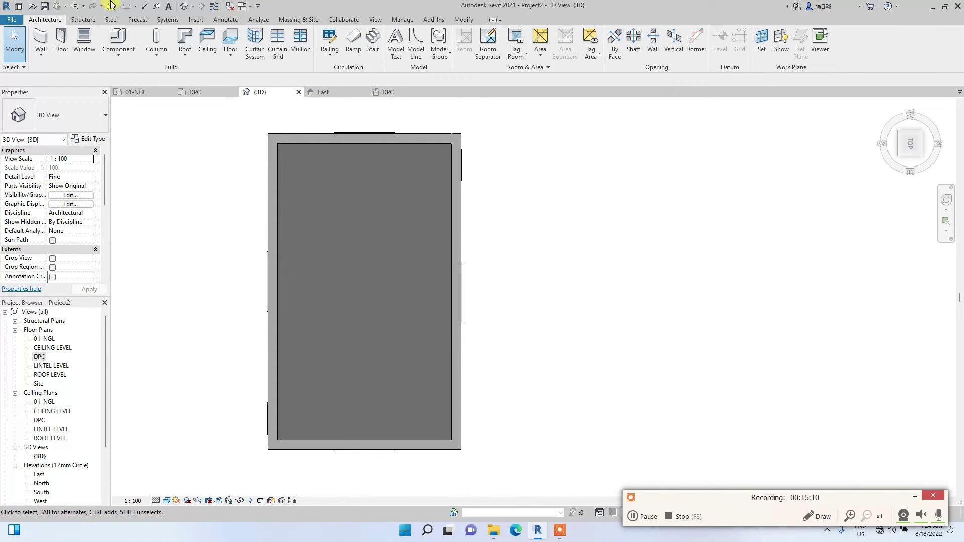
- Look at the ROOF LEVEL floor plan, then return to the 3D view seen from the top
double_click(49, 375)
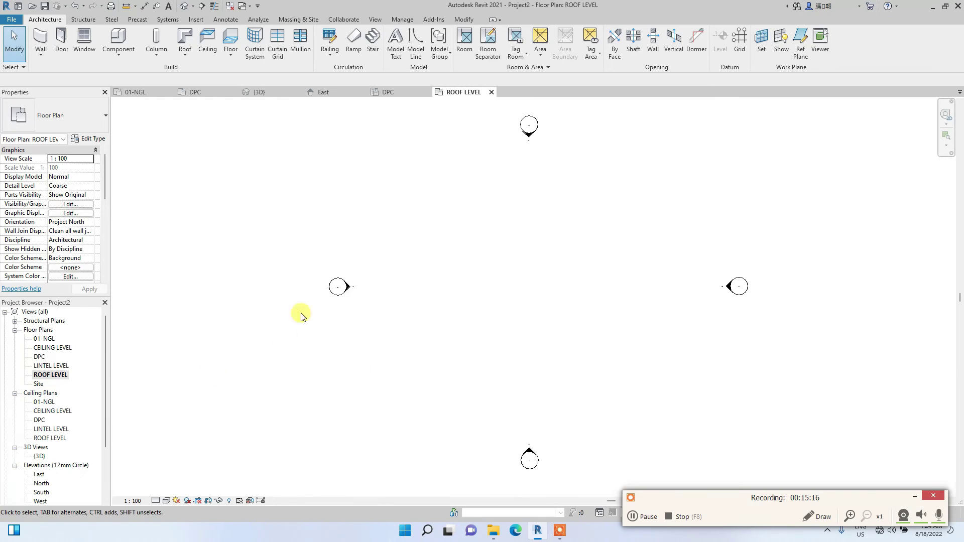
scroll(392, 345, "up", 3)
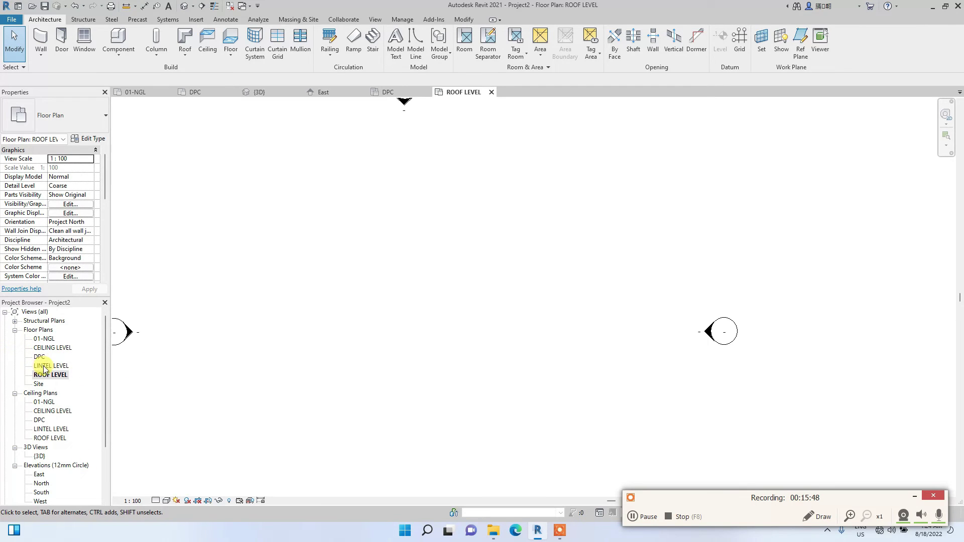
left_click(378, 19)
left_click(315, 35)
scroll(542, 179, "down", 1)
- Start a roof by footprint in the 3D top view and assign it to ROOF LEVEL
left_click(48, 20)
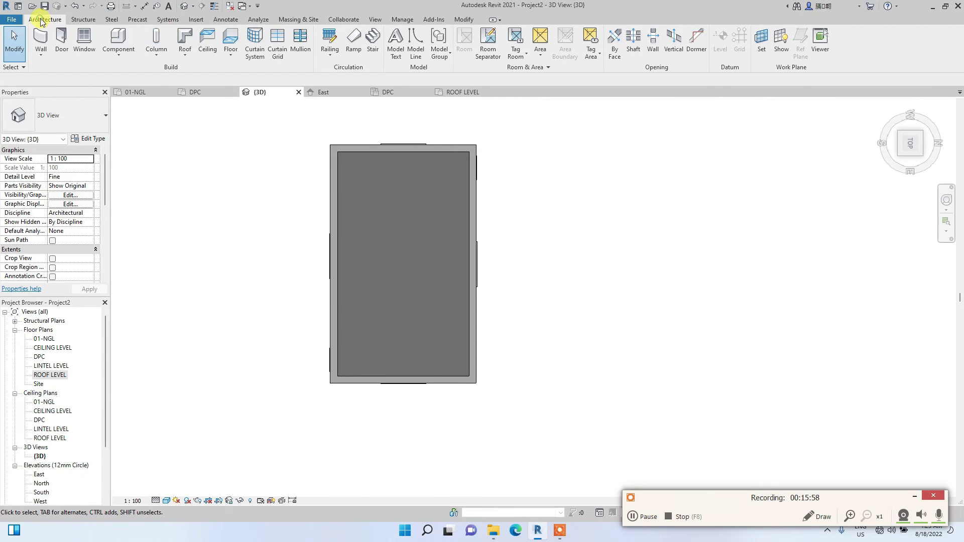
left_click(186, 37)
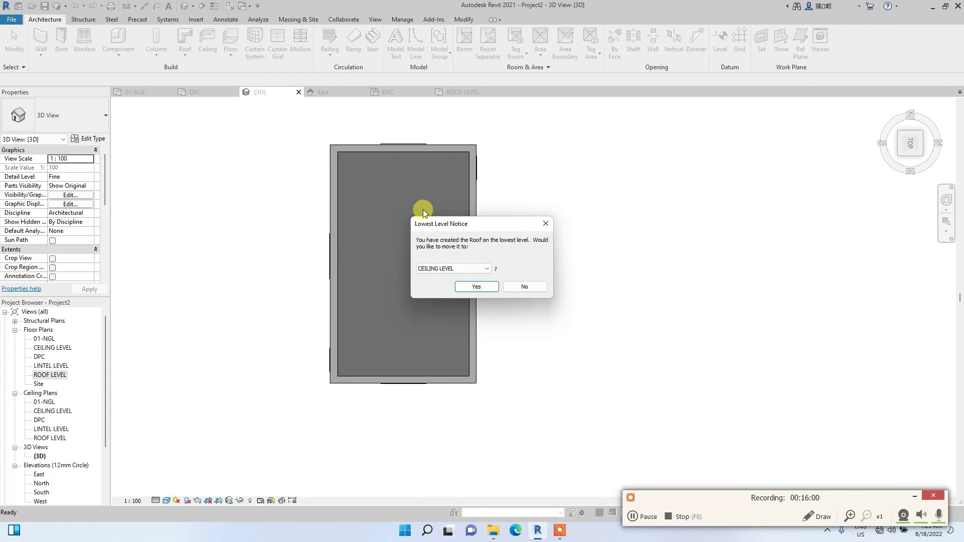
left_click(485, 266)
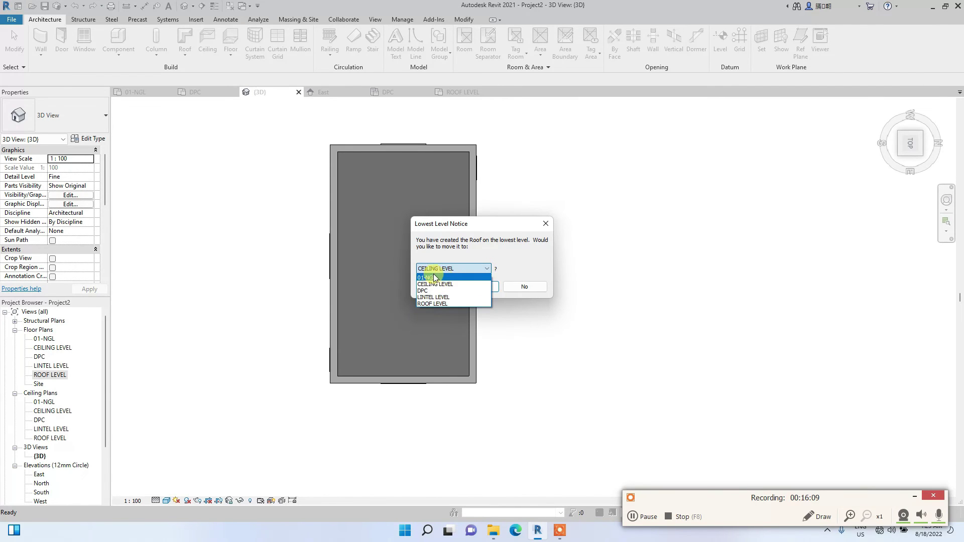
left_click(433, 303)
left_click(476, 288)
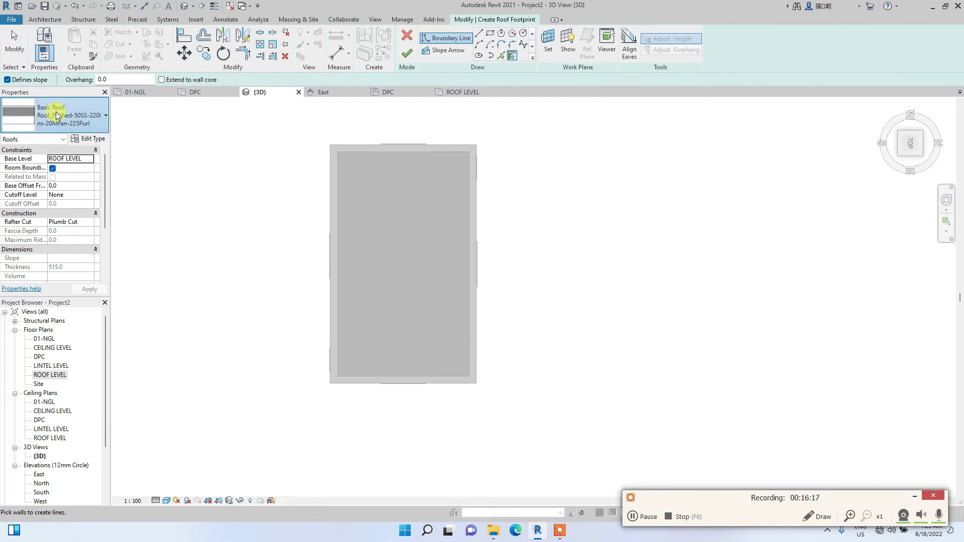
- Set the roof type to Roof_Pitched_38Tile-25Bat-0Felt-25bat-100Ins-150Truss-12PBd
left_click(70, 115)
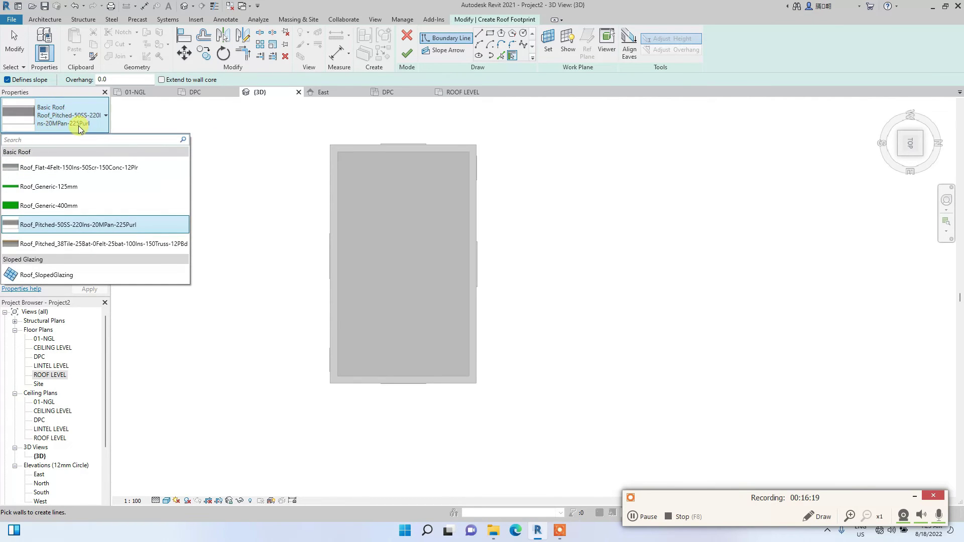
left_click(52, 188)
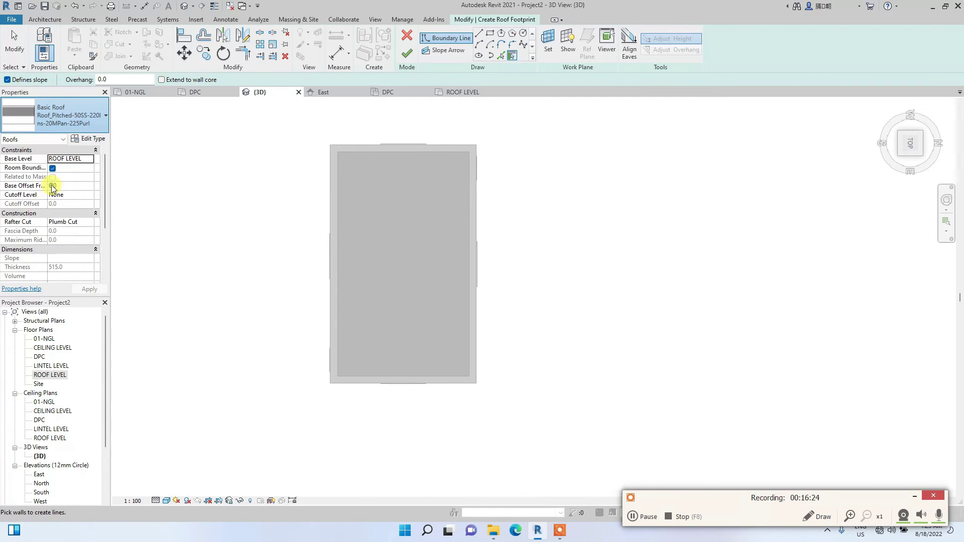
left_click(61, 118)
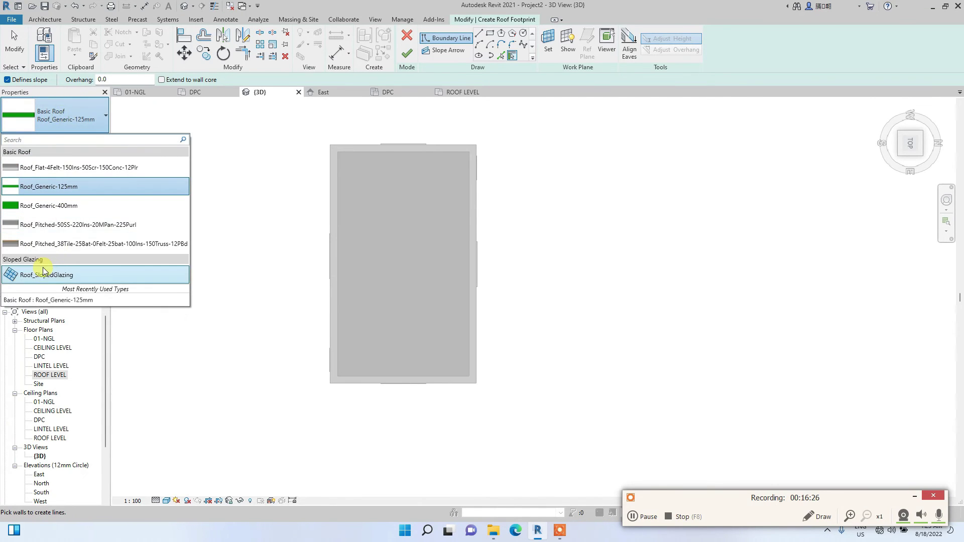
left_click(59, 246)
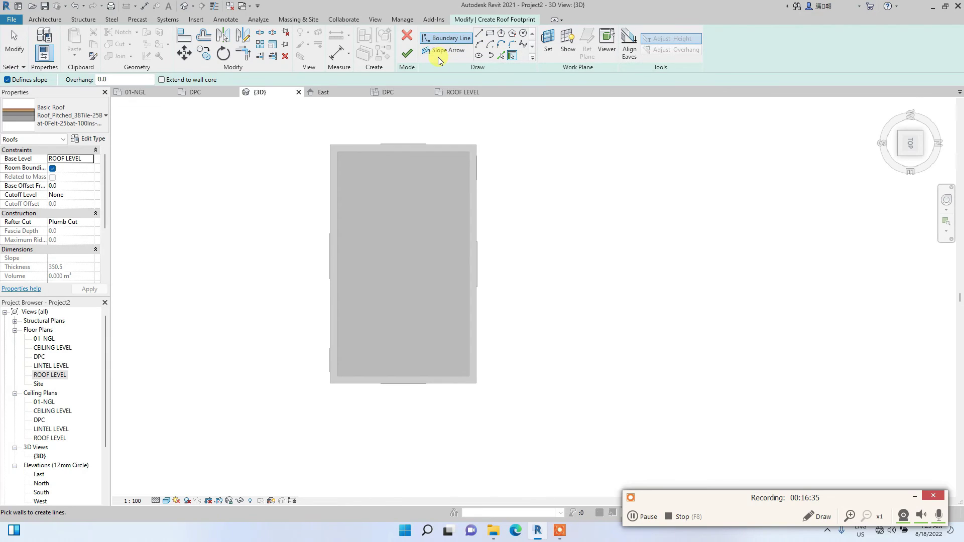
- Sketch a rectangular, slope-defining roof footprint along the outer faces of the walls
left_click(490, 35)
scroll(334, 141, "up", 2)
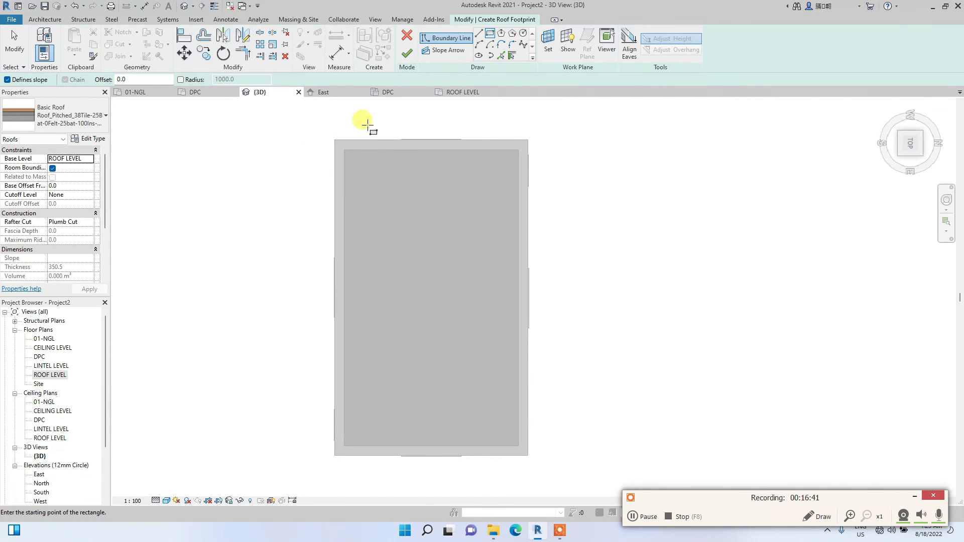
left_click(334, 140)
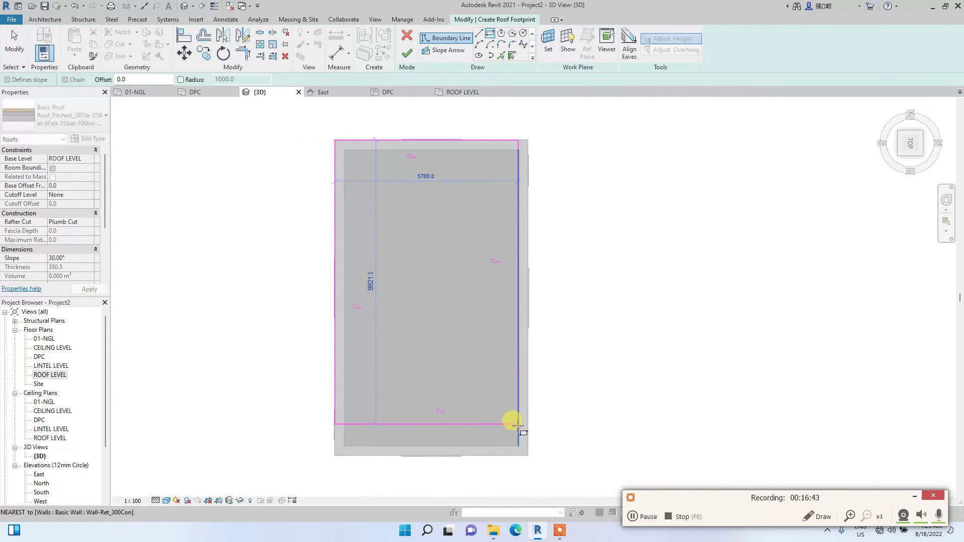
left_click(527, 455)
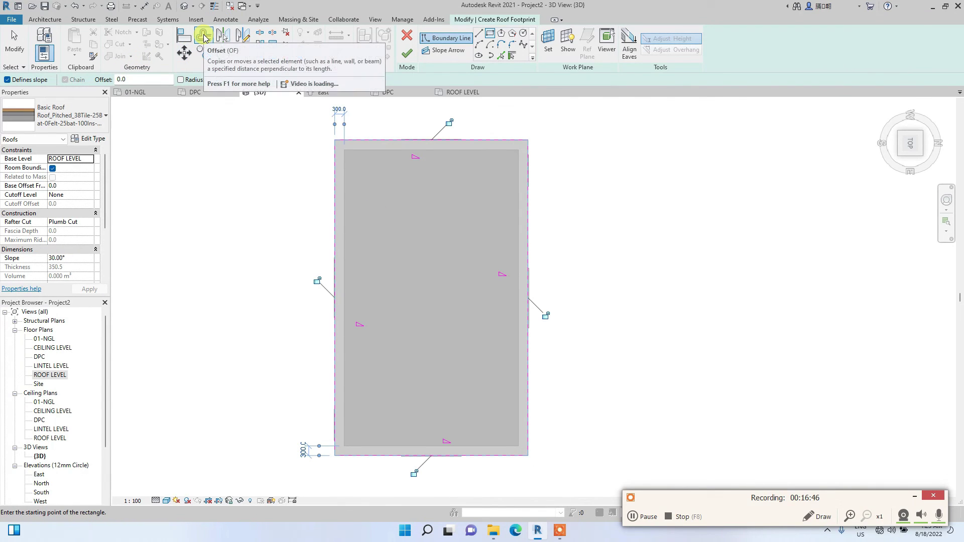
- Offset all four roof boundary lines outward by 600 without copying them
left_click(203, 36)
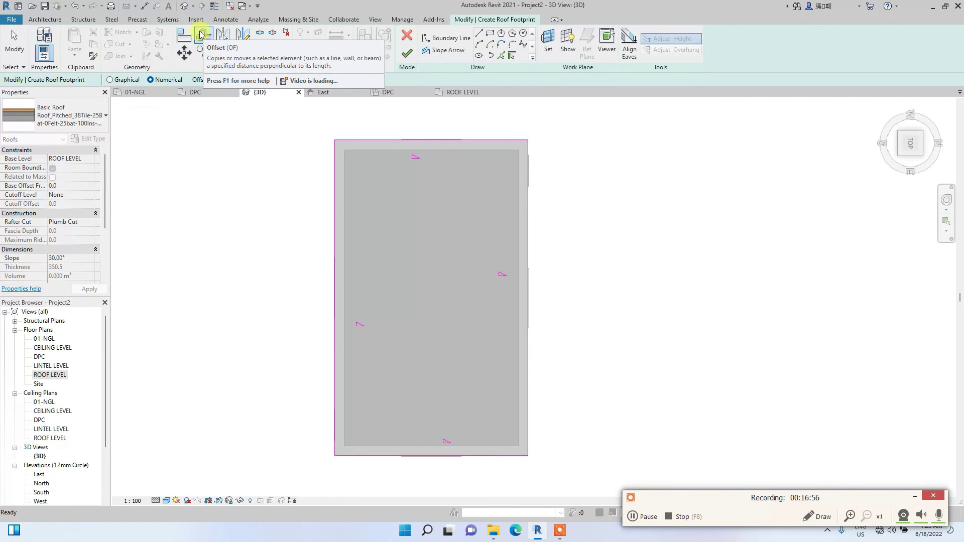
double_click(209, 79)
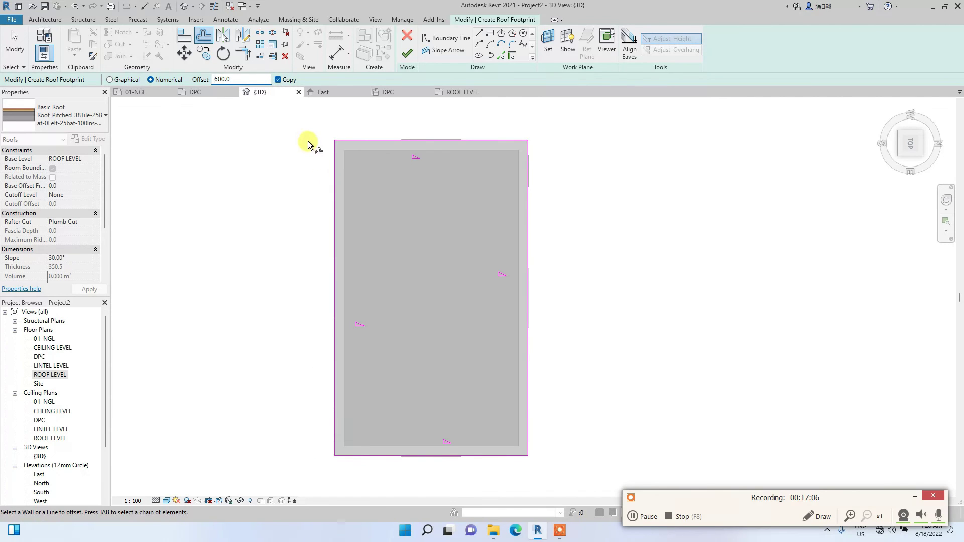
left_click(277, 80)
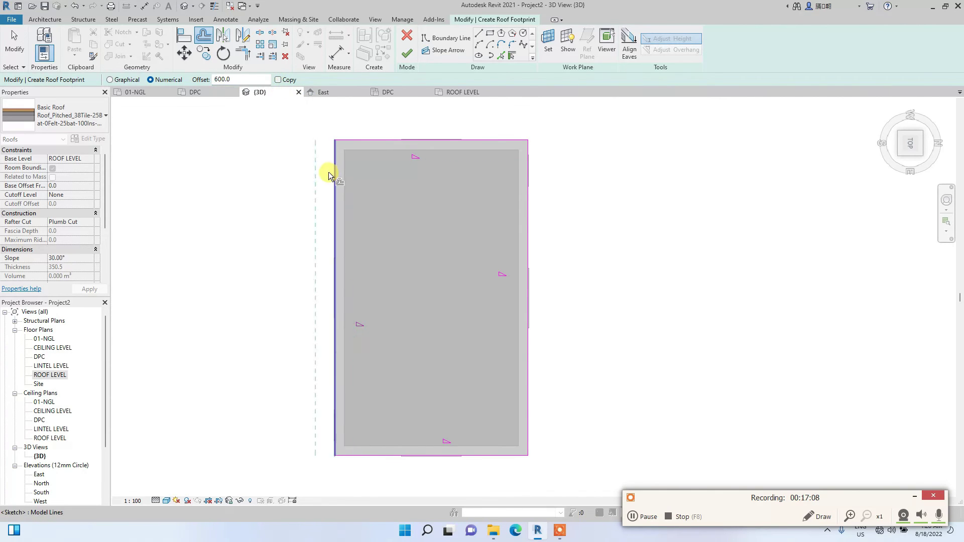
left_click(331, 178)
left_click(505, 140)
scroll(502, 175, "down", 2)
left_click(525, 242)
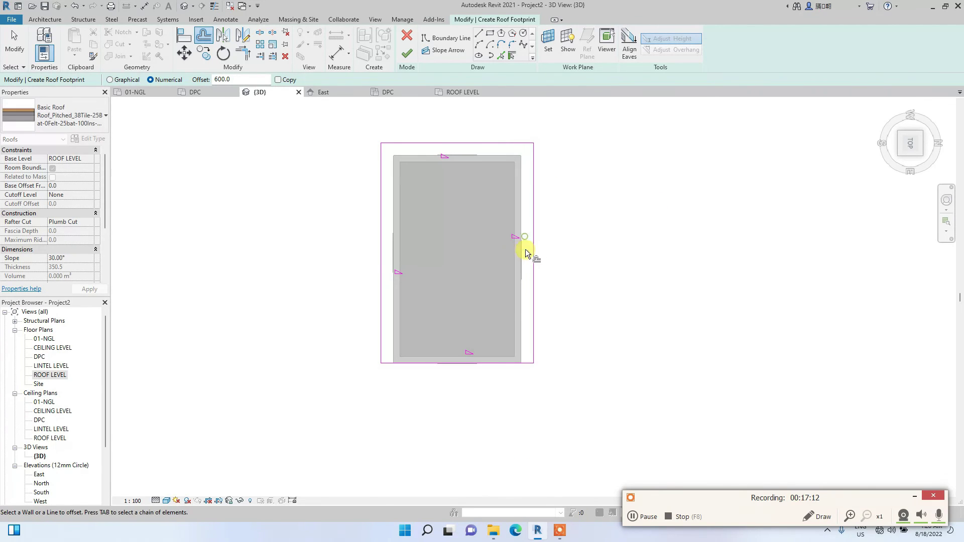
left_click(463, 363)
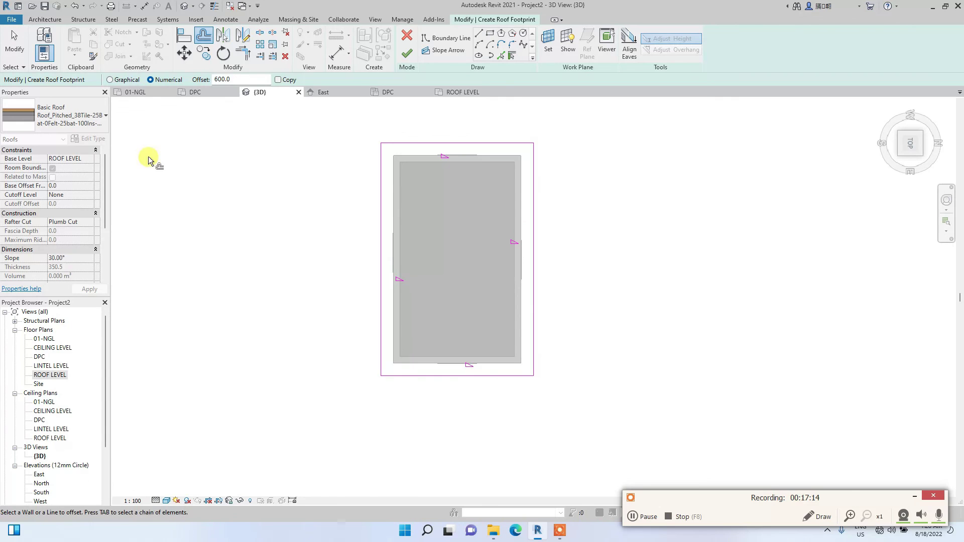
- Finish the footprint sketch to generate the pitched roof and clear its selection
left_click(414, 61)
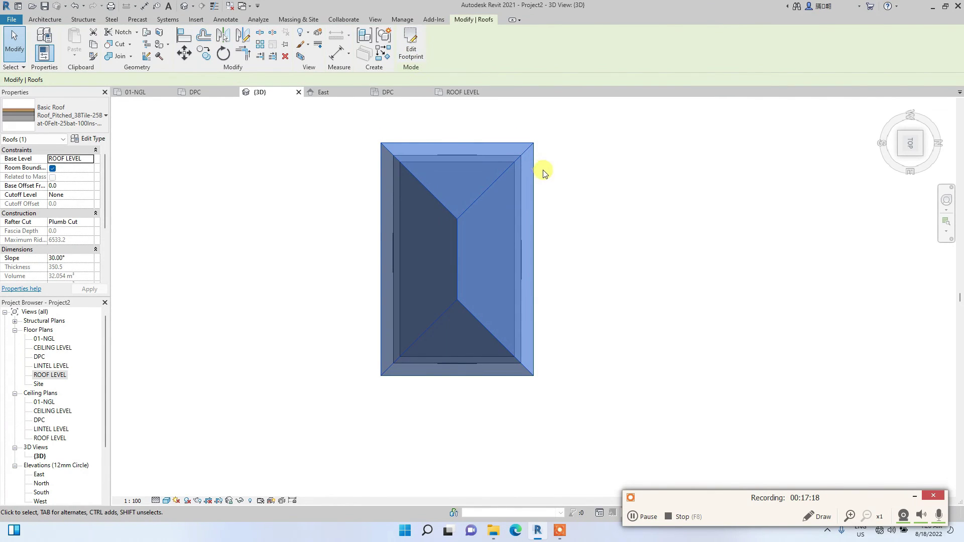
left_click(607, 187)
scroll(332, 292, "up", 3)
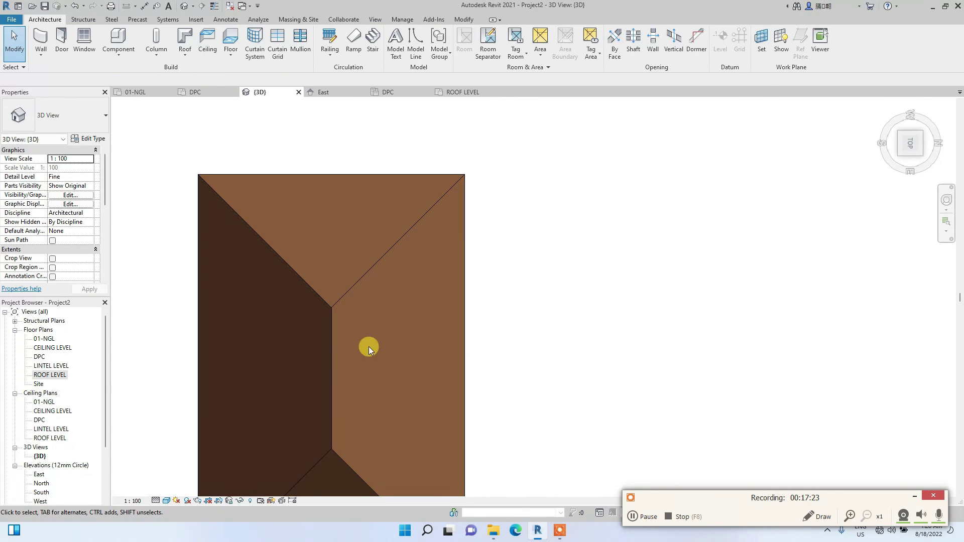
scroll(342, 294, "down", 3)
scroll(358, 374, "up", 4)
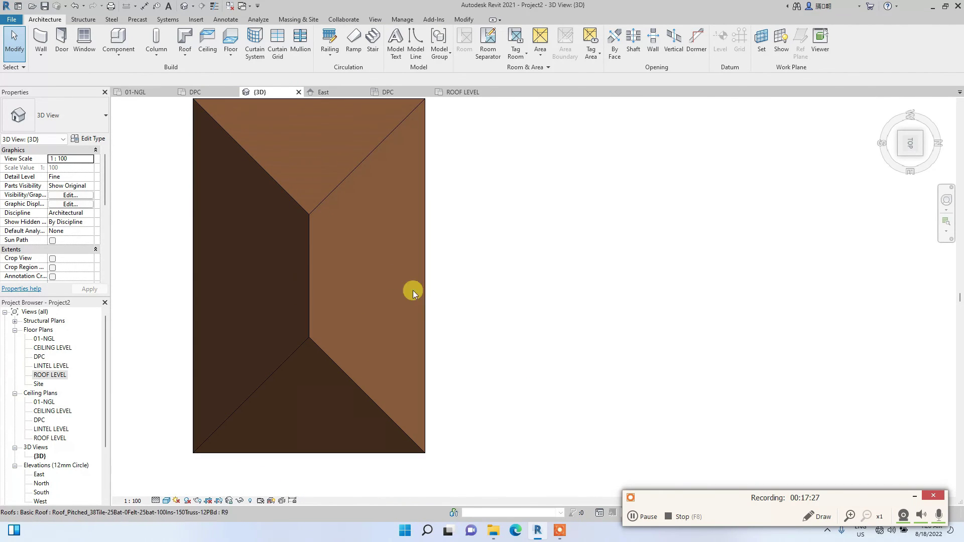
- Examine the roof underside and eaves where they meet the wall tops, from several sides of the building
left_click_drag(916, 150, 760, 383)
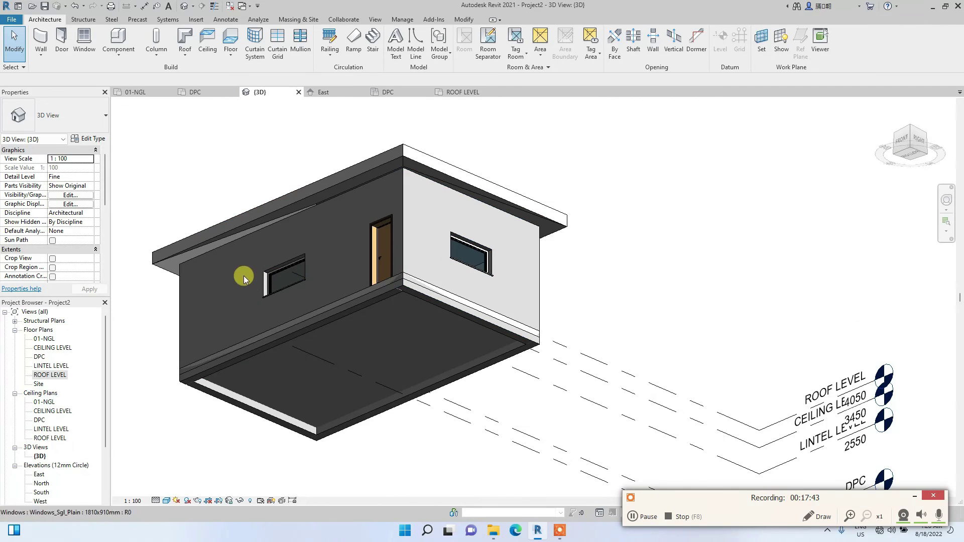
scroll(175, 289, "up", 5)
scroll(200, 312, "down", 2)
middle_click_drag(200, 312, 403, 265)
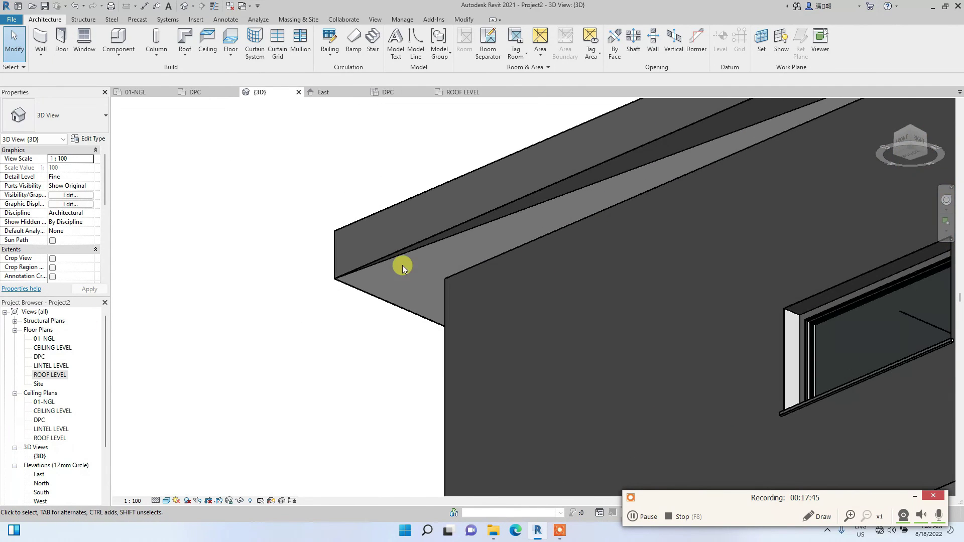
scroll(403, 287, "down", 2)
scroll(425, 267, "up", 2)
scroll(425, 267, "down", 2)
middle_click_drag(597, 244, 329, 411, "shift")
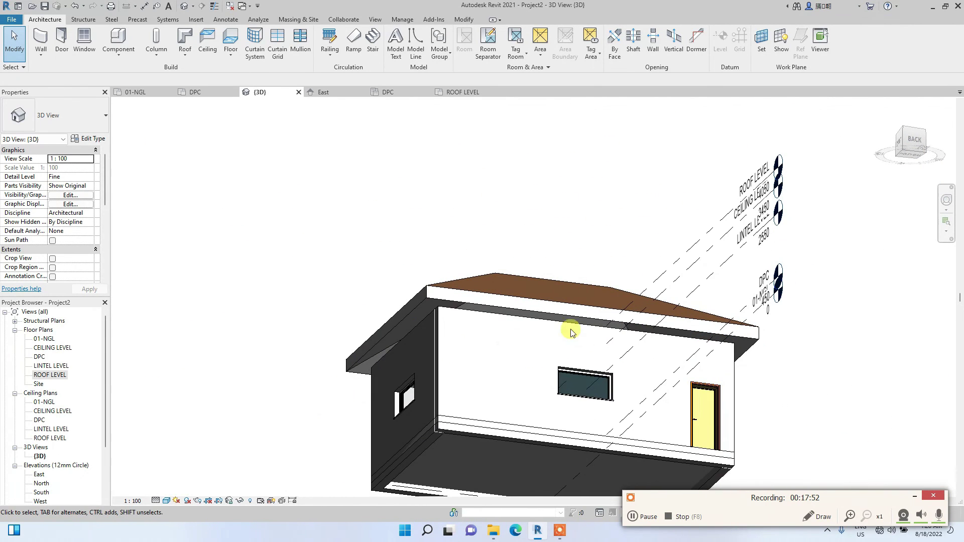
- Attach the top of the back long wall, which contains a window and a door, to the pitched roof
left_click(516, 318)
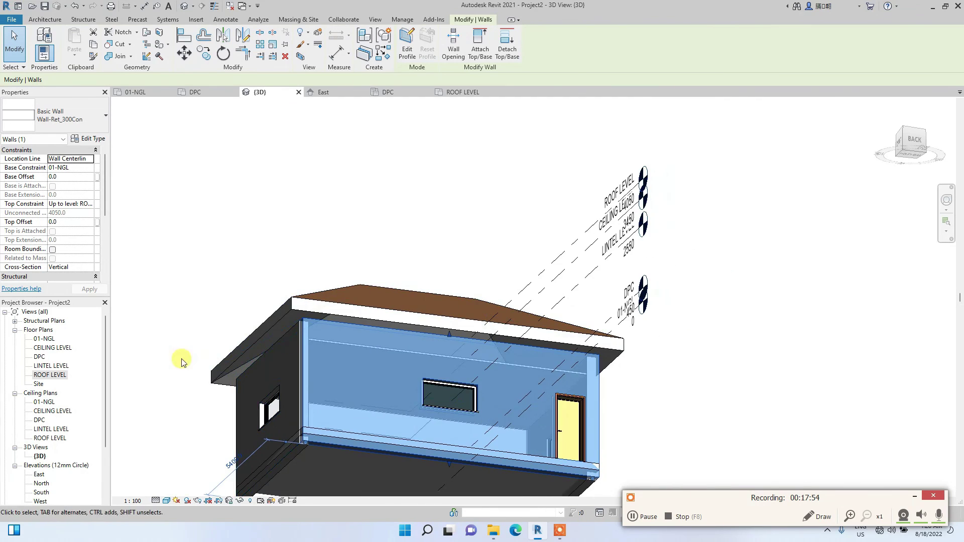
scroll(345, 338, "up", 2)
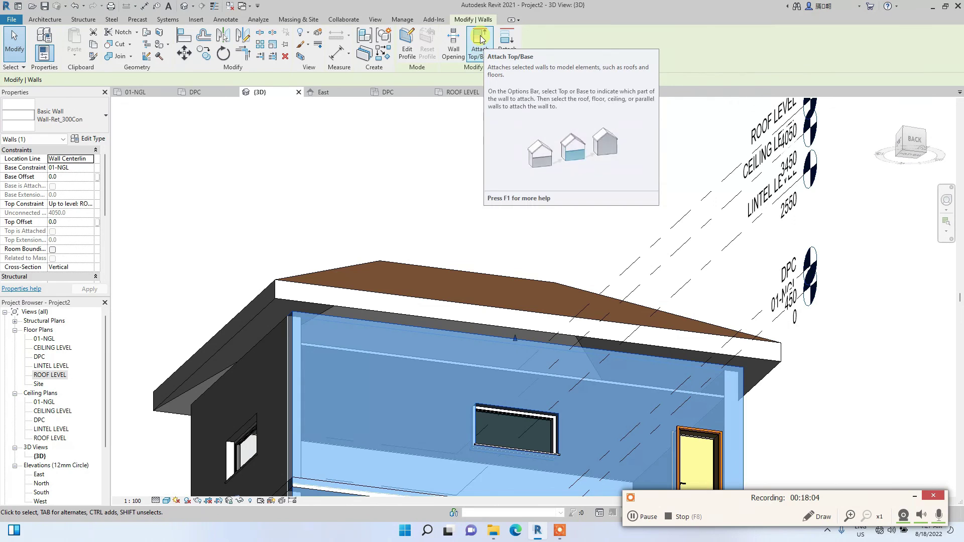
left_click(476, 59)
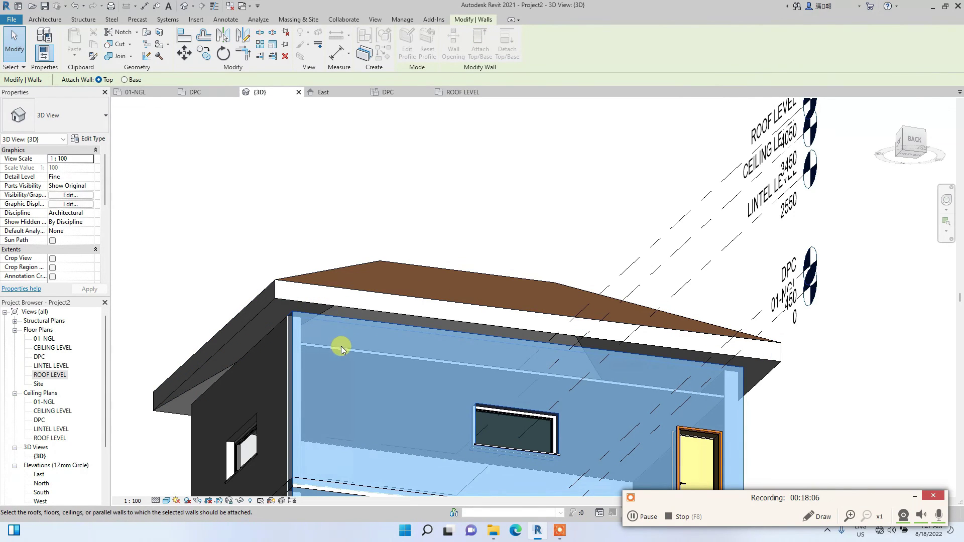
key("Escape")
left_click(371, 321)
key("Return")
left_click(378, 288)
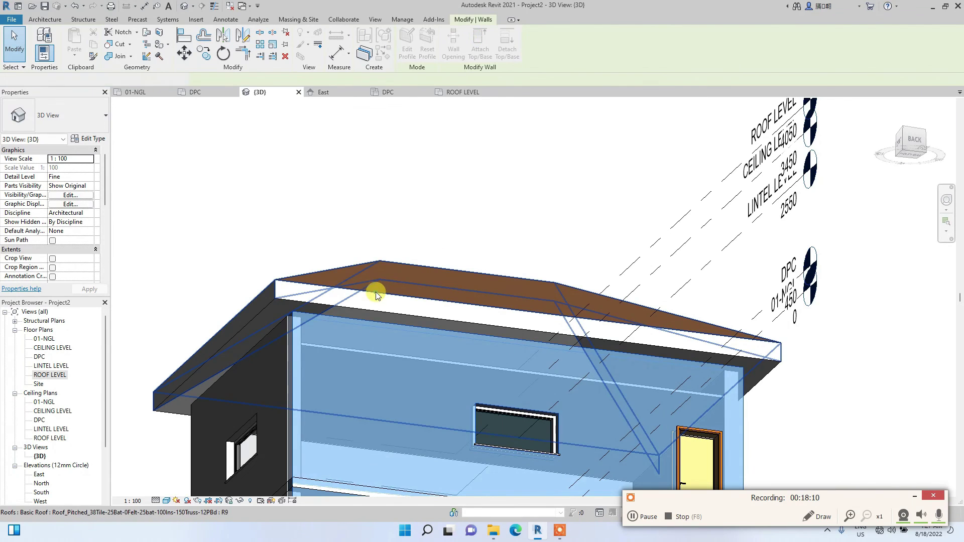
- Attach the top of the short end wall adjoining the back wall to the roof
scroll(315, 351, "up", 4)
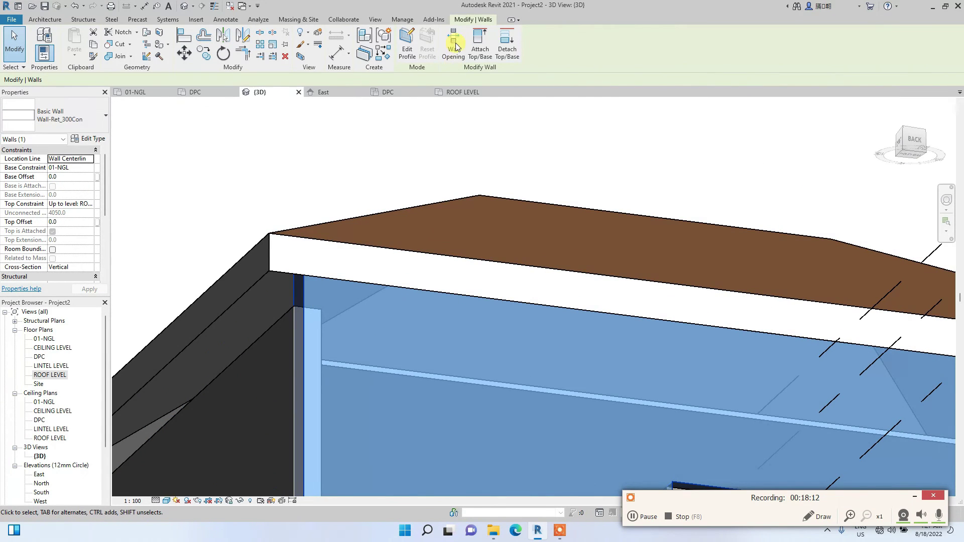
scroll(354, 324, "down", 2)
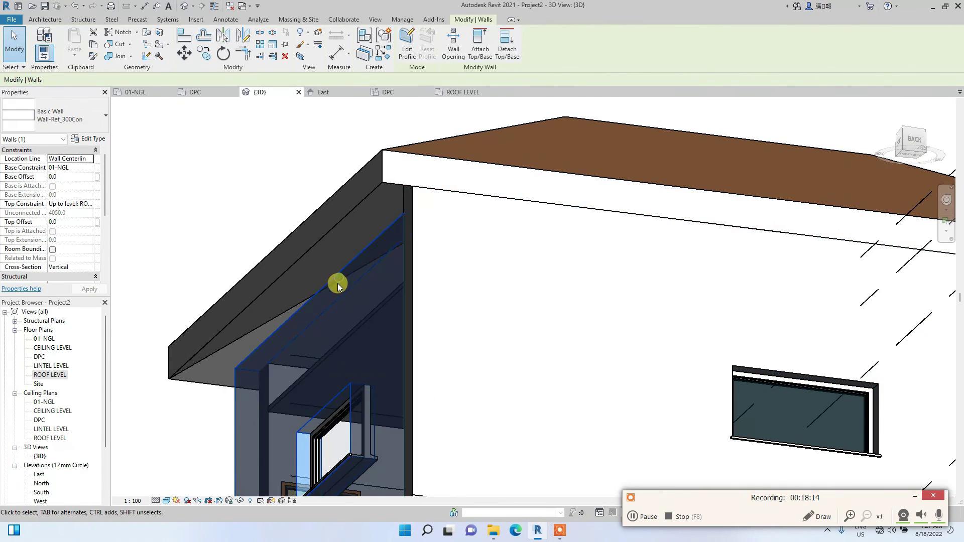
left_click(480, 43)
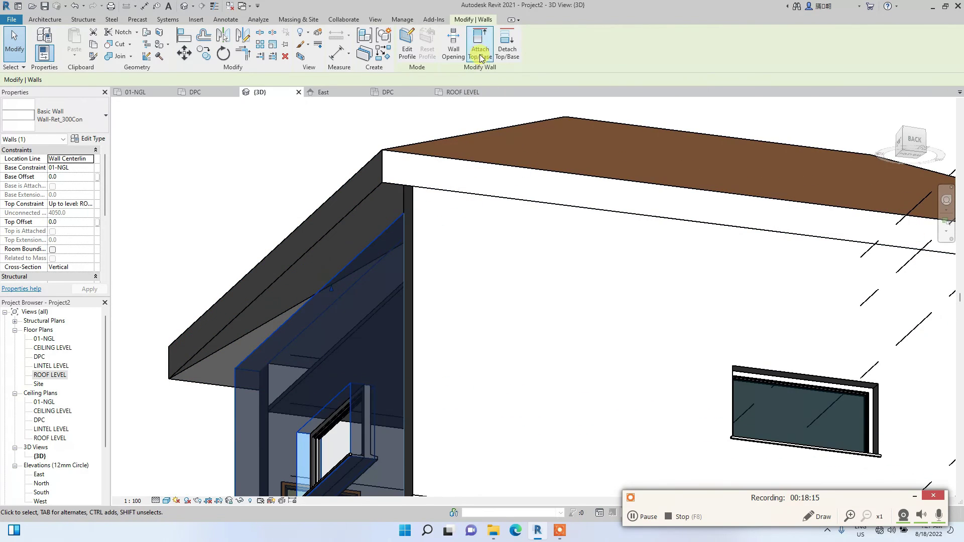
left_click(352, 209)
- Attach the top of the opposite short end wall with the single window to the roof
scroll(336, 202, "down", 5)
middle_click_drag(845, 167, 465, 263, "shift")
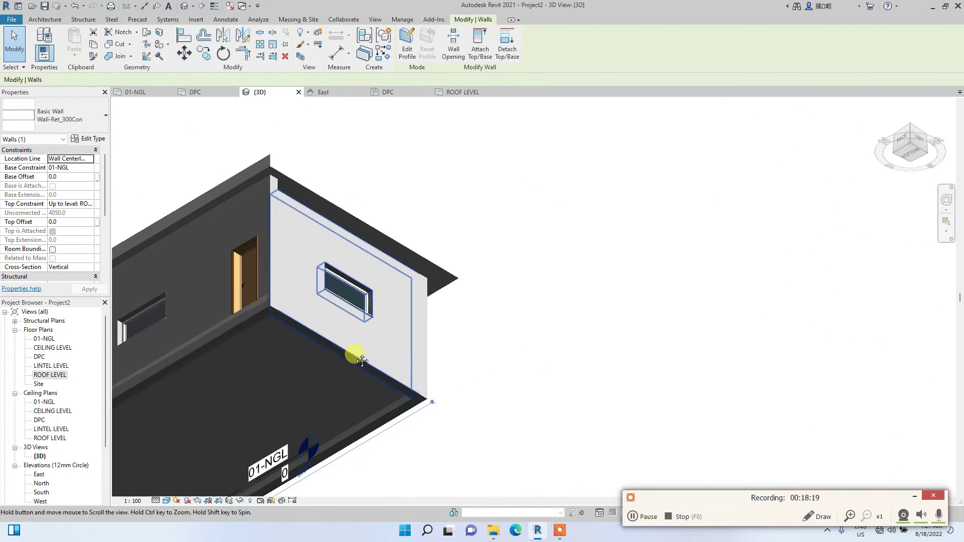
left_click(353, 241)
left_click(471, 53)
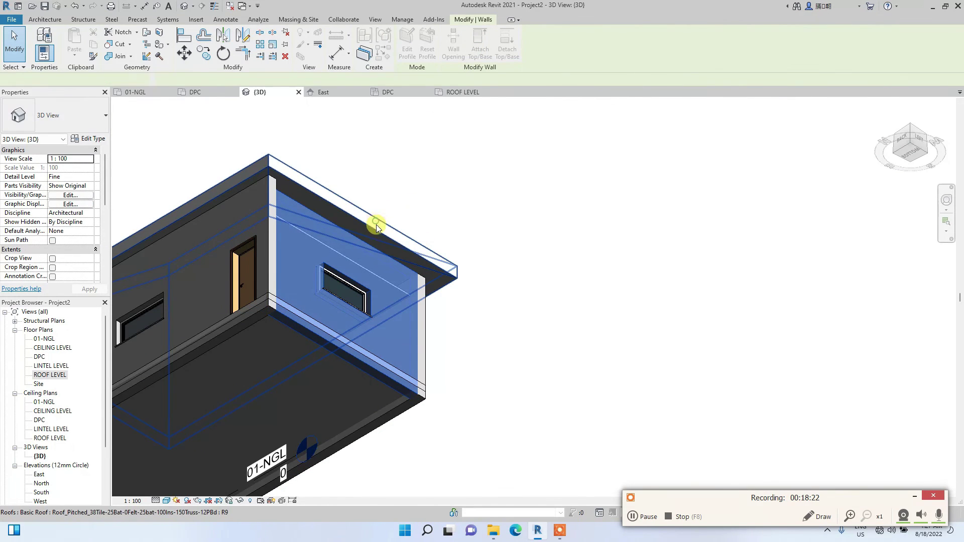
left_click(374, 222)
- Attach the top of the front long wall with the window and door to the roof
scroll(452, 224, "down", 3)
left_click_drag(876, 131, 447, 321)
scroll(198, 321, "up", 3)
left_click(227, 298)
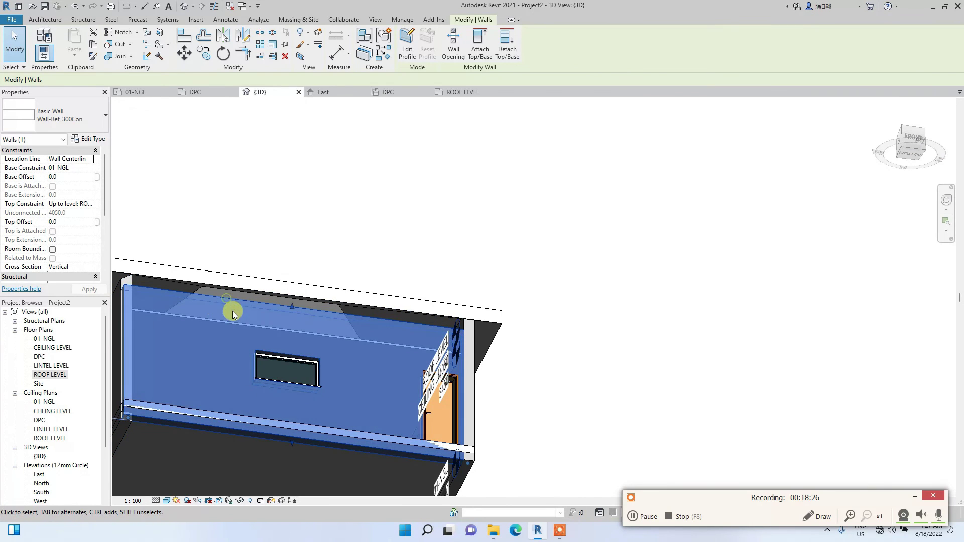
left_click(472, 55)
left_click(308, 286)
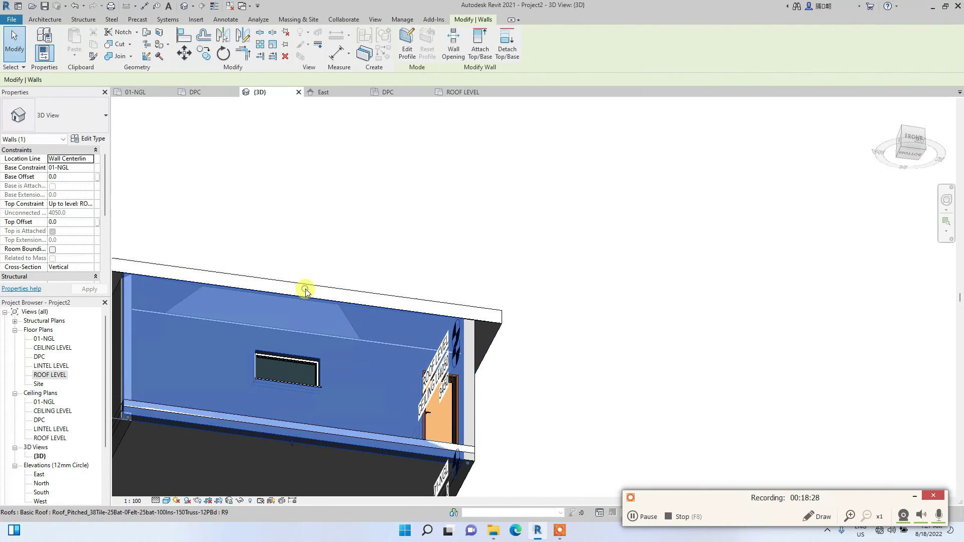
- Clear the wall selection and inspect the roofed building from above its left side
scroll(309, 286, "down", 3)
mouse_move(912, 143)
left_mouse_down()
mouse_move(829, 205)
mouse_move(576, 177)
mouse_move(593, 188)
mouse_move(749, 166)
mouse_move(532, 264)
mouse_move(371, 164)
mouse_move(758, 186)
left_mouse_up()
mouse_move(758, 186)
middle_mouse_down("shift")
mouse_move(446, 181)
mouse_move(246, 156)
mouse_move(263, 119)
mouse_move(515, 161)
mouse_move(803, 102)
middle_mouse_up("shift")
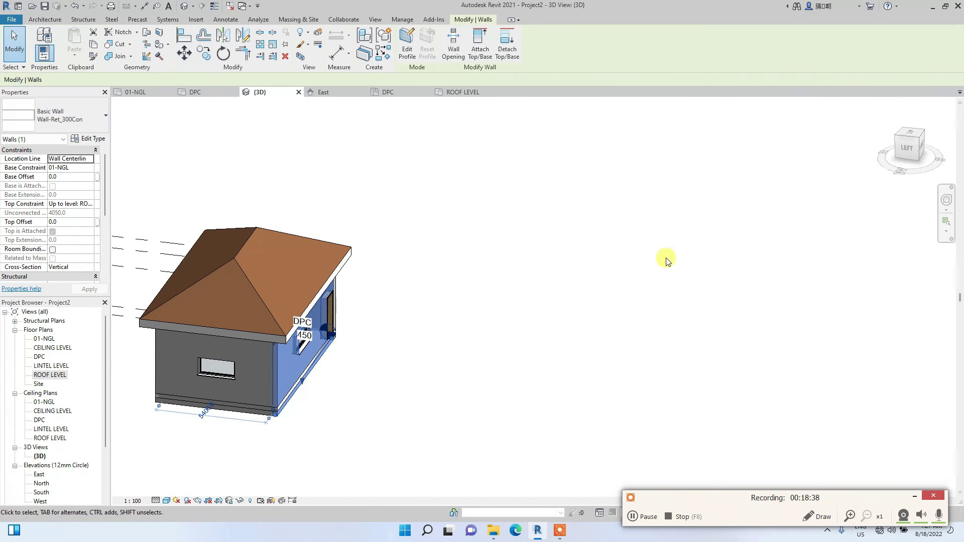
left_click(538, 334)
middle_click_drag(312, 364, 463, 330)
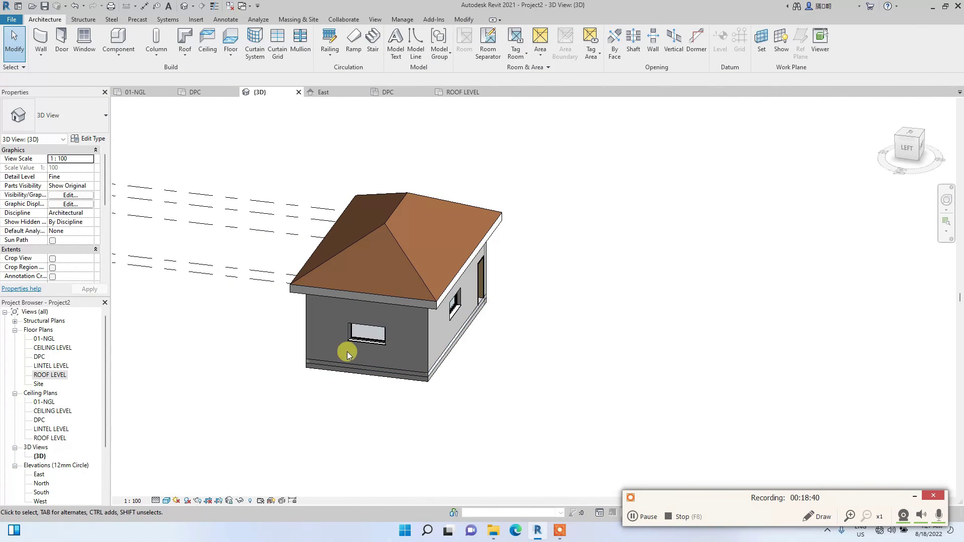
scroll(356, 369, "down", 1)
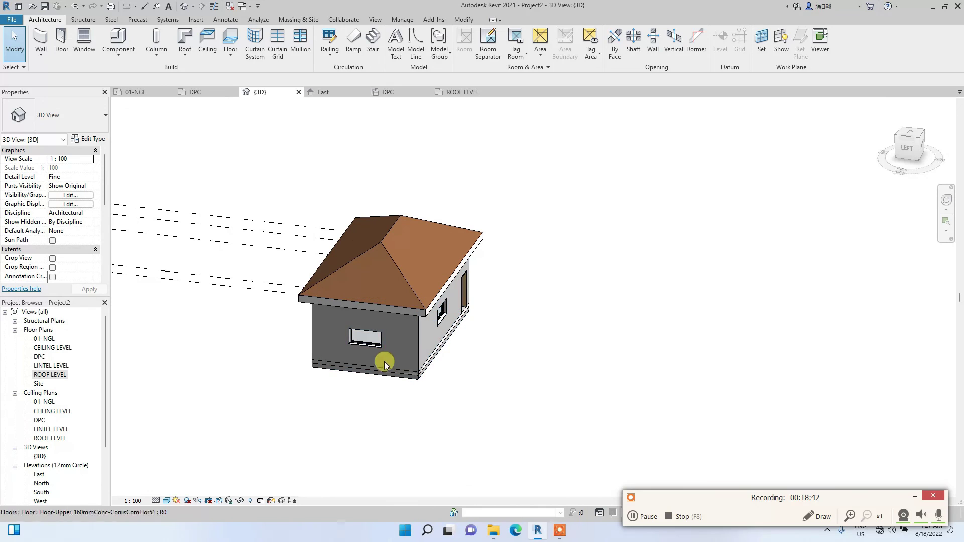